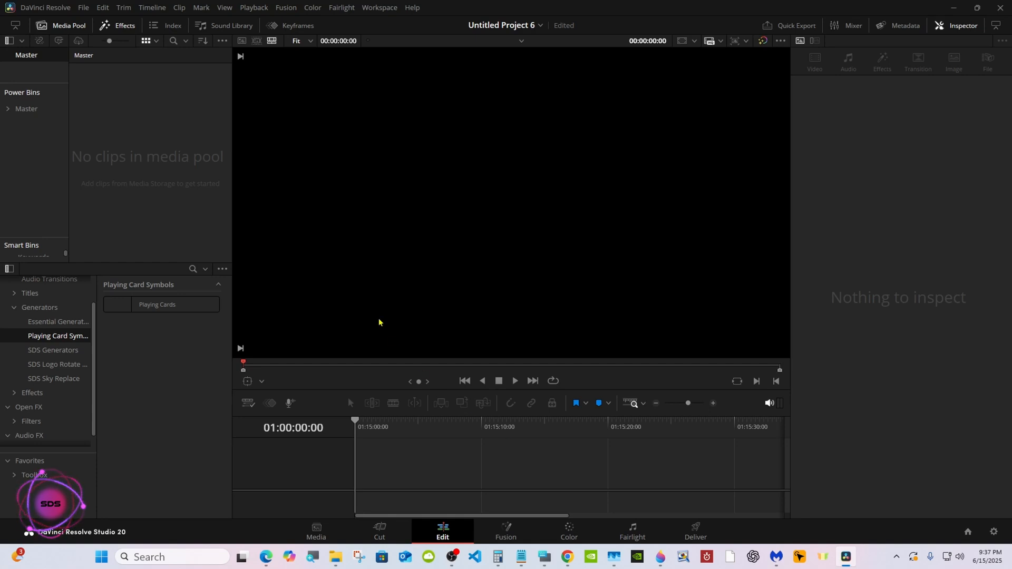
Create a new 30 fps Fusion composition clip named Fusion Composition 1 and place it at the start of the timeline.
{"action": "right_click", "coordinate": [177, 164]}
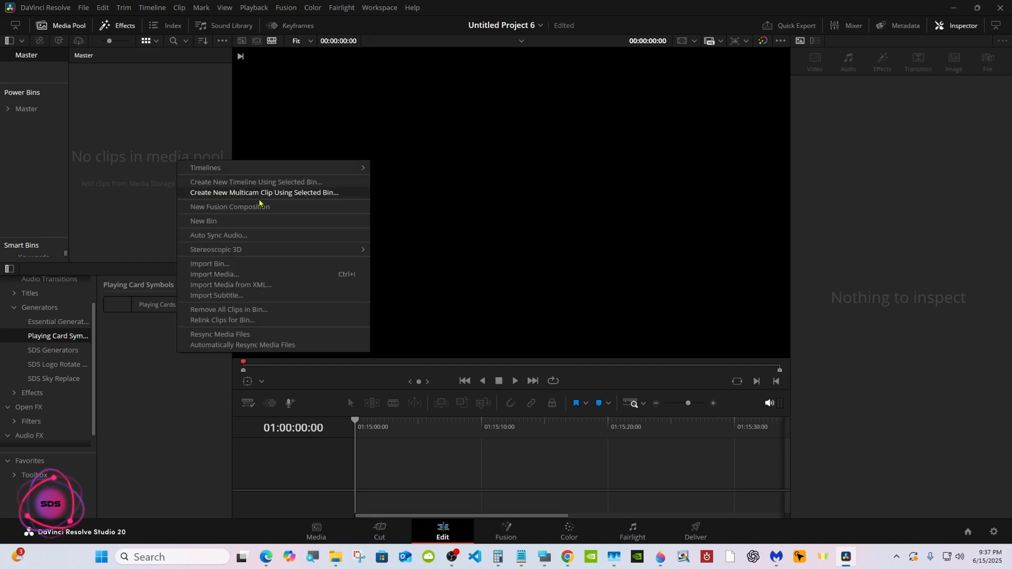
{"action": "left_click", "coordinate": [290, 209]}
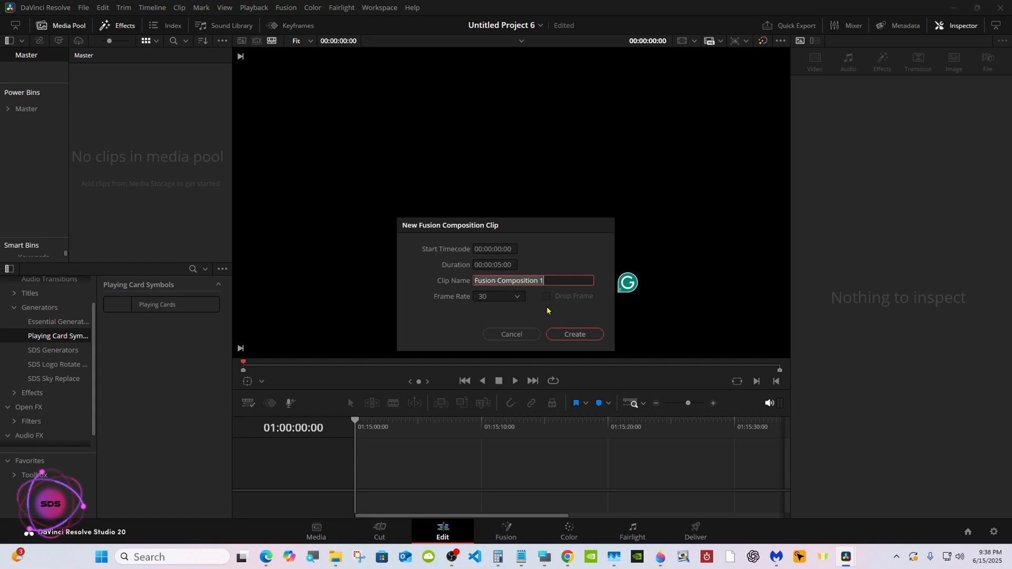
{"action": "left_click", "coordinate": [562, 339]}
{"action": "left_click_drag", "start_coordinate": [105, 93], "coordinate": [495, 462]}
{"action": "left_click", "coordinate": [373, 466]}
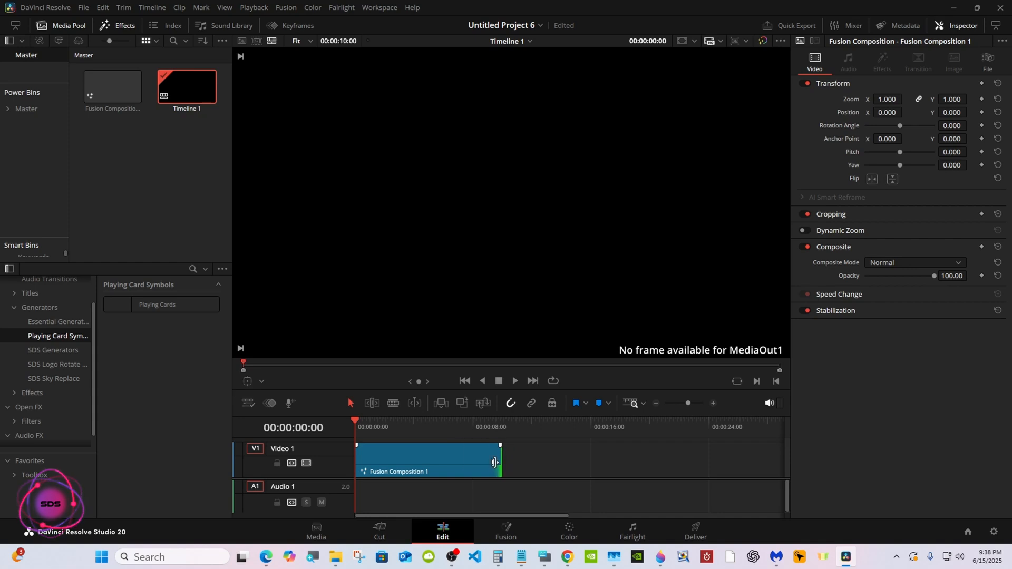
Open the composition on the Fusion page with the on-screen keyboard at hand, and move MediaOut1 rightward to free space for nodes.
{"action": "left_click", "coordinate": [512, 533]}
{"action": "left_click", "coordinate": [545, 557]}
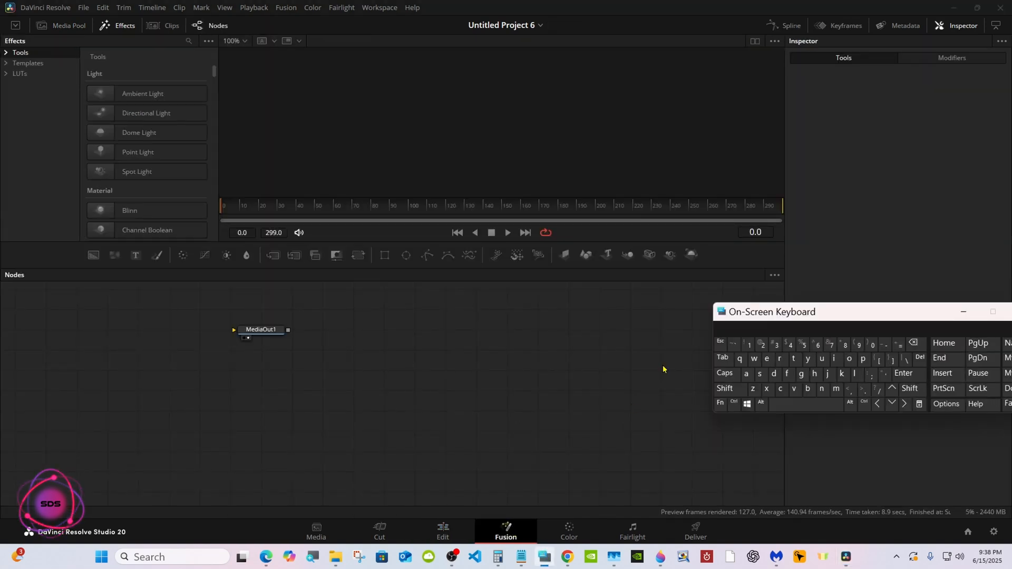
{"action": "left_click_drag", "start_coordinate": [735, 317], "coordinate": [686, 405]}
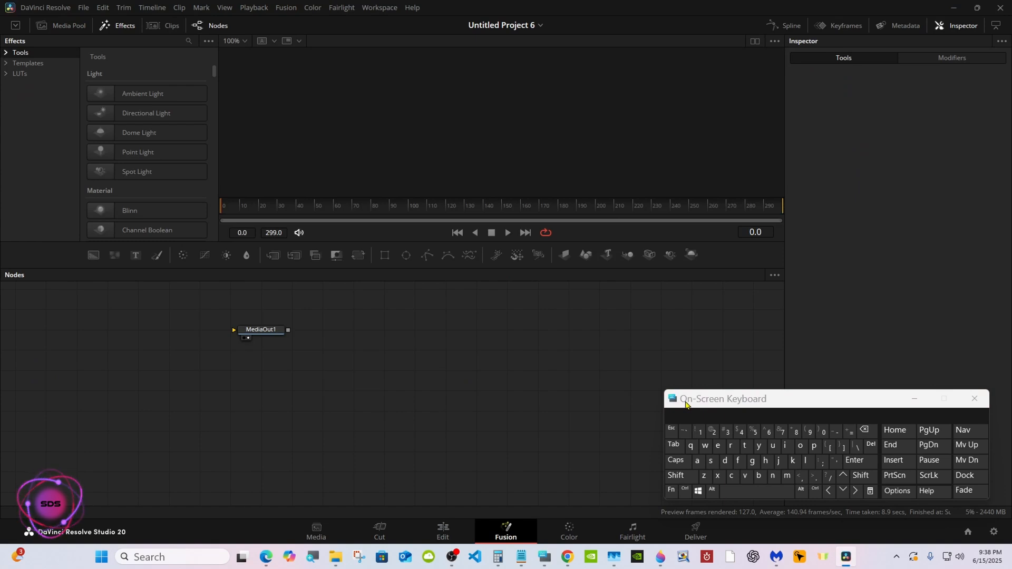
{"action": "left_click_drag", "start_coordinate": [686, 405], "coordinate": [692, 405]}
{"action": "left_click_drag", "start_coordinate": [247, 334], "coordinate": [552, 355]}
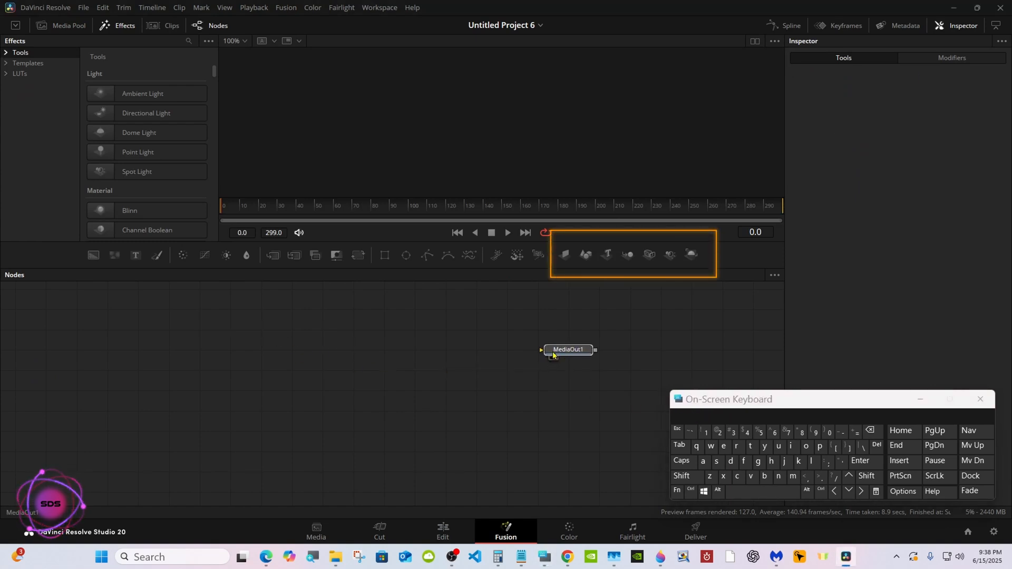
Add a Shape 3D node feeding a Merge 3D with a camera and a spot light, followed by a Renderer 3D.
{"action": "left_click_drag", "start_coordinate": [583, 261], "coordinate": [315, 354]}
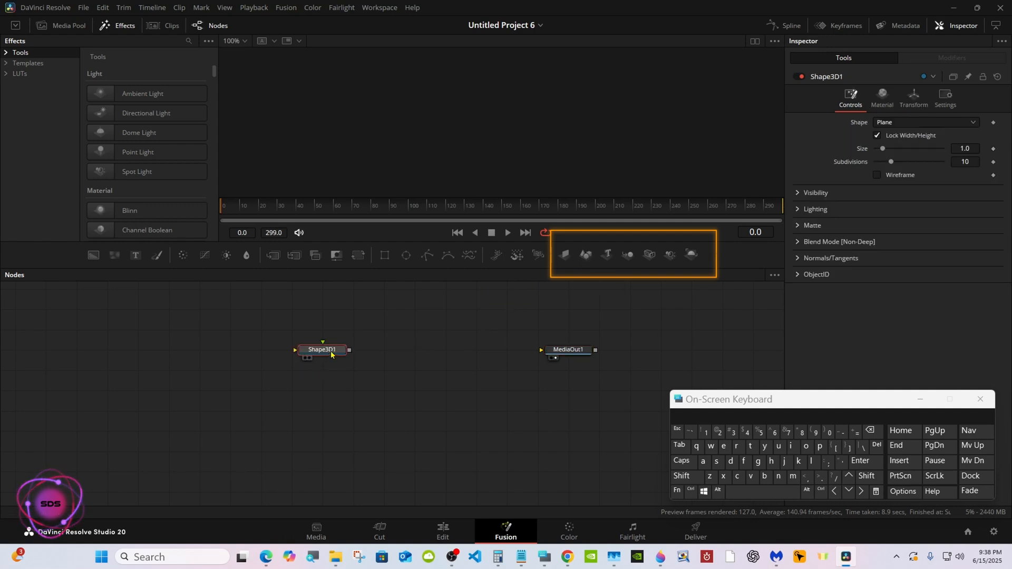
{"action": "left_click", "coordinate": [626, 255]}
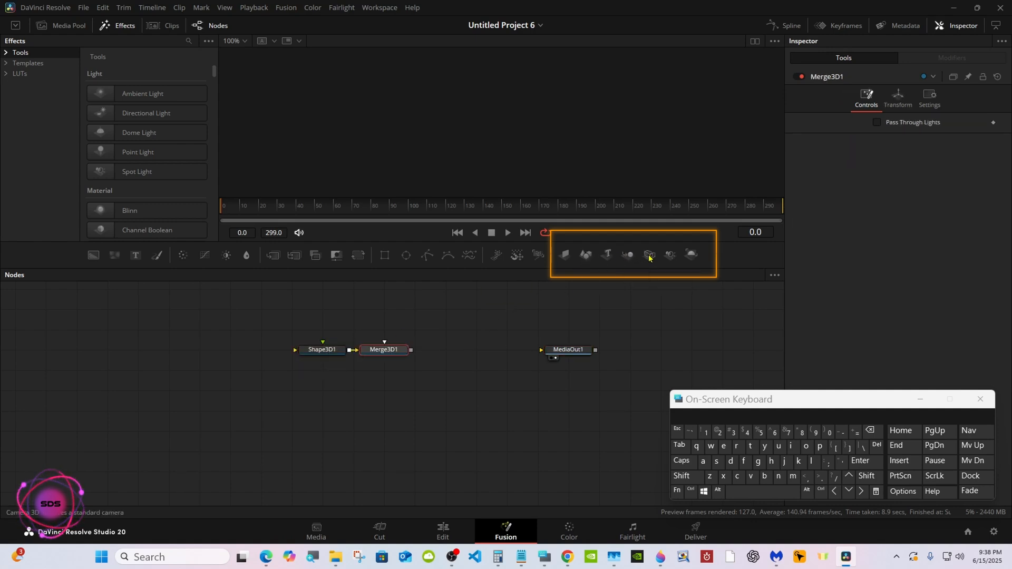
{"action": "left_click", "coordinate": [649, 256]}
{"action": "left_click", "coordinate": [673, 257]}
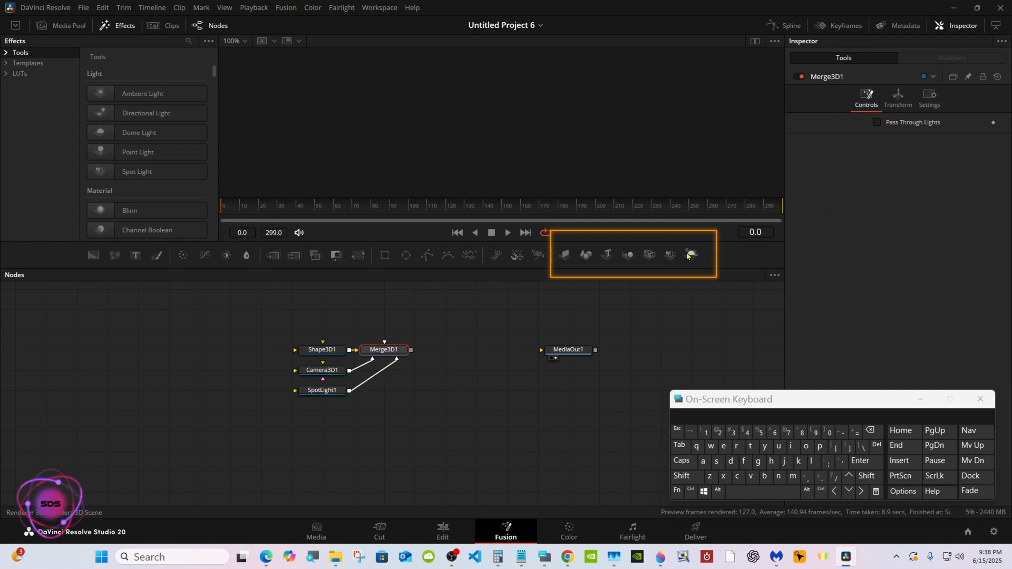
{"action": "left_click", "coordinate": [690, 255]}
Place Renderer3D1 connected into MediaOut1, and arrange Merge3D1 beside it with the camera and spot light below the merge.
{"action": "left_click_drag", "start_coordinate": [473, 350], "coordinate": [600, 352]}
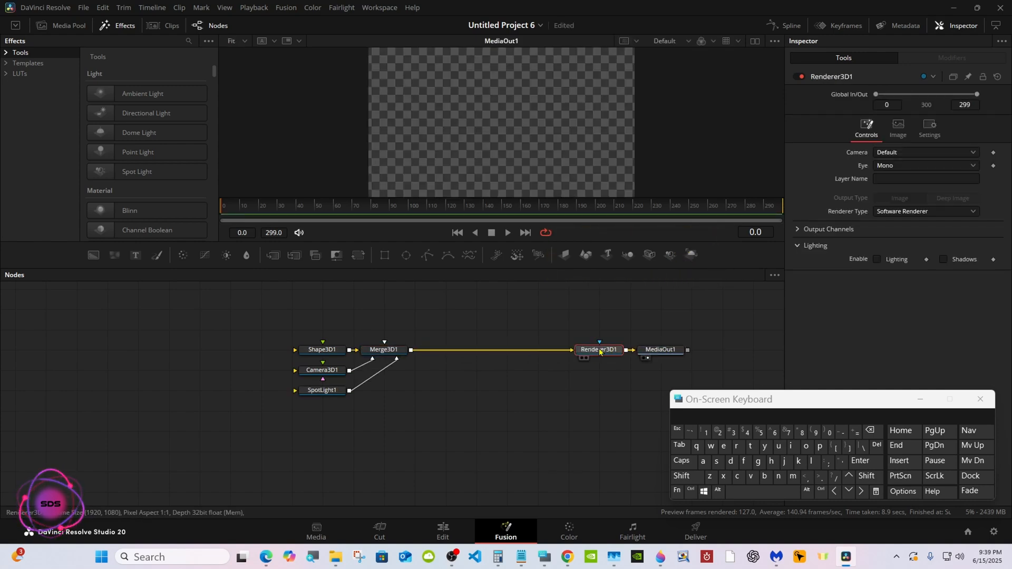
{"action": "left_click_drag", "start_coordinate": [385, 350], "coordinate": [507, 350]}
{"action": "left_click_drag", "start_coordinate": [272, 360], "coordinate": [573, 378]}
{"action": "left_click", "coordinate": [508, 396]}
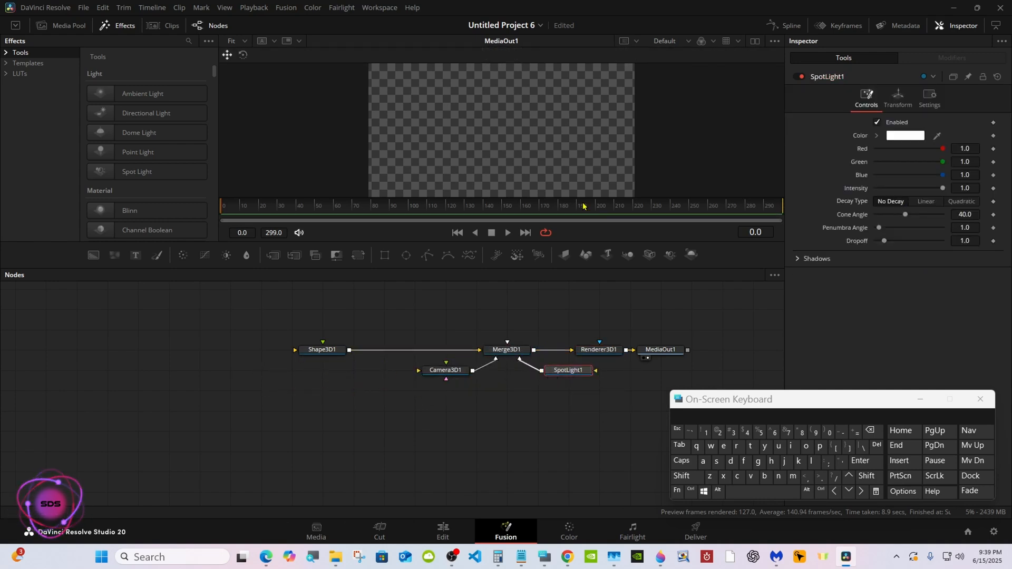
Switch to dual viewers and display Shape3D1 in the empty viewer with its settings shown.
{"action": "left_click", "coordinate": [754, 41]}
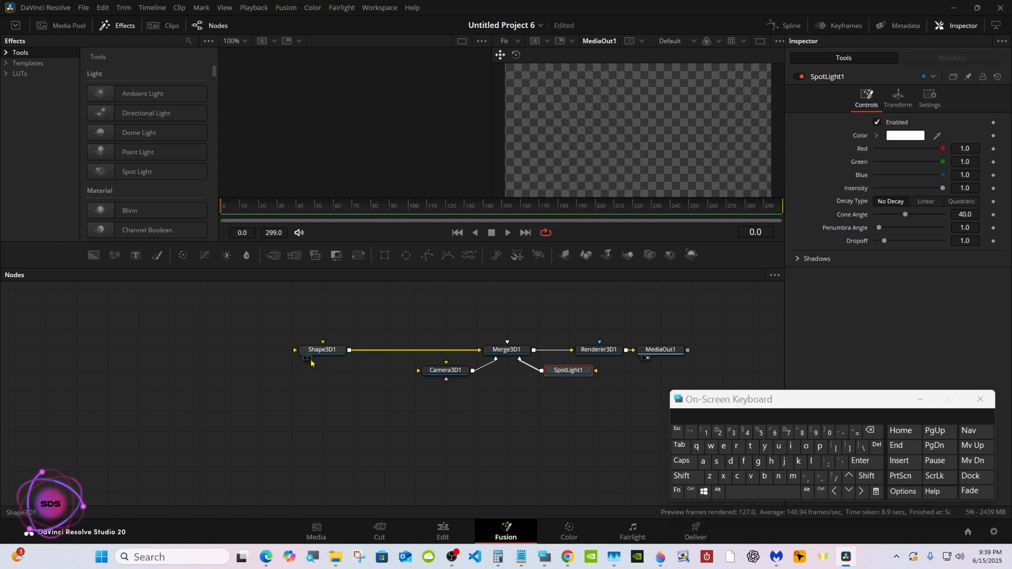
{"action": "left_click", "coordinate": [305, 359]}
{"action": "left_click", "coordinate": [318, 352]}
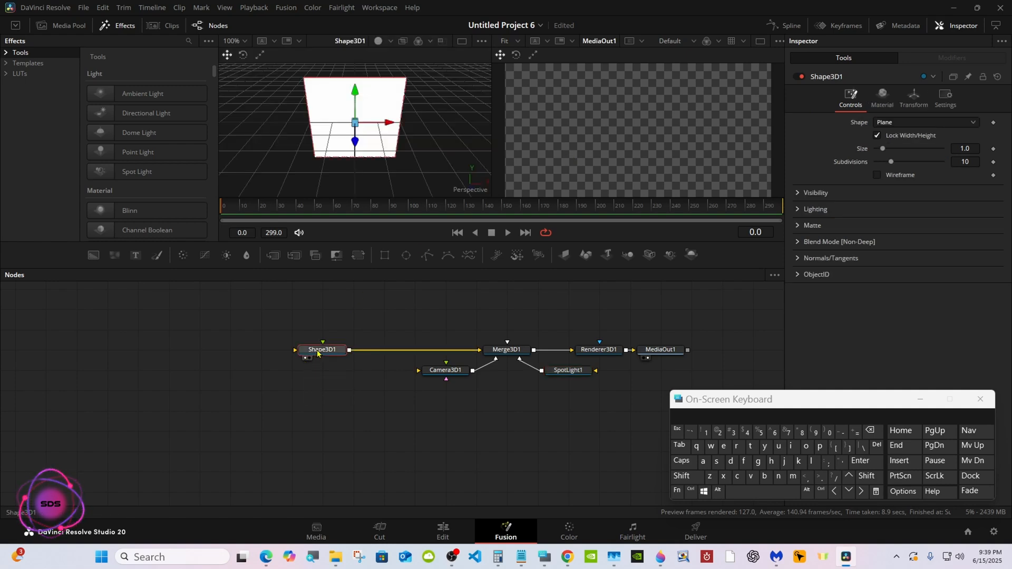
Change Shape3D1 to a sphere scaled to fit its viewer, with base and height subdivisions of 100.
{"action": "left_click_drag", "start_coordinate": [802, 402], "coordinate": [576, 406]}
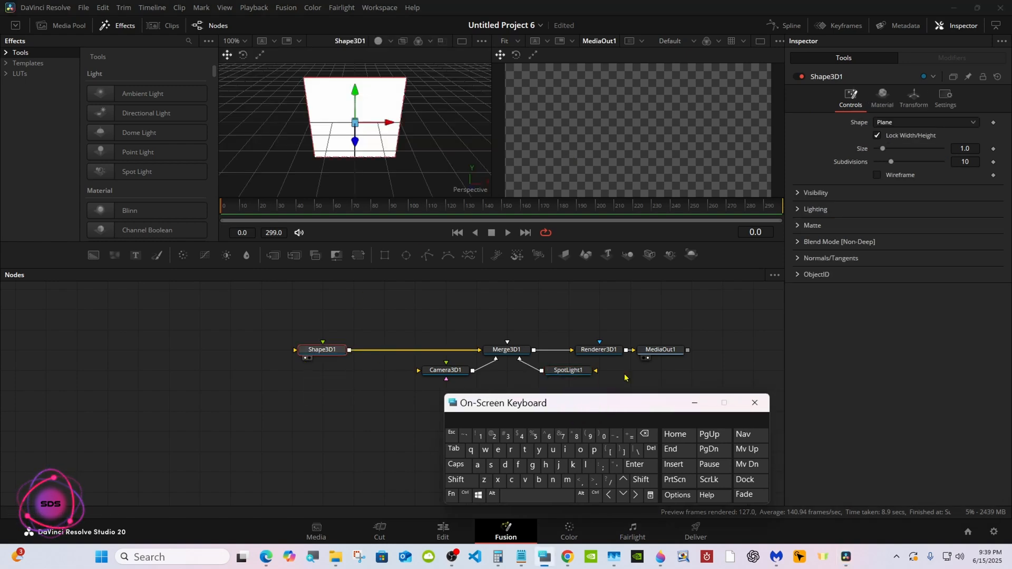
{"action": "left_click", "coordinate": [876, 121]}
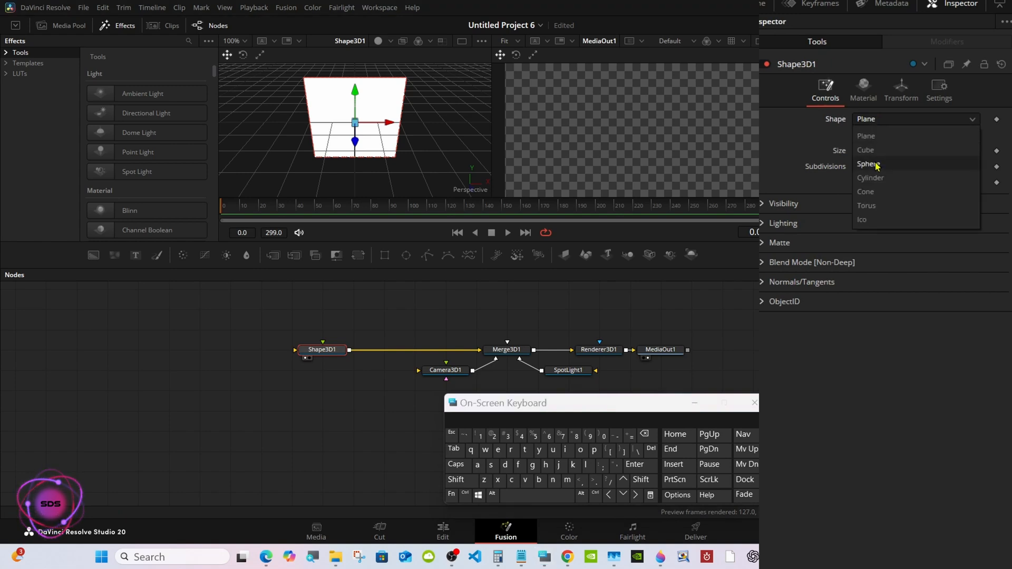
{"action": "left_click", "coordinate": [868, 164]}
{"action": "right_click", "coordinate": [411, 124]}
{"action": "mouse_move", "coordinate": [436, 126]}
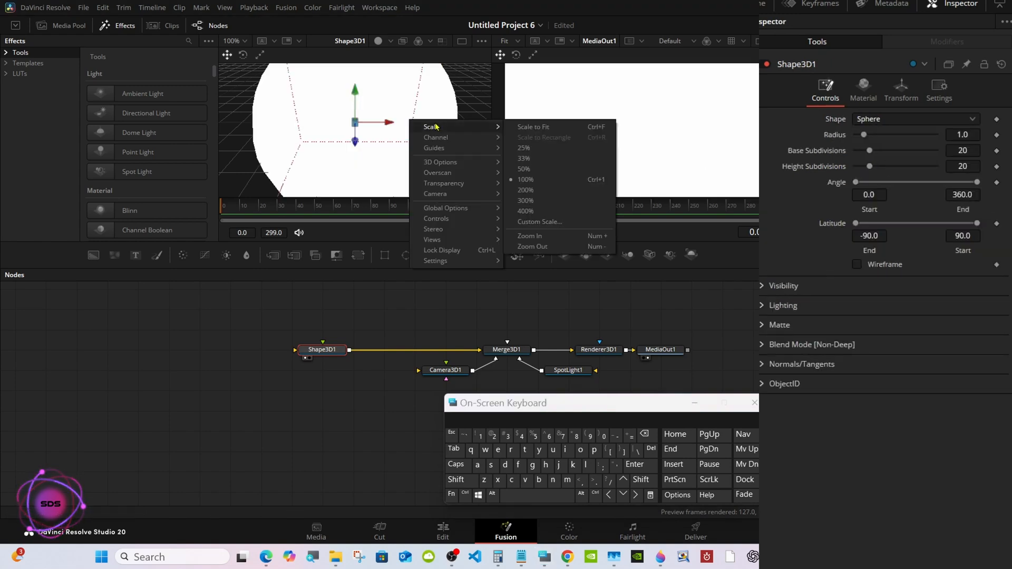
{"action": "left_click", "coordinate": [509, 127]}
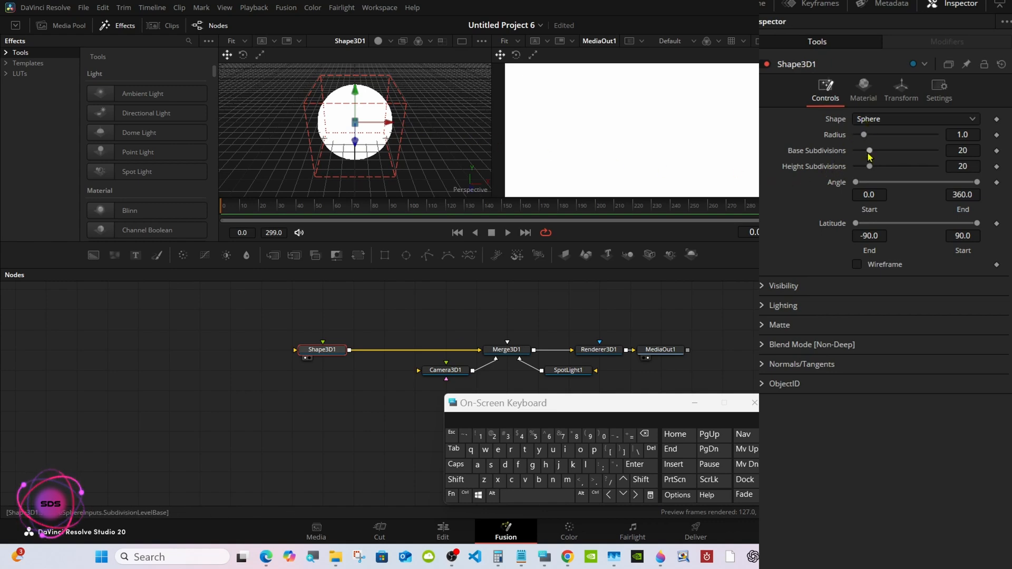
{"action": "left_click_drag", "start_coordinate": [881, 151], "coordinate": [958, 151]}
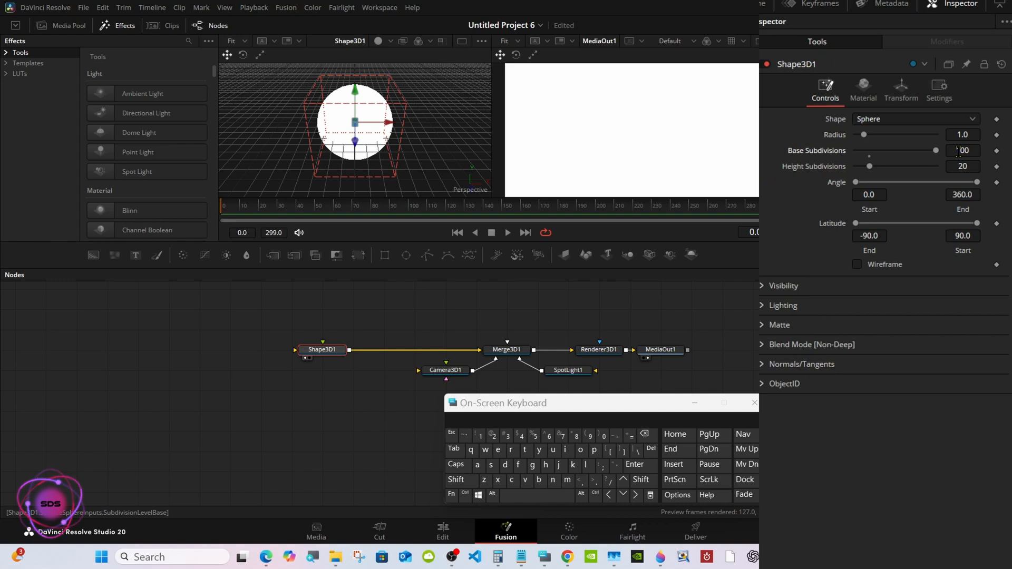
{"action": "left_click_drag", "start_coordinate": [870, 168], "coordinate": [940, 168]}
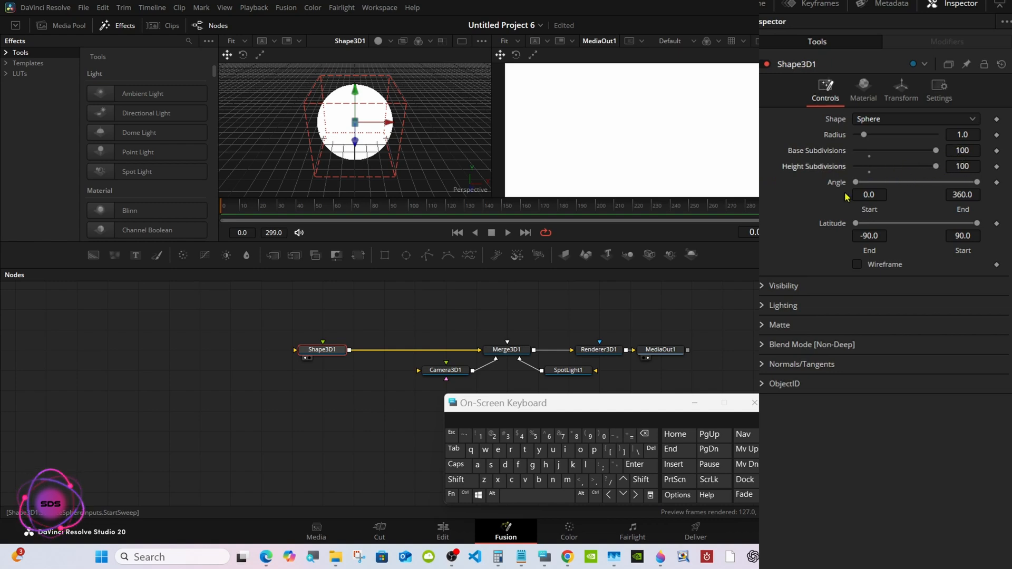
Set the sphere material's specular exponent to 100 and its specular intensity to 0.2.
{"action": "left_click", "coordinate": [869, 100]}
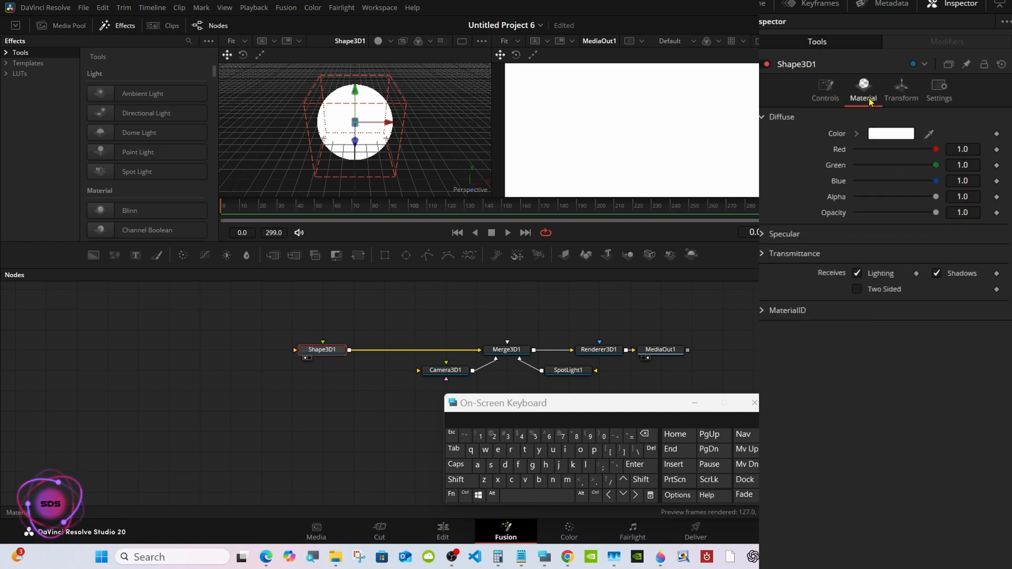
{"action": "left_click", "coordinate": [761, 235]}
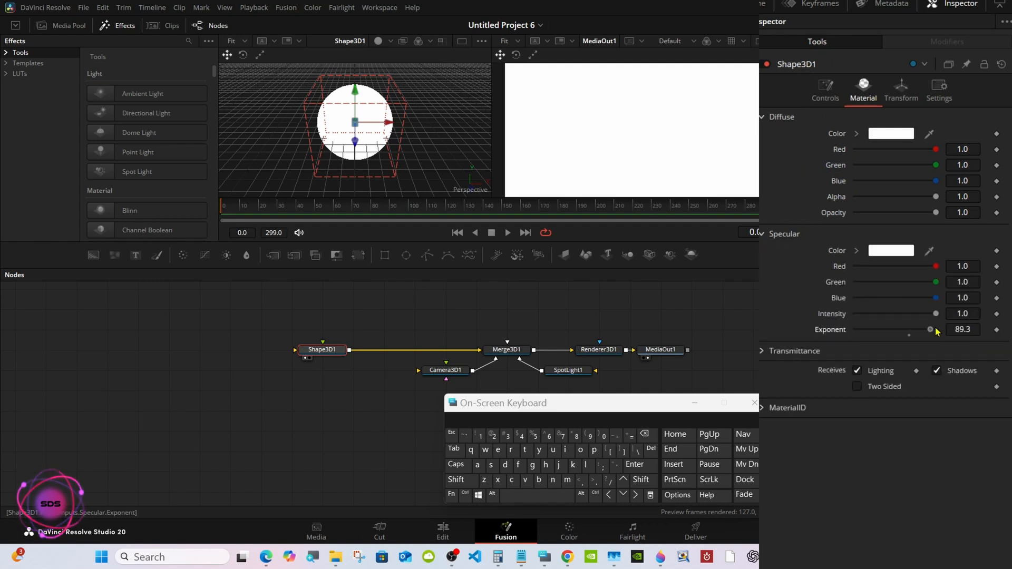
{"action": "left_click_drag", "start_coordinate": [908, 329], "coordinate": [942, 332]}
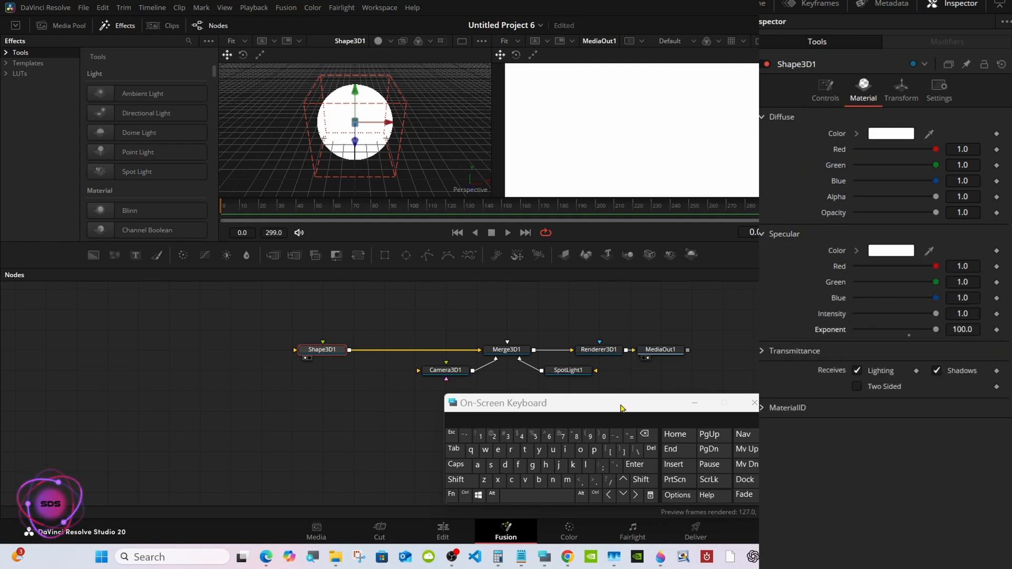
{"action": "left_click_drag", "start_coordinate": [622, 404], "coordinate": [690, 374]}
{"action": "left_click_drag", "start_coordinate": [938, 314], "coordinate": [861, 315]}
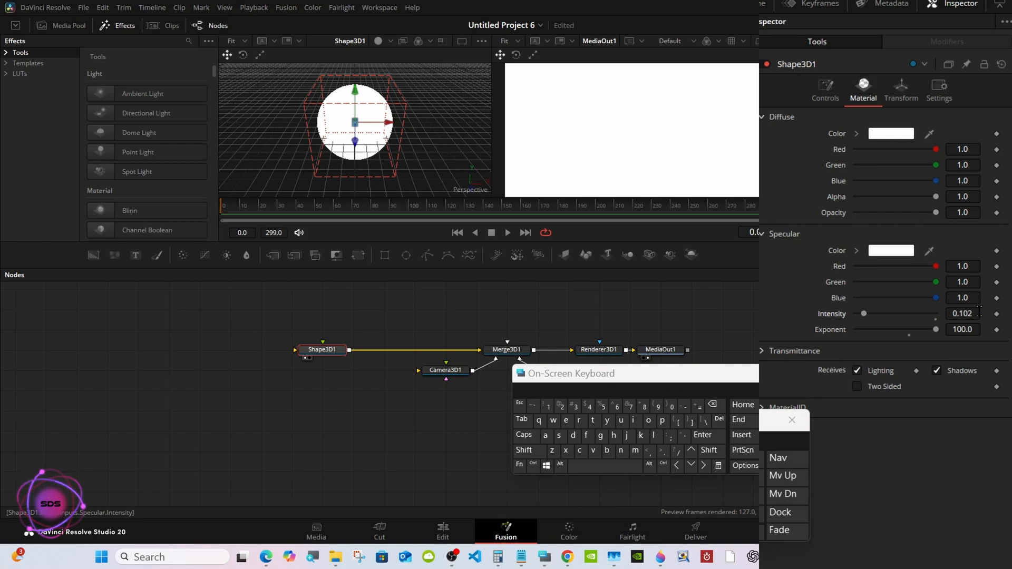
{"action": "left_click", "coordinate": [972, 315]}
{"action": "left_click", "coordinate": [716, 404]}
{"action": "left_click", "coordinate": [716, 405]}
{"action": "left_click", "coordinate": [715, 404]}
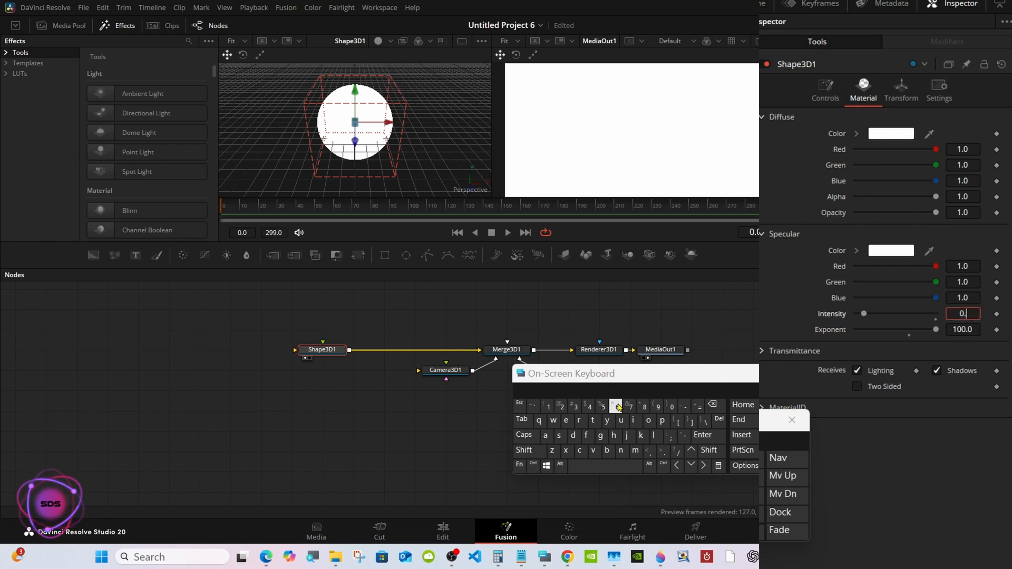
{"action": "left_click", "coordinate": [561, 407]}
{"action": "left_click", "coordinate": [704, 436]}
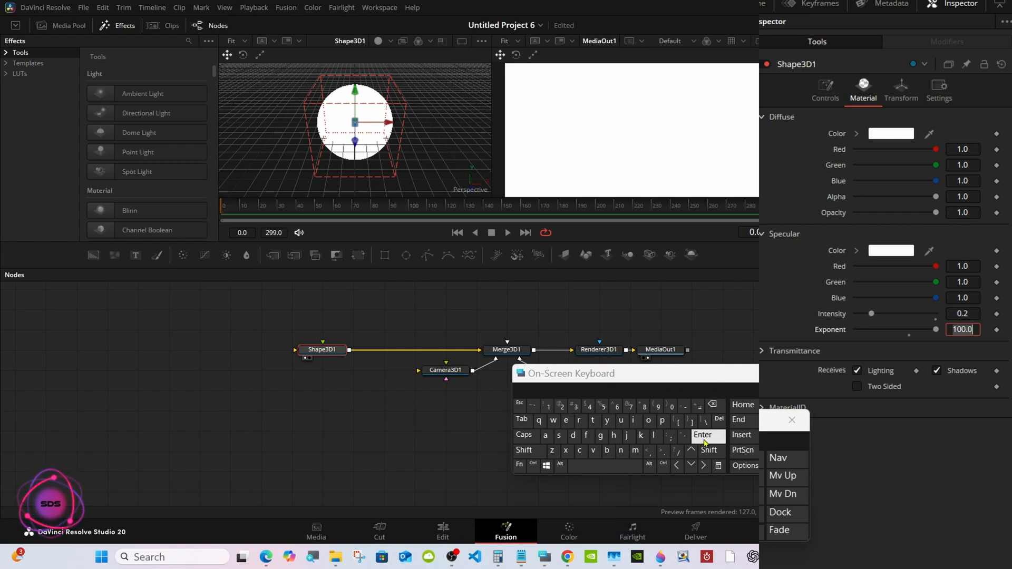
Enable Use Target for Camera3D1 and set its Z translation to 22.
{"action": "left_click_drag", "start_coordinate": [590, 375], "coordinate": [636, 383]}
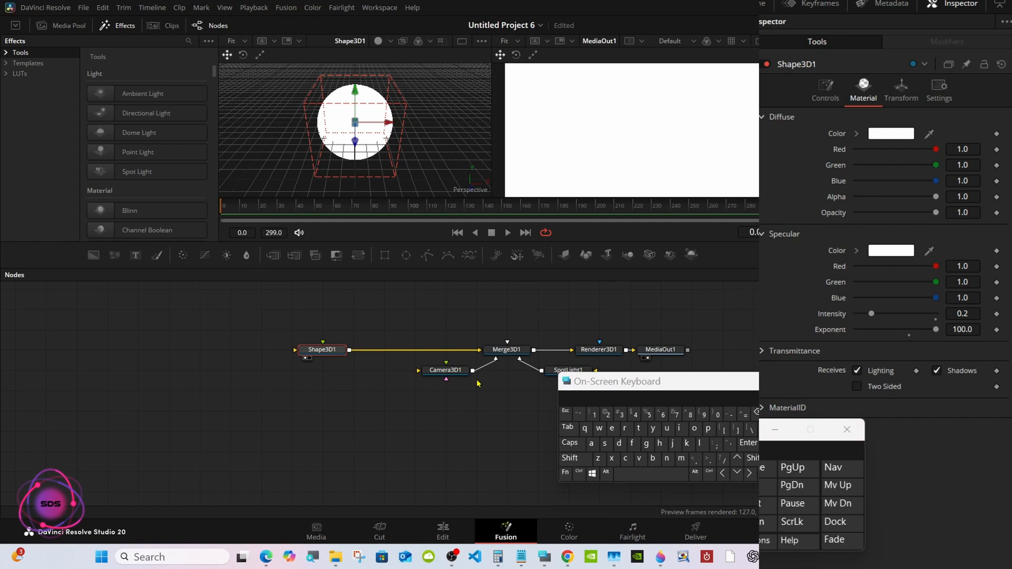
{"action": "left_click", "coordinate": [449, 372]}
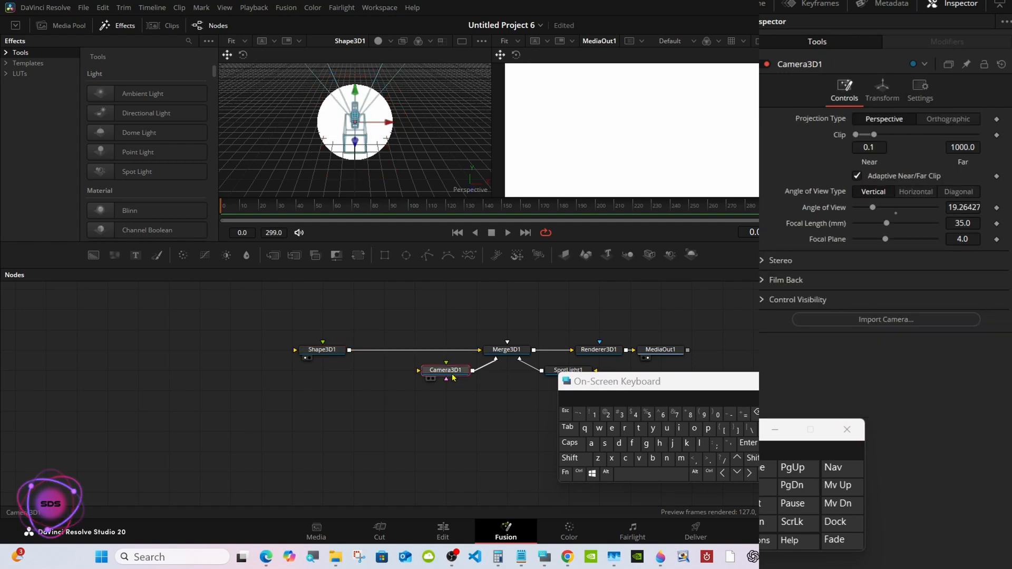
{"action": "left_click", "coordinate": [879, 99]}
{"action": "left_click", "coordinate": [857, 292]}
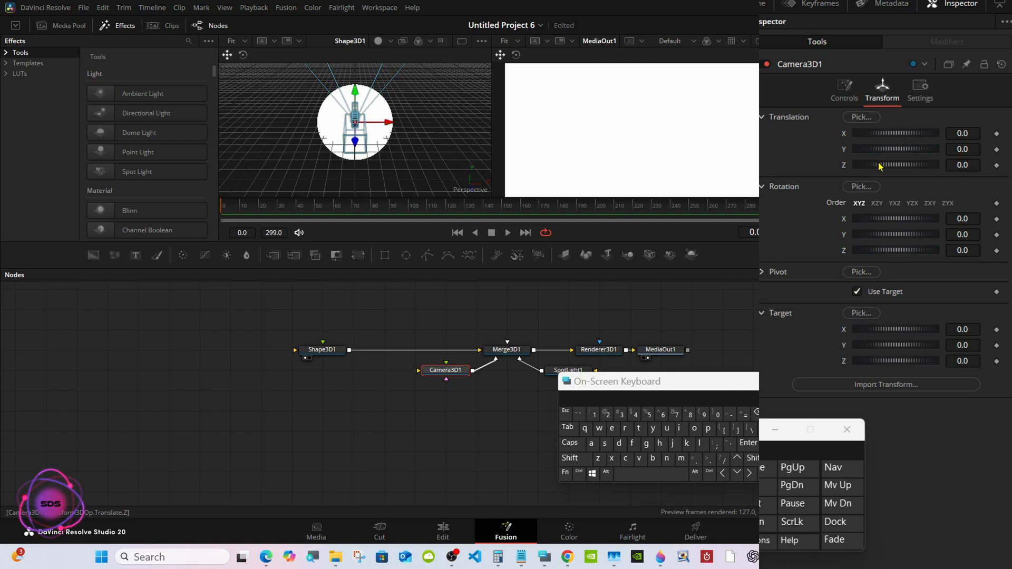
{"action": "left_click_drag", "start_coordinate": [879, 167], "coordinate": [929, 165]}
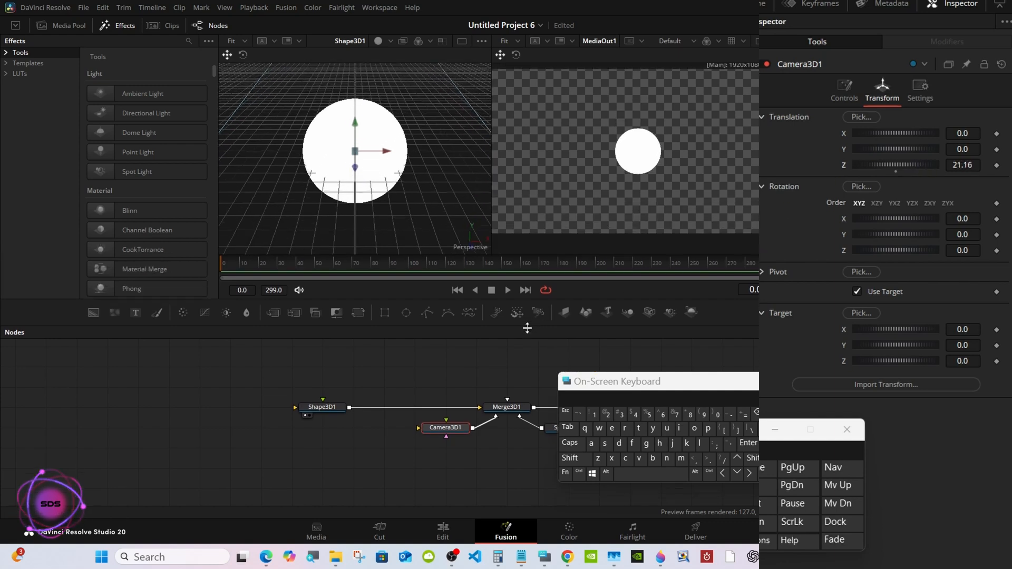
{"action": "left_click_drag", "start_coordinate": [532, 268], "coordinate": [524, 332]}
{"action": "left_click", "coordinate": [962, 165]}
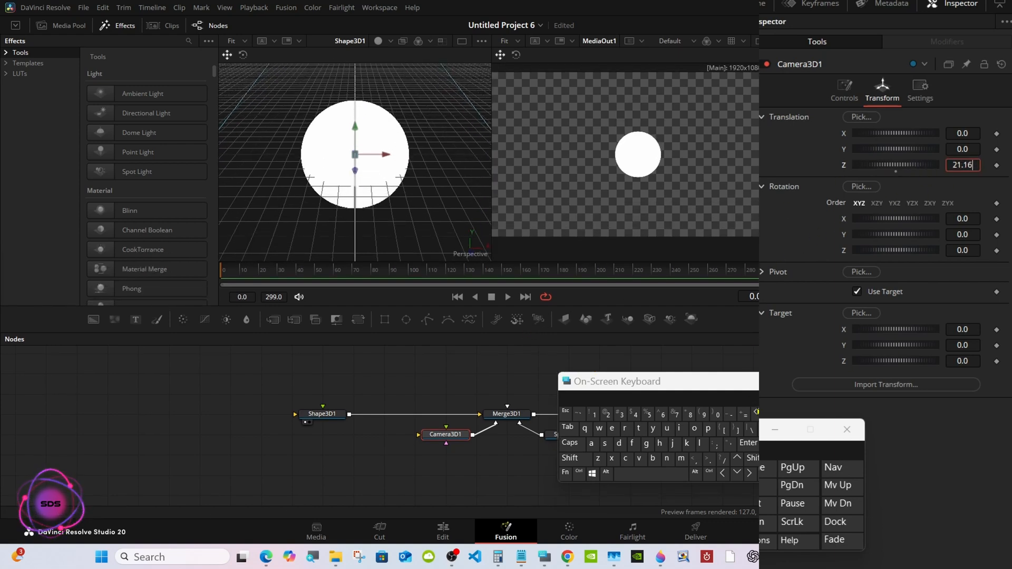
{"action": "key", "text": "BackSpace"}
{"action": "key", "text": "BackSpace"}
{"action": "key", "text": "BackSpace"}
{"action": "key", "text": "BackSpace"}
{"action": "type", "text": "22"}
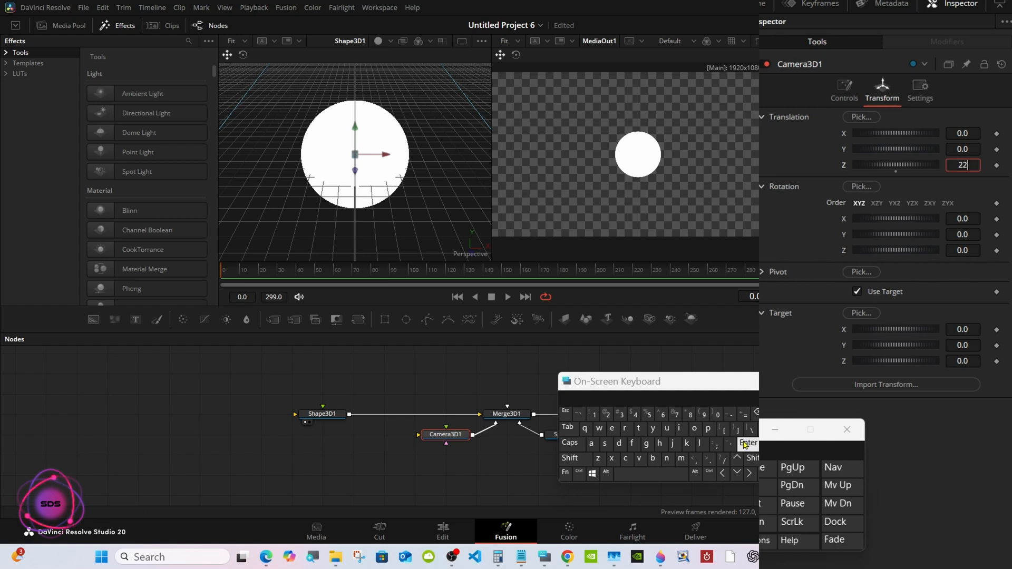
{"action": "key", "text": "Return"}
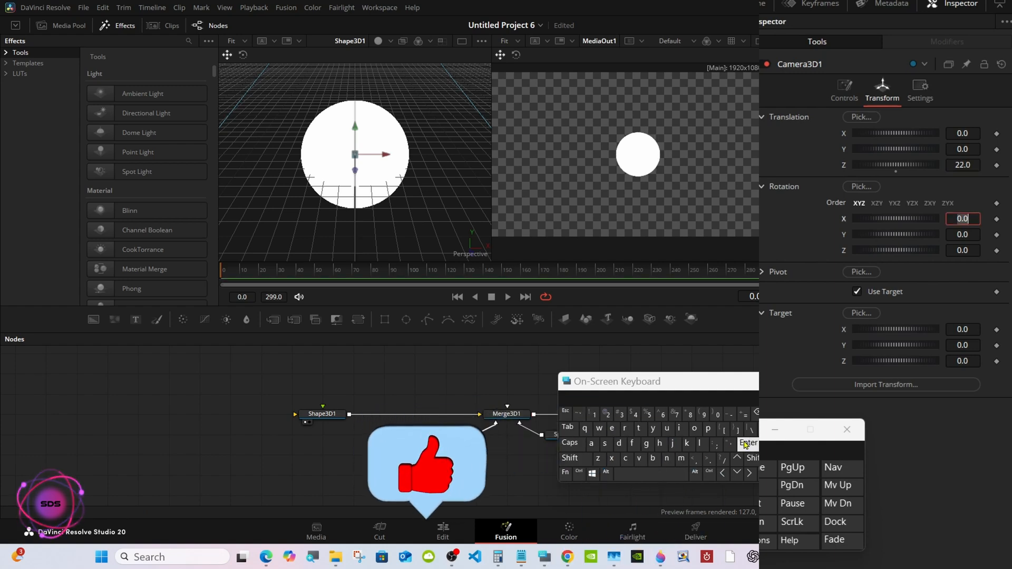
Paste an instance of Shape3D1 beneath it and join both outputs in a Merge3D2 node lined up with Shape3D1.
{"action": "left_click_drag", "start_coordinate": [640, 380], "coordinate": [796, 378]}
{"action": "left_click", "coordinate": [323, 415]}
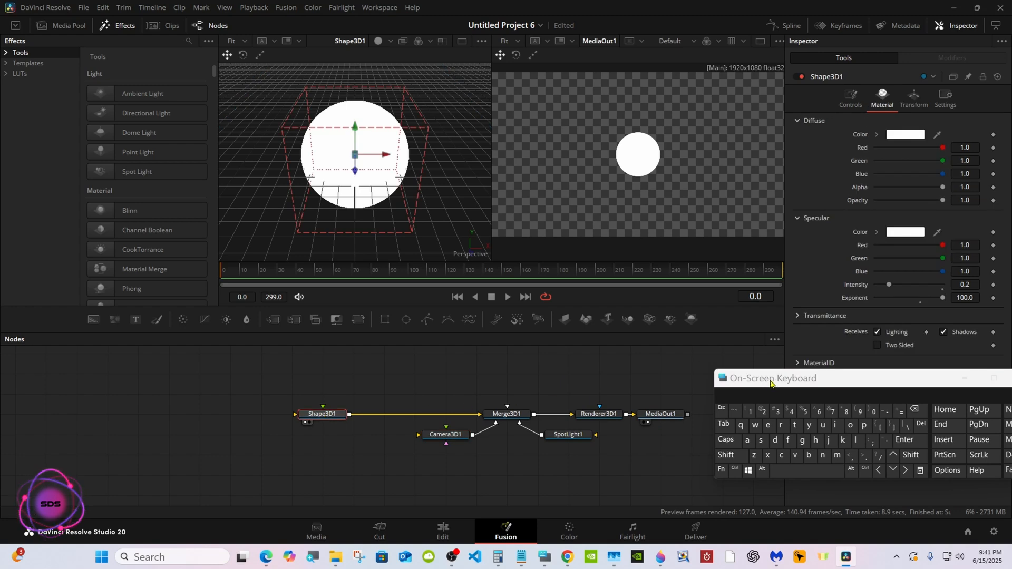
{"action": "left_click_drag", "start_coordinate": [770, 384], "coordinate": [747, 411]}
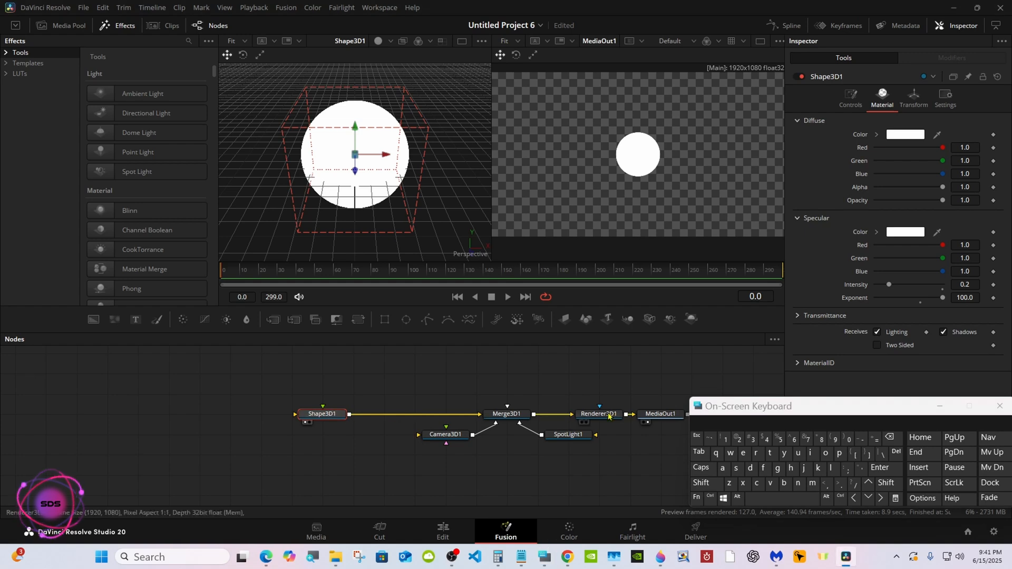
{"action": "left_click_drag", "start_coordinate": [719, 406], "coordinate": [696, 411]}
{"action": "right_click", "coordinate": [326, 420]}
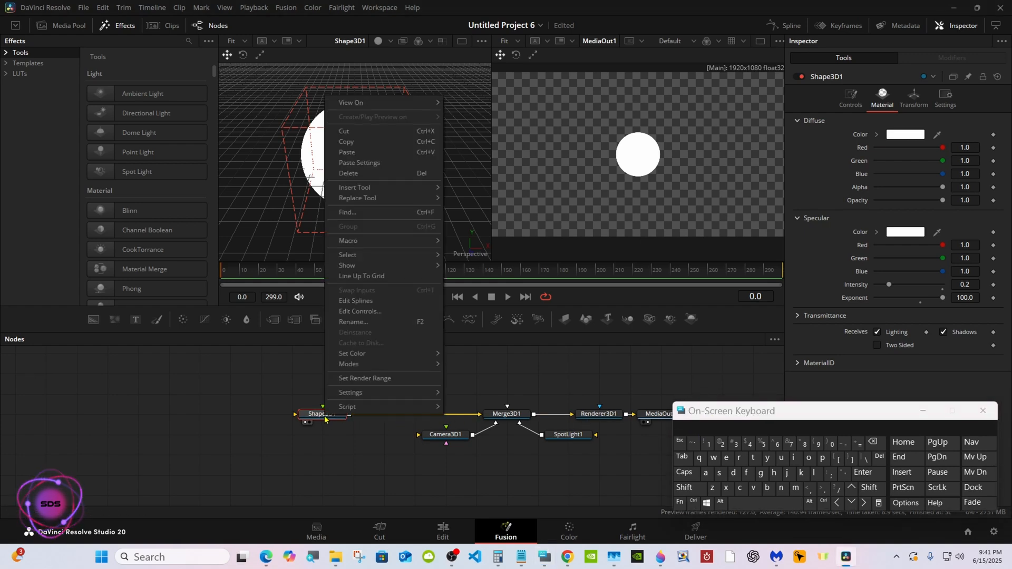
{"action": "left_click", "coordinate": [363, 149]}
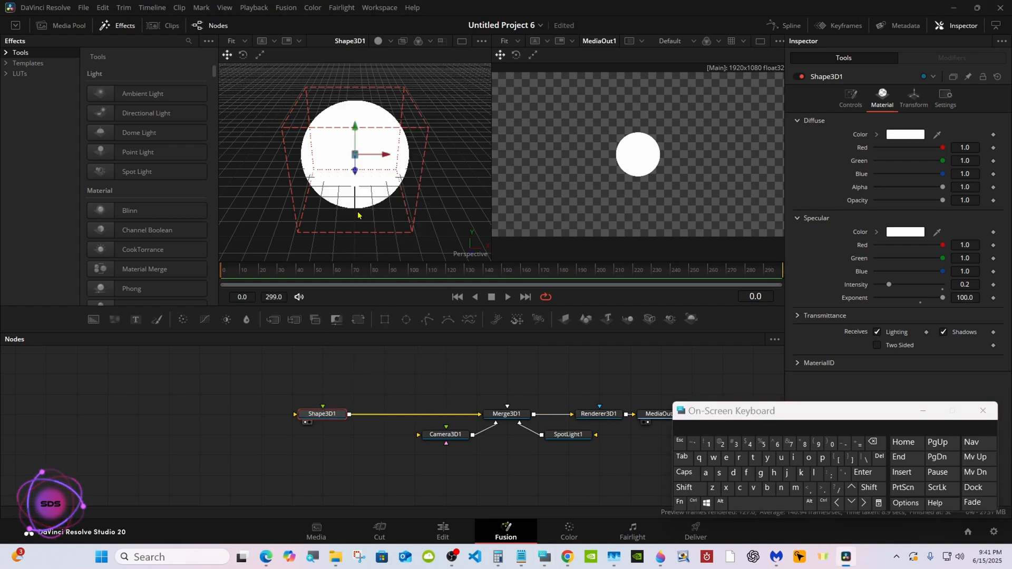
{"action": "left_click", "coordinate": [326, 464]}
{"action": "right_click", "coordinate": [325, 457]}
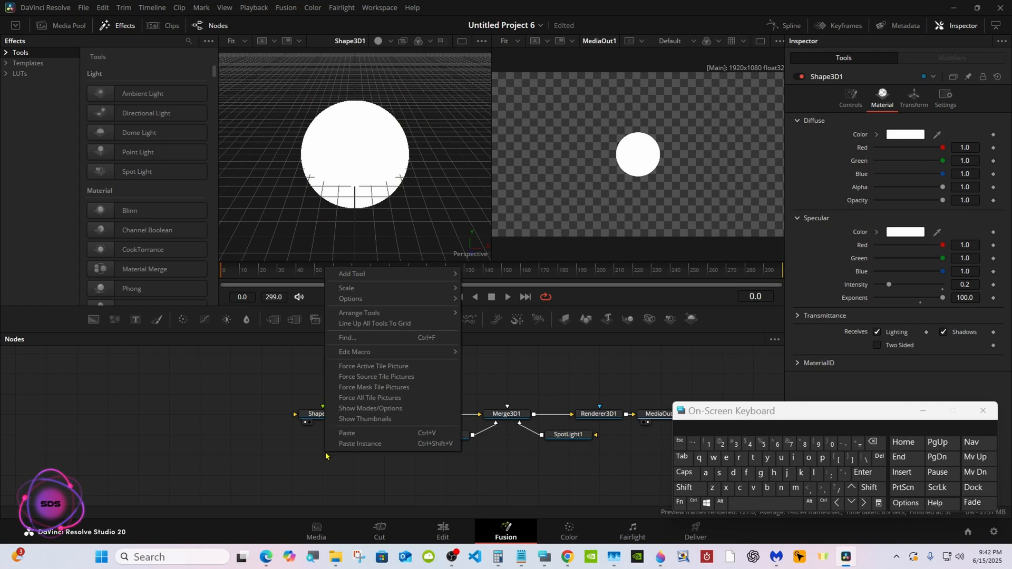
{"action": "left_click", "coordinate": [343, 443]}
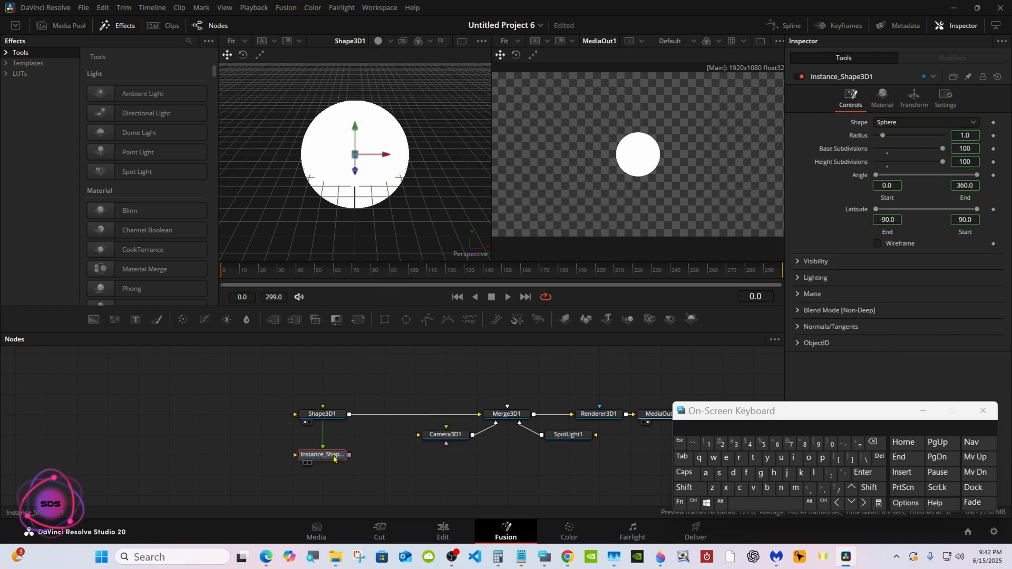
{"action": "left_click_drag", "start_coordinate": [351, 425], "coordinate": [349, 415]}
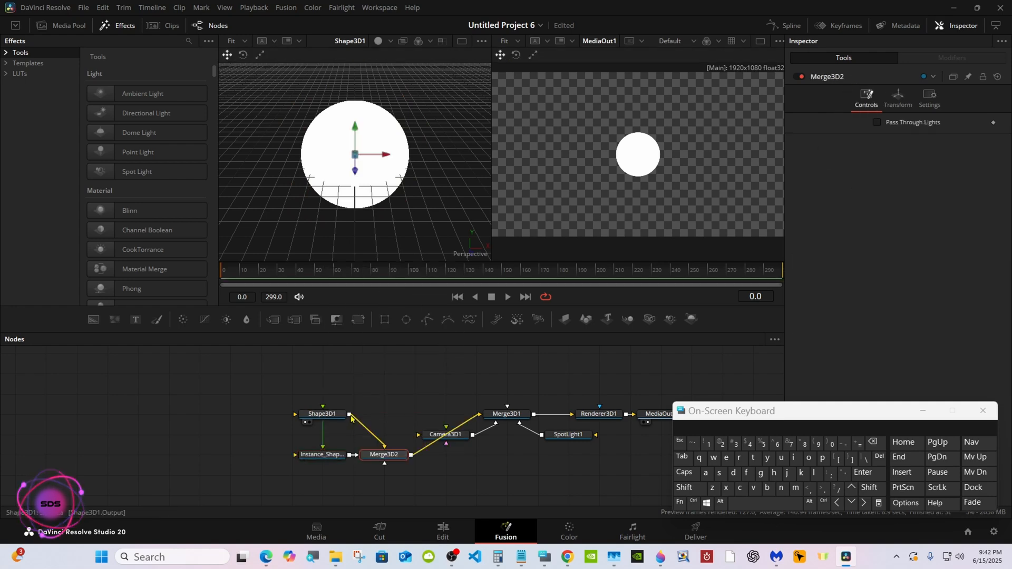
{"action": "left_click_drag", "start_coordinate": [391, 455], "coordinate": [390, 422]}
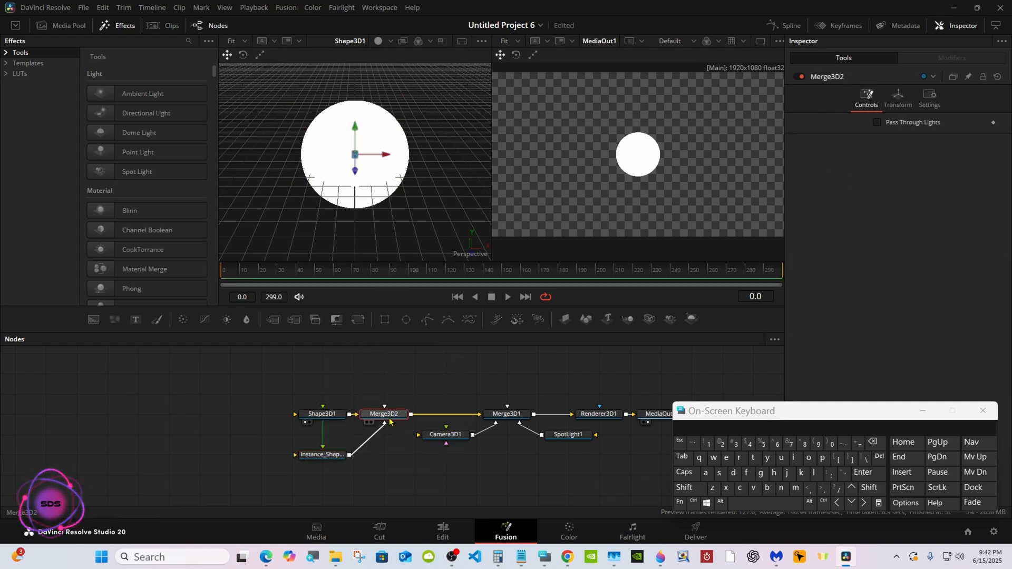
Select Shape3D1 and zoom its 3D viewer out to 20%.
{"action": "left_click", "coordinate": [324, 415]}
{"action": "left_click_drag", "start_coordinate": [743, 418], "coordinate": [451, 437]}
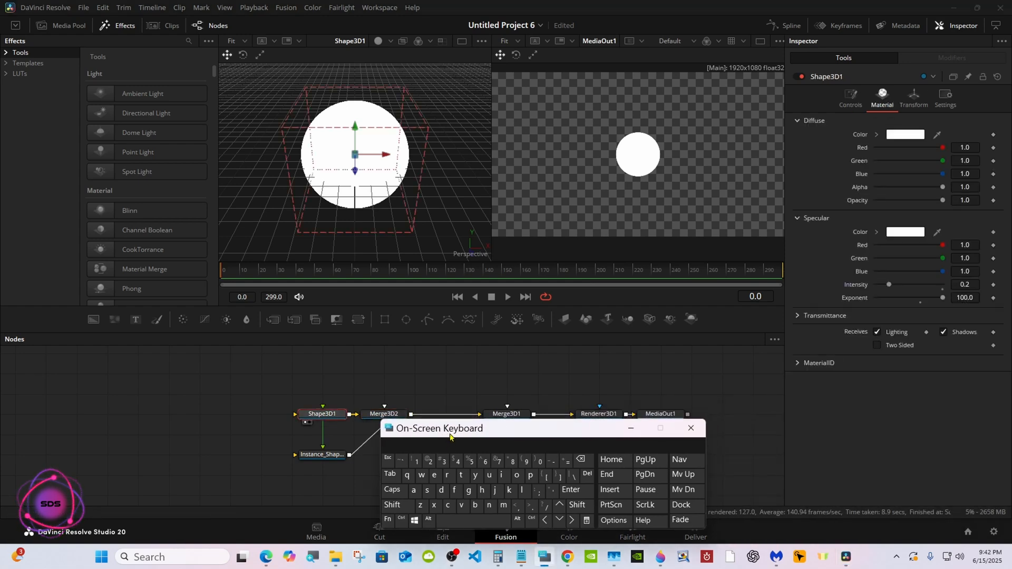
{"action": "right_click", "coordinate": [462, 146]}
{"action": "mouse_move", "coordinate": [485, 151]}
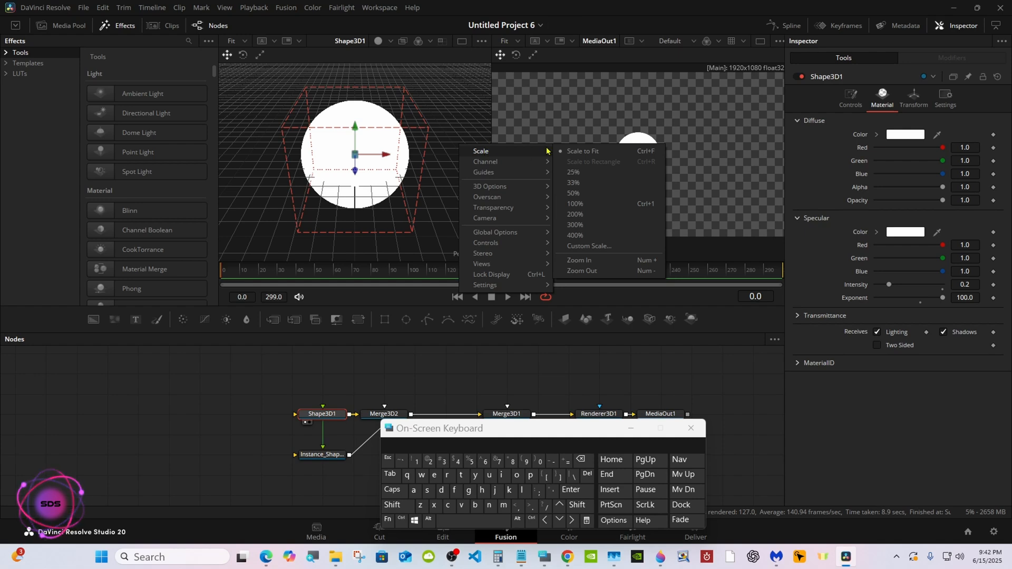
{"action": "left_click", "coordinate": [574, 272]}
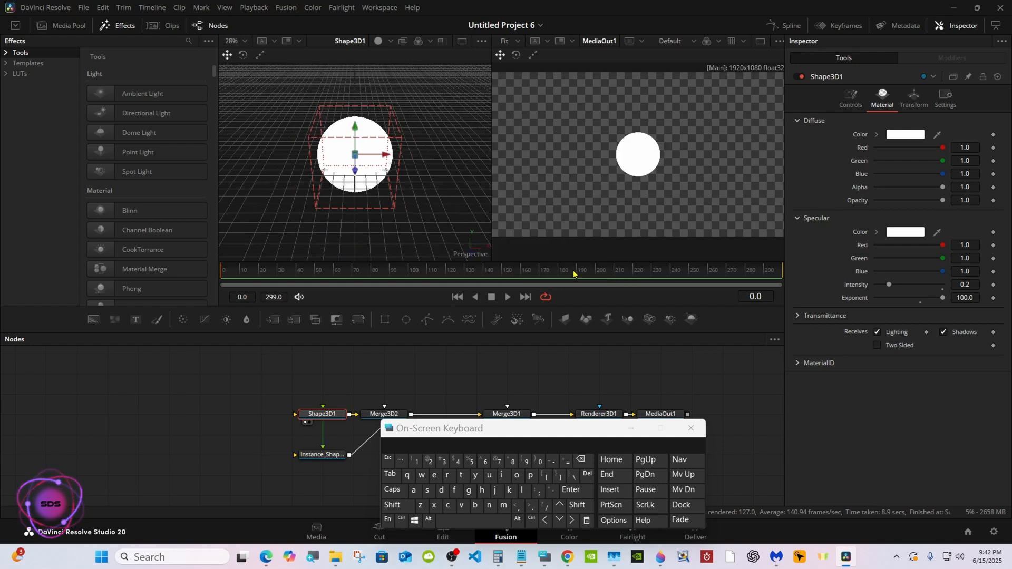
{"action": "right_click", "coordinate": [468, 169]}
{"action": "mouse_move", "coordinate": [490, 175]}
{"action": "left_click", "coordinate": [585, 300]}
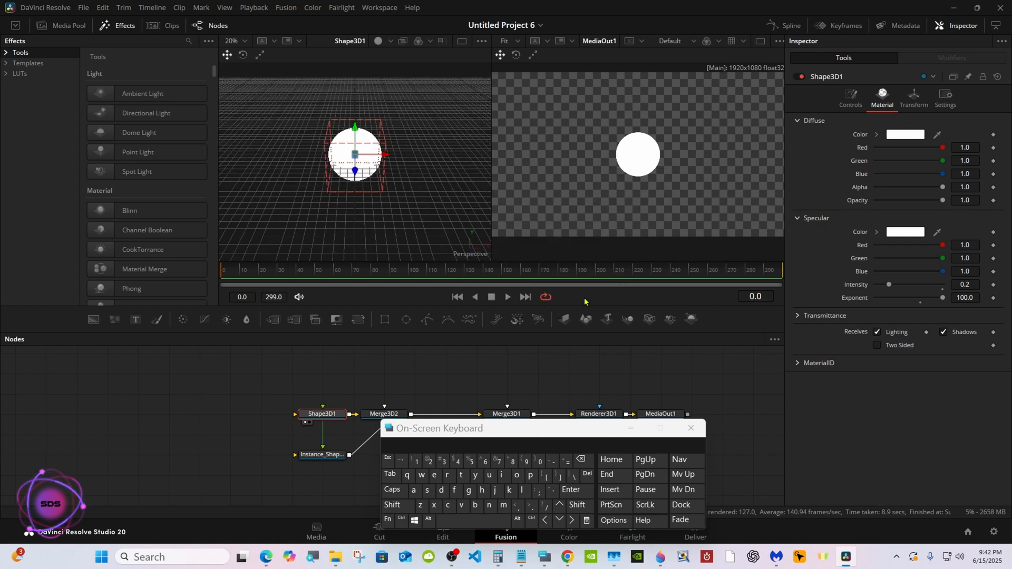
Show Shape3D1 in a single large viewer and set its pivot X to 5.
{"action": "left_click", "coordinate": [906, 100]}
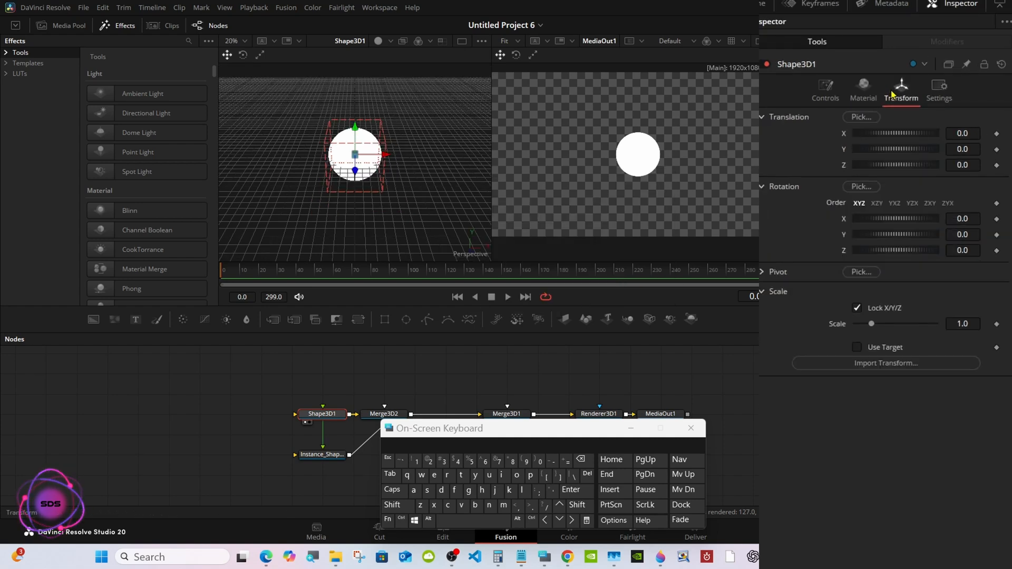
{"action": "left_click", "coordinate": [762, 271]}
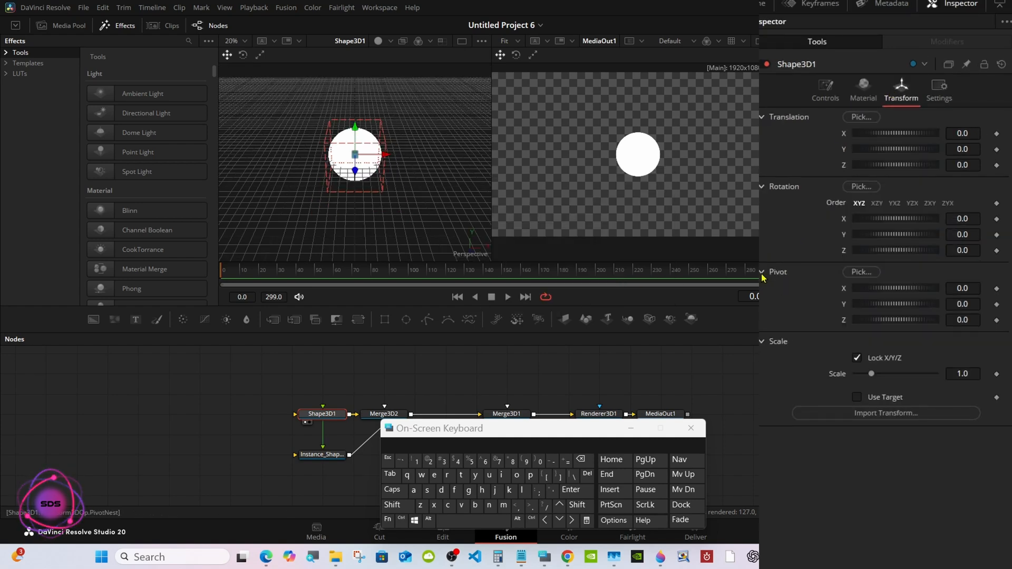
{"action": "left_click_drag", "start_coordinate": [891, 289], "coordinate": [897, 289]}
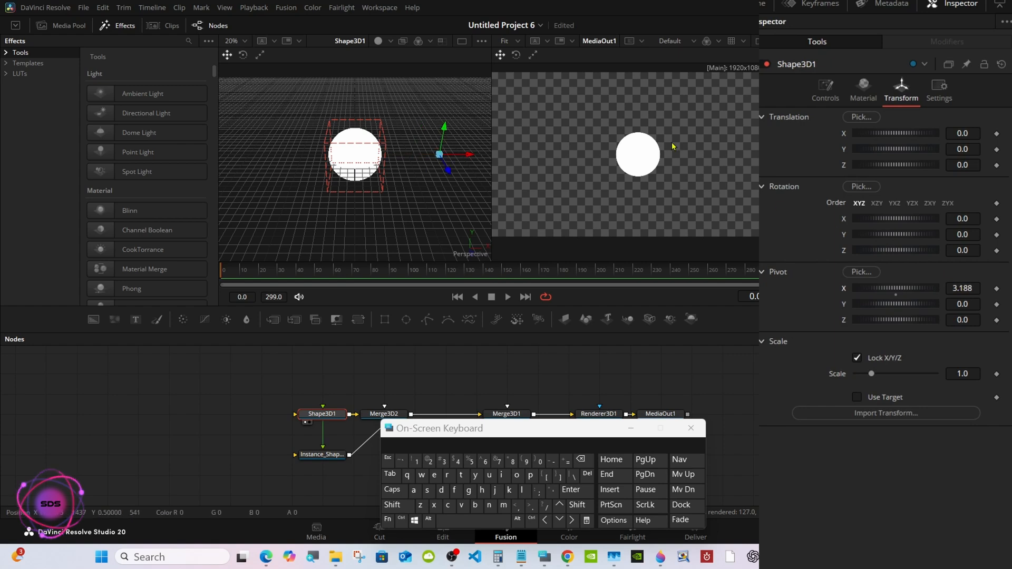
{"action": "left_click", "coordinate": [462, 42]}
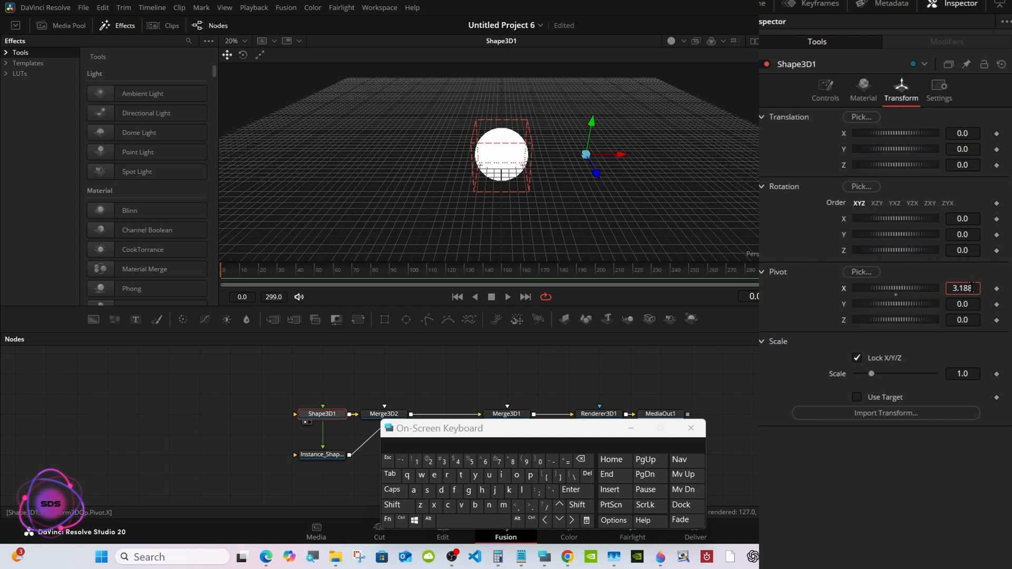
{"action": "key", "text": "BackSpace"}
{"action": "key", "text": "BackSpace"}
{"action": "key", "text": "BackSpace"}
{"action": "key", "text": "BackSpace"}
{"action": "key", "text": "BackSpace"}
{"action": "type", "text": "5"}
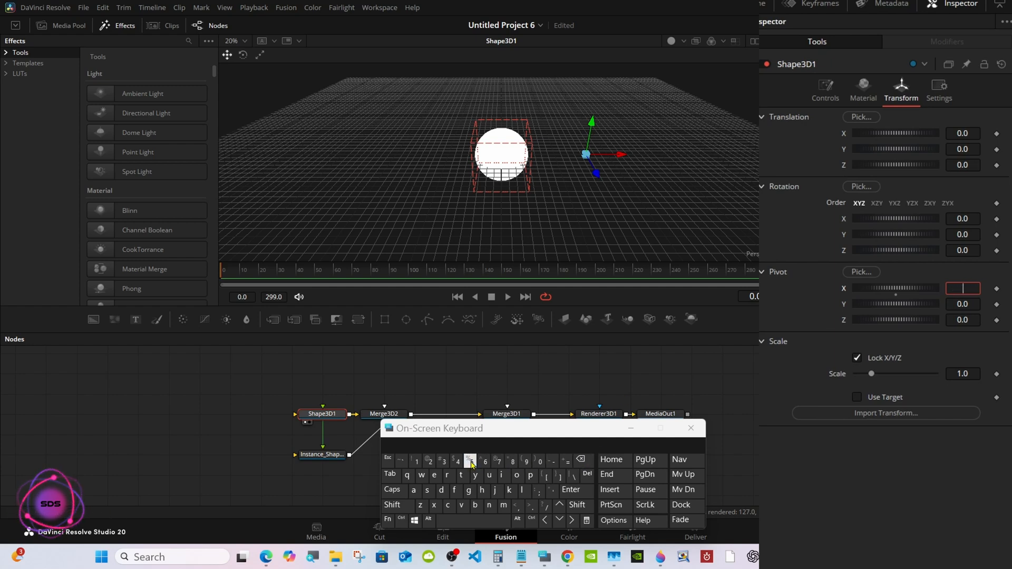
{"action": "key", "text": "Return"}
Try rotating Shape3D1 about the Y axis around its offset pivot, and reset the Y rotation to 0.
{"action": "left_click", "coordinate": [731, 395]}
{"action": "mouse_move", "coordinate": [895, 219]}
{"action": "left_mouse_down"}
{"action": "mouse_move", "coordinate": [908, 217]}
{"action": "mouse_move", "coordinate": [866, 211]}
{"action": "mouse_move", "coordinate": [893, 204]}
{"action": "left_mouse_up"}
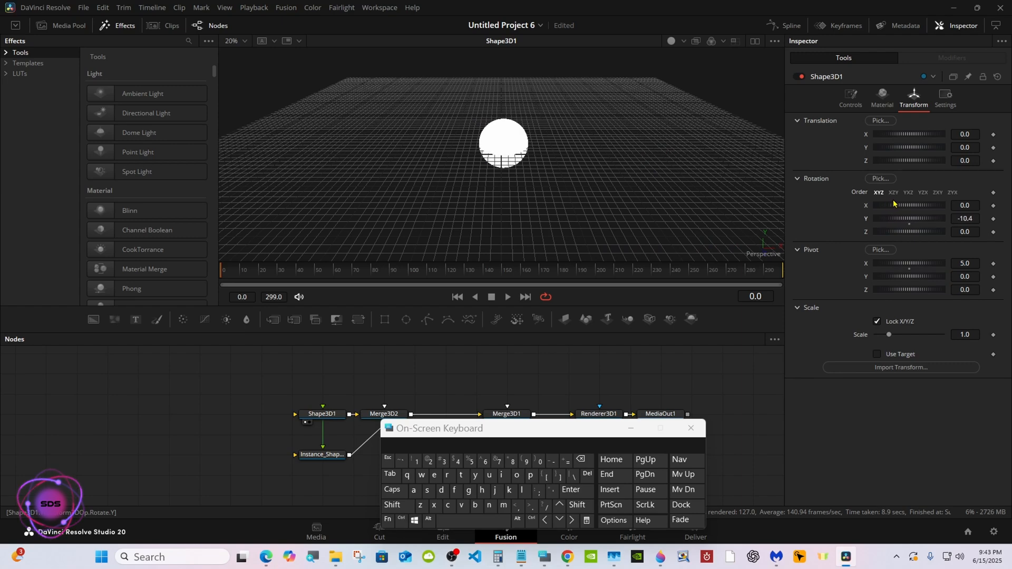
{"action": "left_click", "coordinate": [909, 225]}
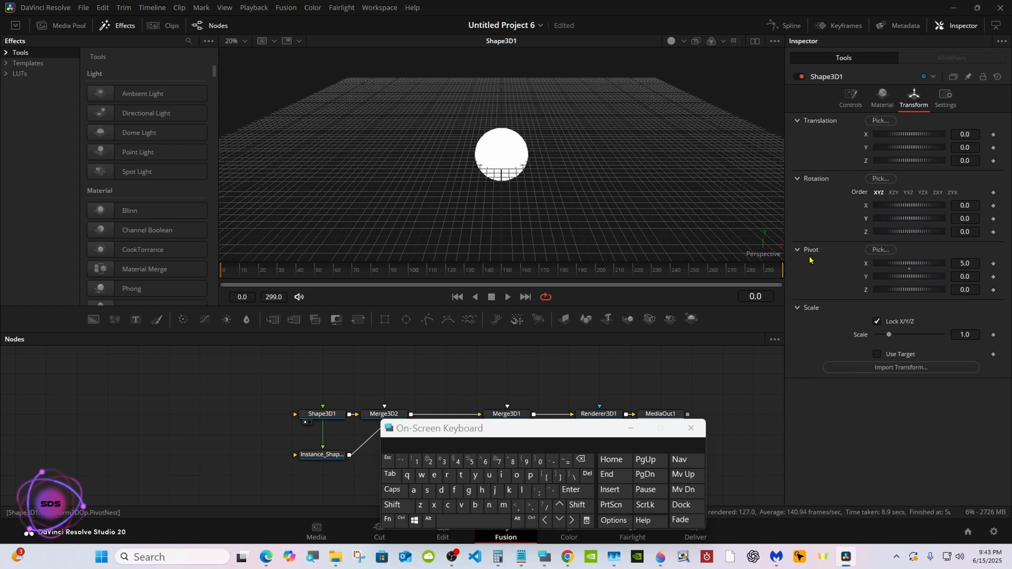
Collapse the pivot settings, enlarge the node area and return to dual viewers.
{"action": "left_click", "coordinate": [809, 251]}
{"action": "left_click_drag", "start_coordinate": [562, 332], "coordinate": [562, 241]}
{"action": "left_click_drag", "start_coordinate": [533, 428], "coordinate": [717, 370]}
{"action": "left_click", "coordinate": [755, 41]}
Deinstance the Y rotation of Instance_Shape3D1.
{"action": "left_click", "coordinate": [330, 364]}
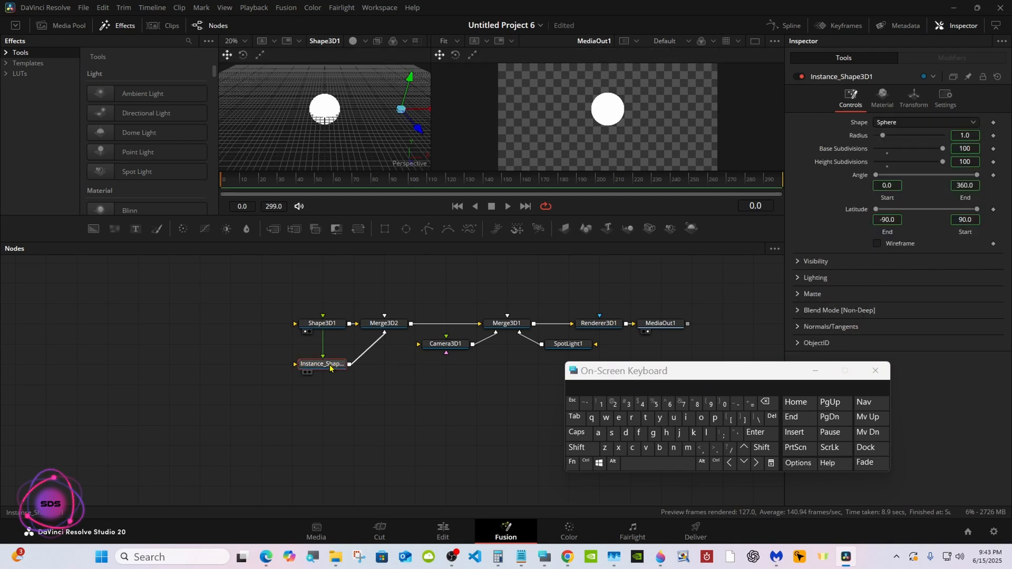
{"action": "left_click_drag", "start_coordinate": [651, 375], "coordinate": [558, 416]}
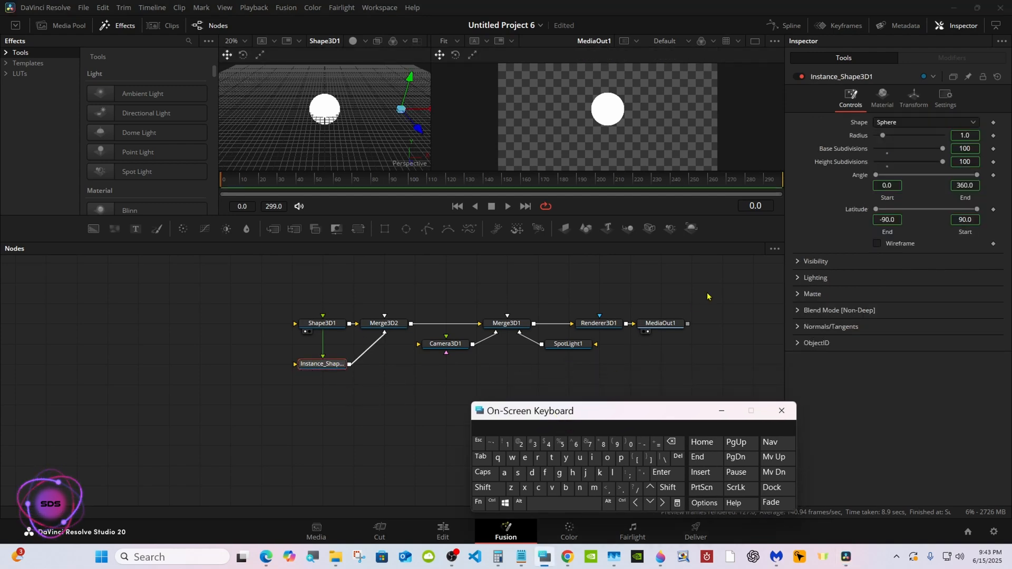
{"action": "left_click", "coordinate": [901, 91]}
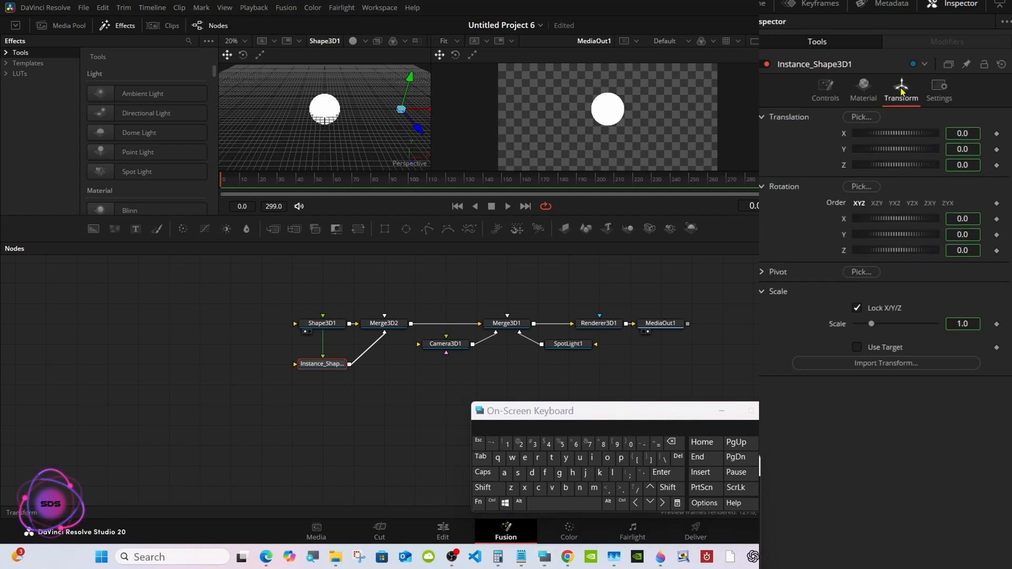
{"action": "right_click", "coordinate": [843, 238]}
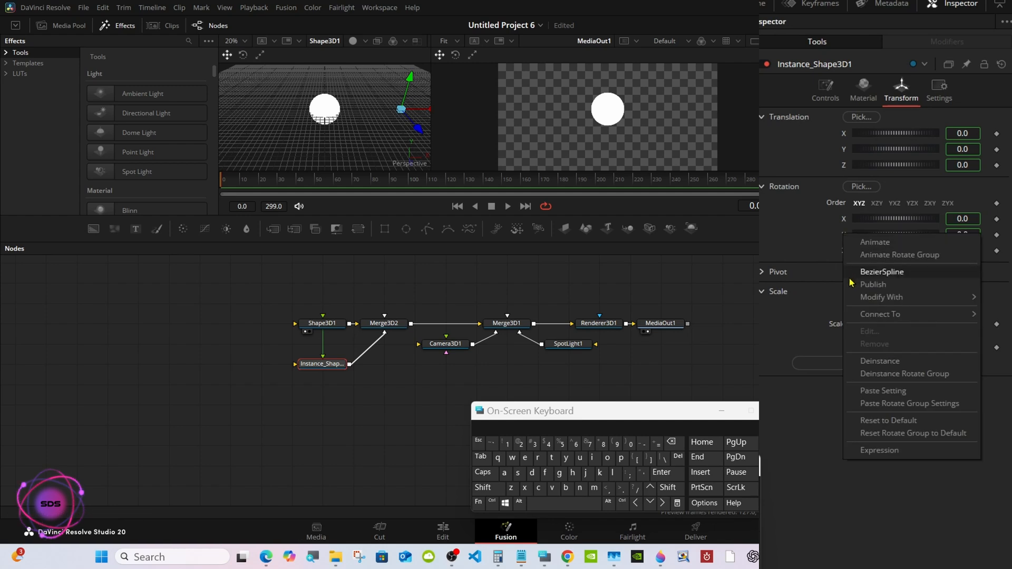
{"action": "left_click", "coordinate": [876, 361]}
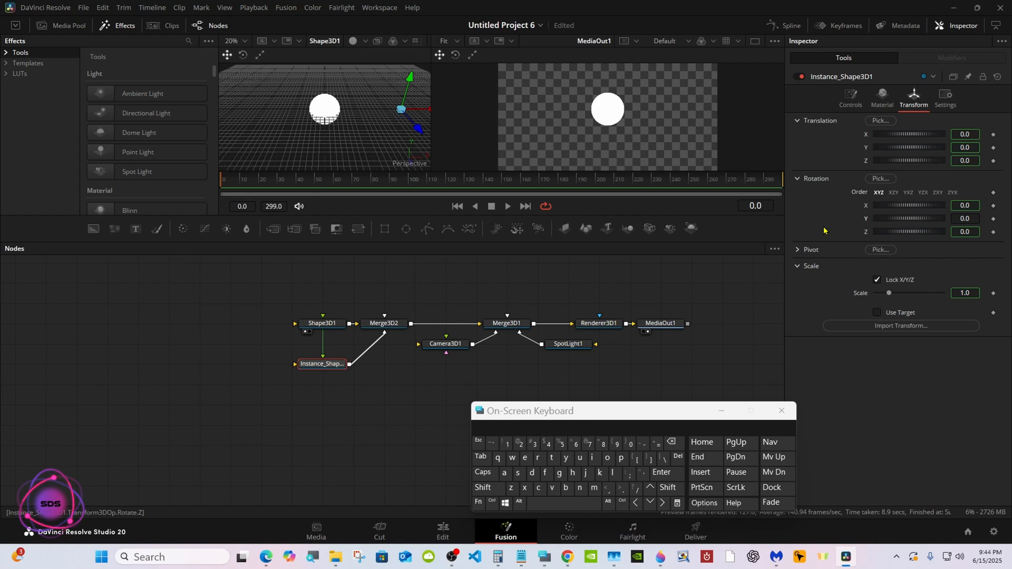
Set the Y rotation of Instance_Shape3D1 to 60.
{"action": "left_click", "coordinate": [965, 234]}
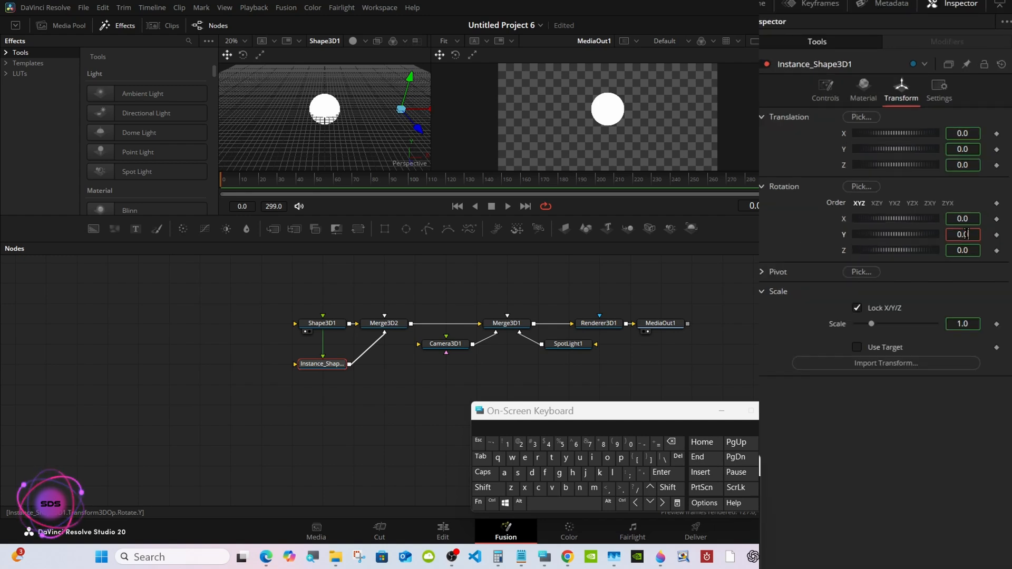
{"action": "left_click", "coordinate": [671, 442]}
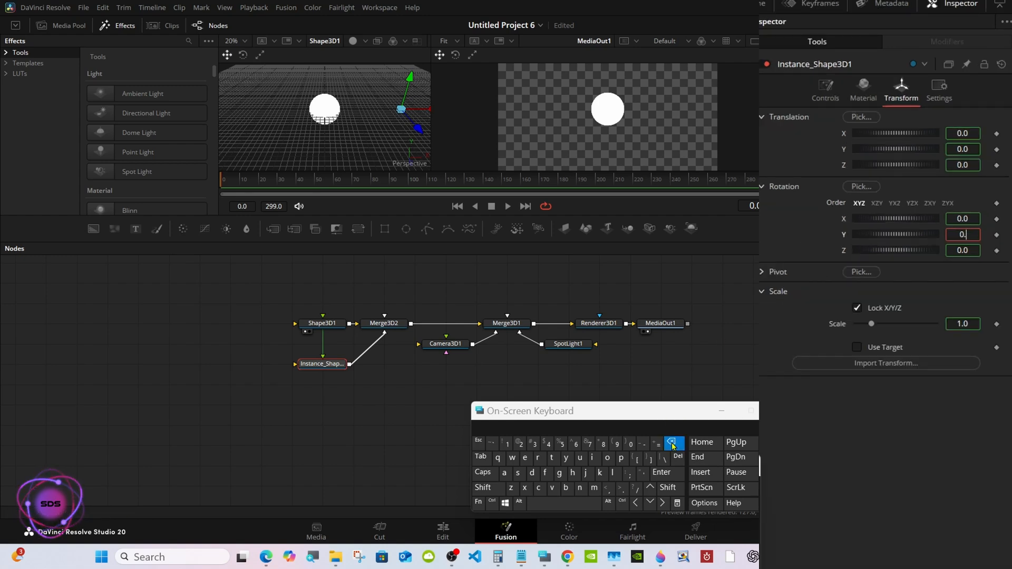
{"action": "left_click", "coordinate": [671, 442]}
{"action": "left_click", "coordinate": [671, 442]}
{"action": "left_click", "coordinate": [575, 444]}
{"action": "left_click", "coordinate": [630, 444]}
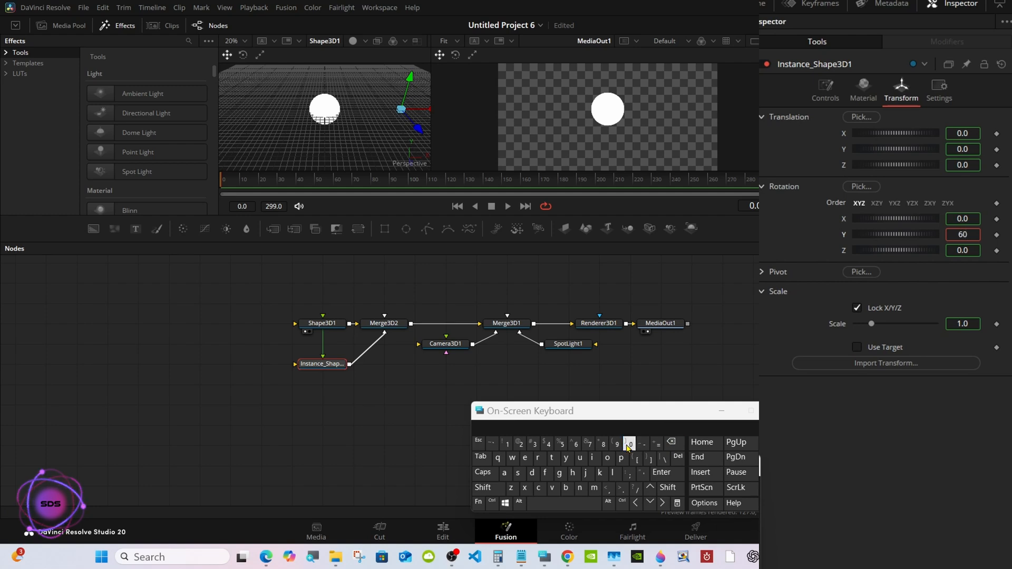
{"action": "left_click", "coordinate": [662, 472]}
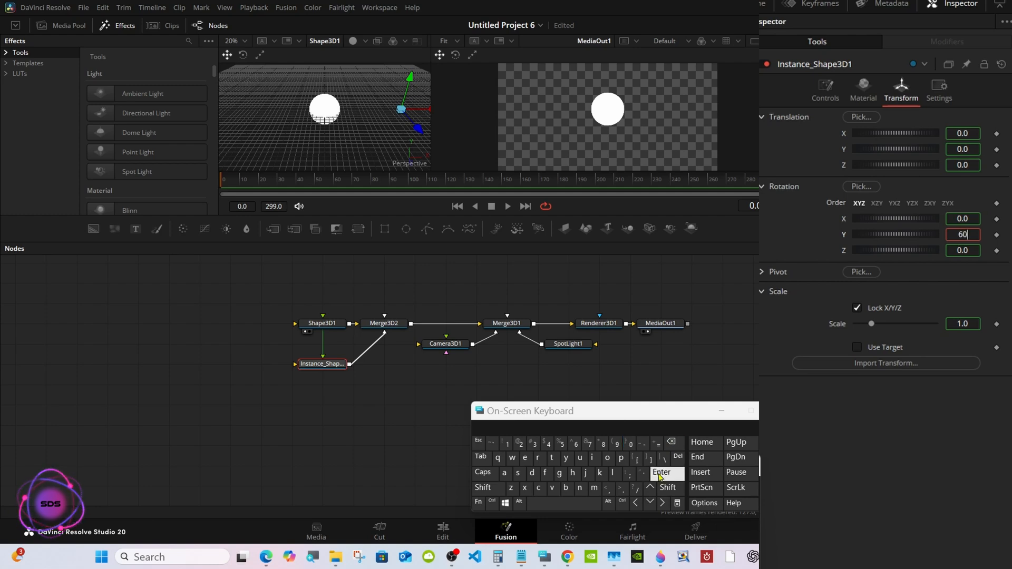
Paste an instance of Instance_Shape3D1 below it, connect it to Merge3D2 and stack both instances under Shape3D1.
{"action": "left_click_drag", "start_coordinate": [623, 422], "coordinate": [763, 420]}
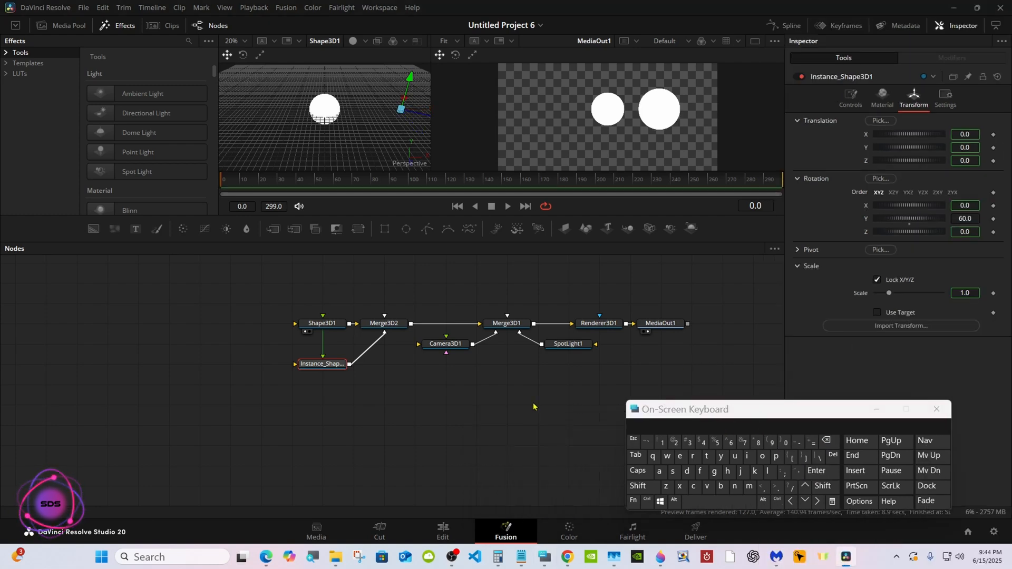
{"action": "right_click", "coordinate": [328, 365]}
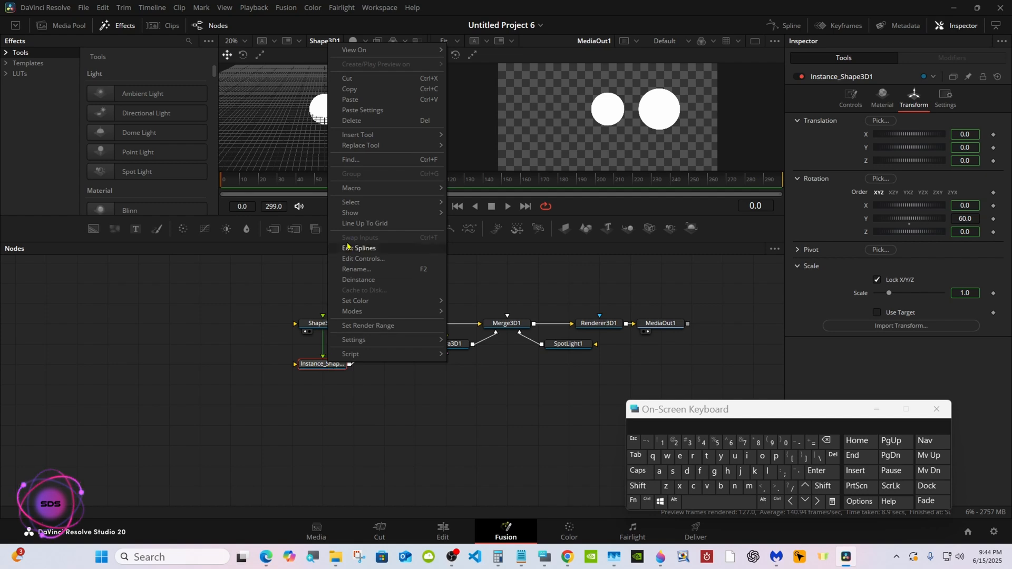
{"action": "left_click", "coordinate": [361, 94]}
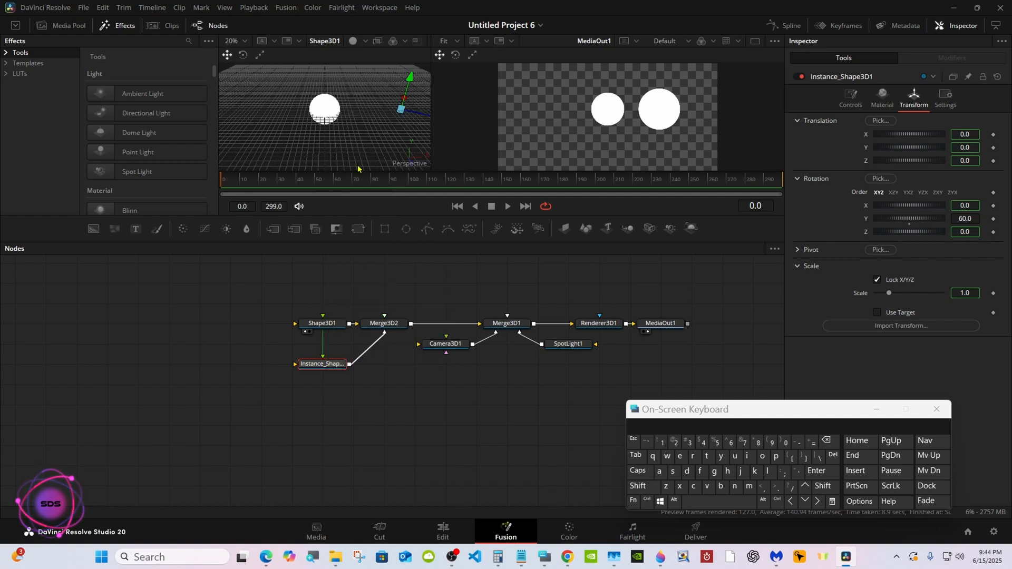
{"action": "right_click", "coordinate": [323, 398]}
{"action": "left_click", "coordinate": [361, 387]}
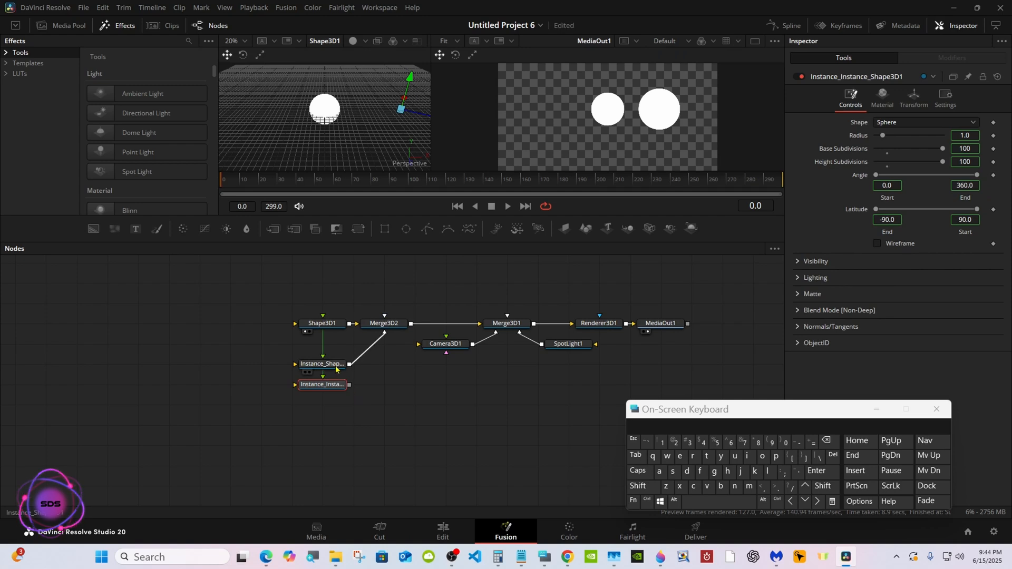
{"action": "left_click_drag", "start_coordinate": [336, 365], "coordinate": [387, 326]}
{"action": "left_click_drag", "start_coordinate": [742, 408], "coordinate": [637, 414]}
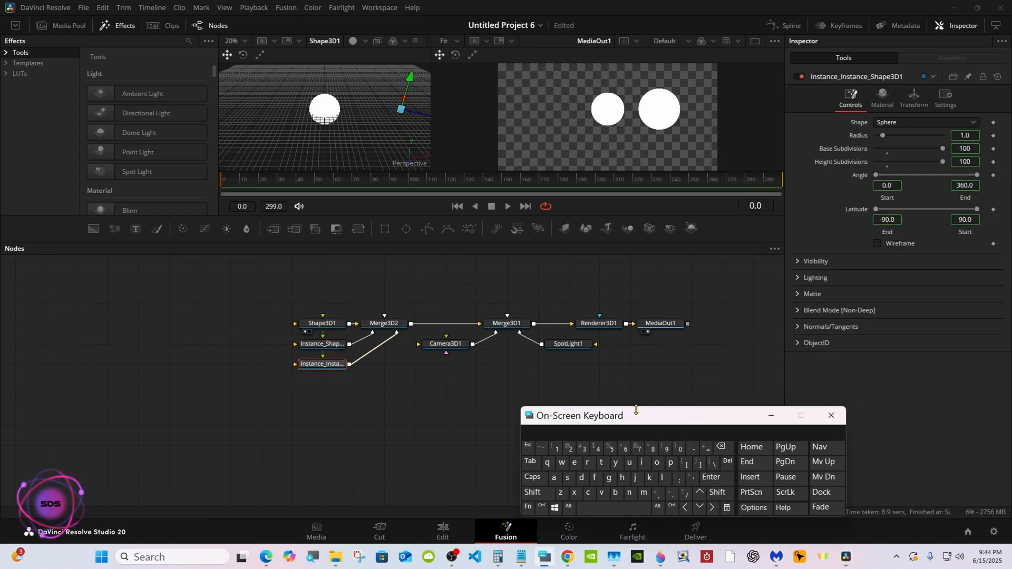
Deinstance the Y rotation of Instance_Instance_Shape3D1.
{"action": "left_click", "coordinate": [914, 98]}
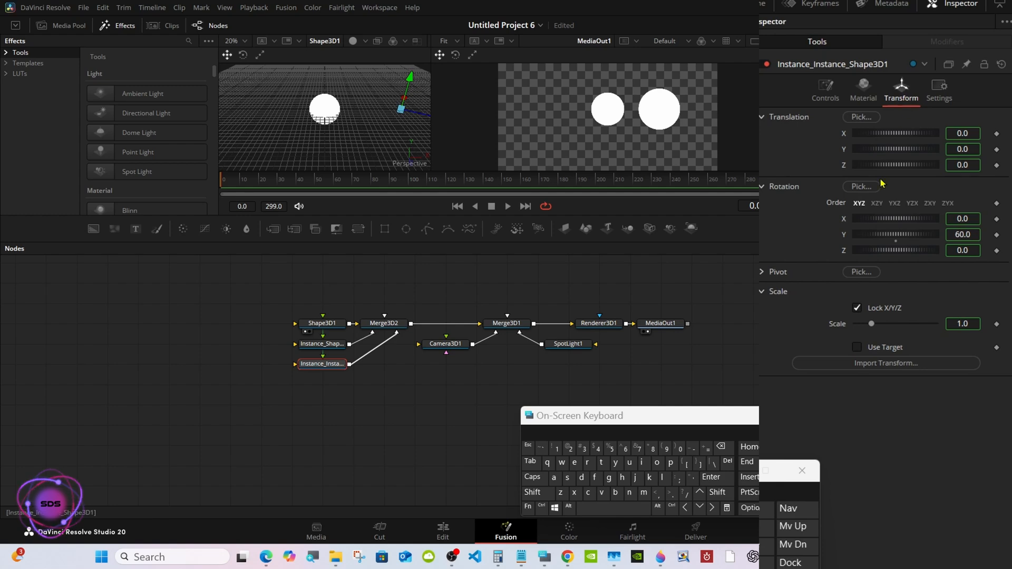
{"action": "right_click", "coordinate": [843, 243]}
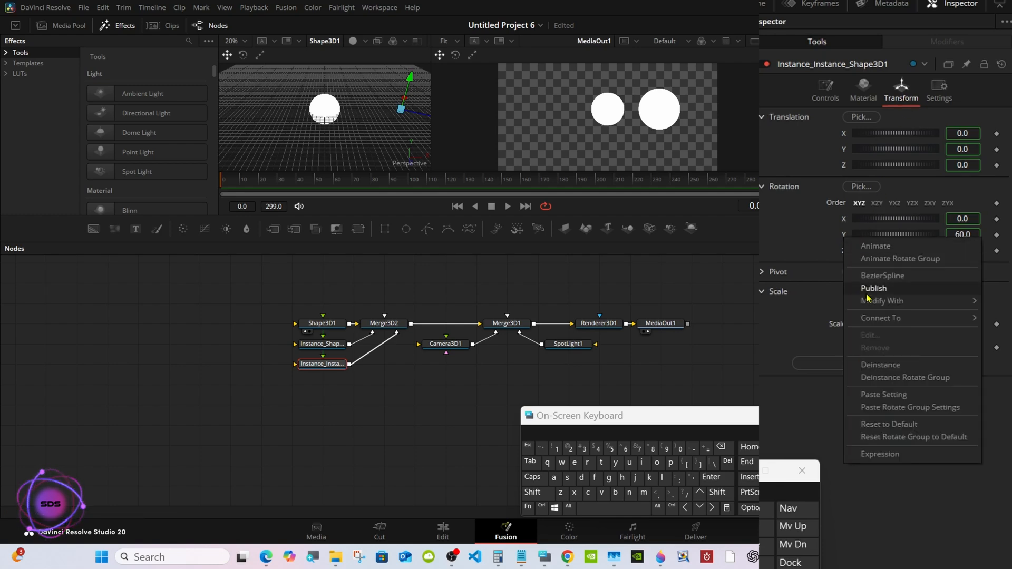
{"action": "left_click", "coordinate": [880, 365]}
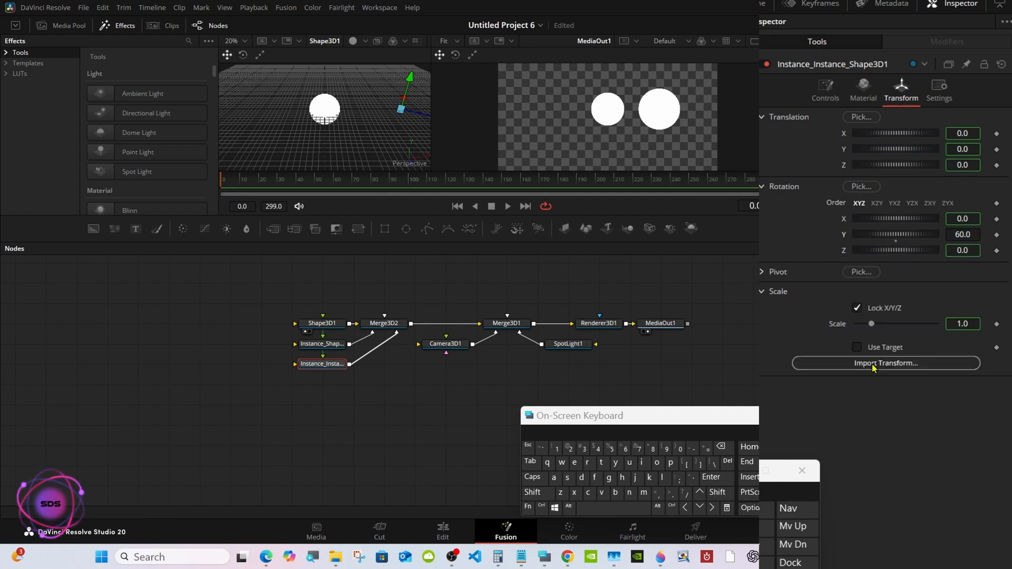
Set the Y rotation of Instance_Instance_Shape3D1 to 120.
{"action": "left_click", "coordinate": [970, 234]}
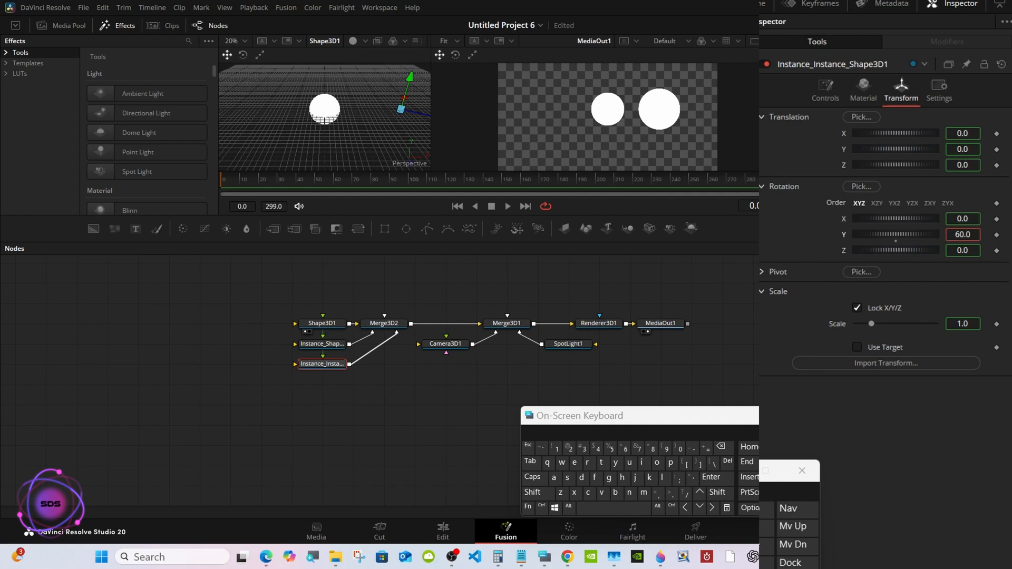
{"action": "left_click", "coordinate": [721, 447]}
{"action": "left_click", "coordinate": [556, 449]}
{"action": "left_click", "coordinate": [570, 449]}
{"action": "left_click", "coordinate": [680, 449]}
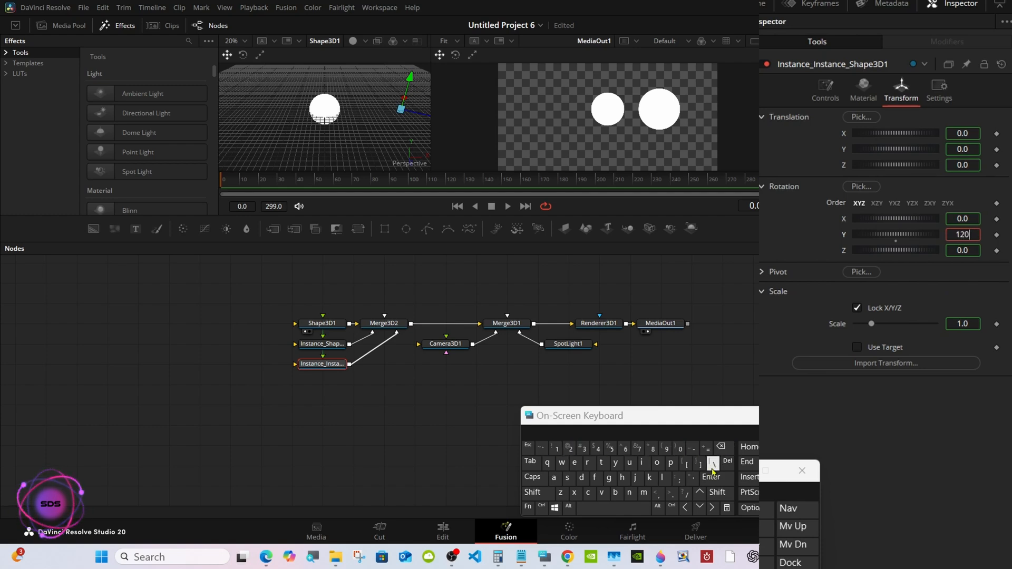
{"action": "left_click", "coordinate": [712, 476]}
{"action": "left_click", "coordinate": [389, 376]}
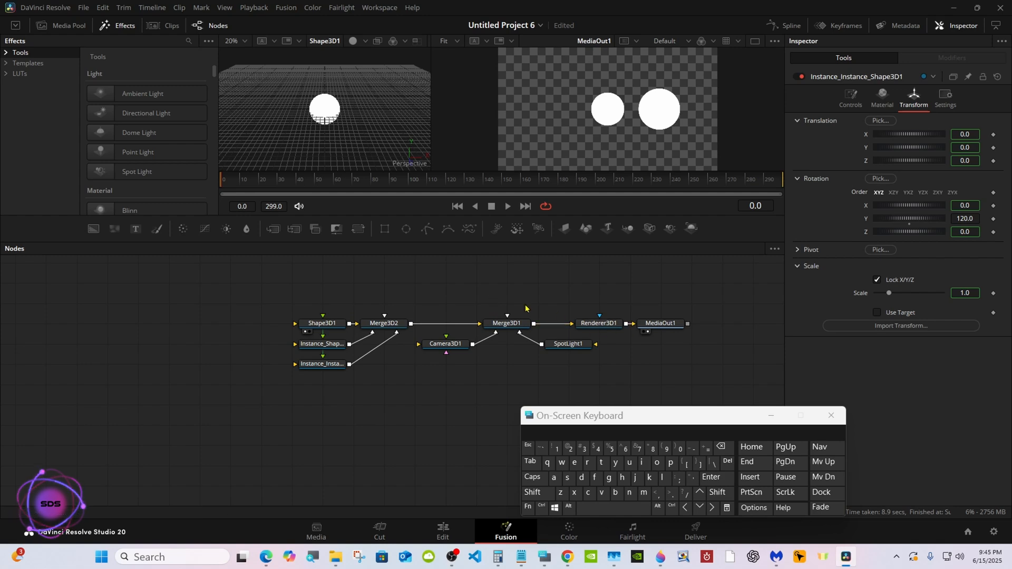
Move Merge3D1, Renderer3D1, MediaOut1, SpotLight1 and Camera3D1 further along the flow to make room after Merge3D2.
{"action": "left_click_drag", "start_coordinate": [526, 309], "coordinate": [671, 356]}
{"action": "left_click_drag", "start_coordinate": [595, 326], "coordinate": [625, 326]}
{"action": "left_click_drag", "start_coordinate": [541, 321], "coordinate": [572, 322]}
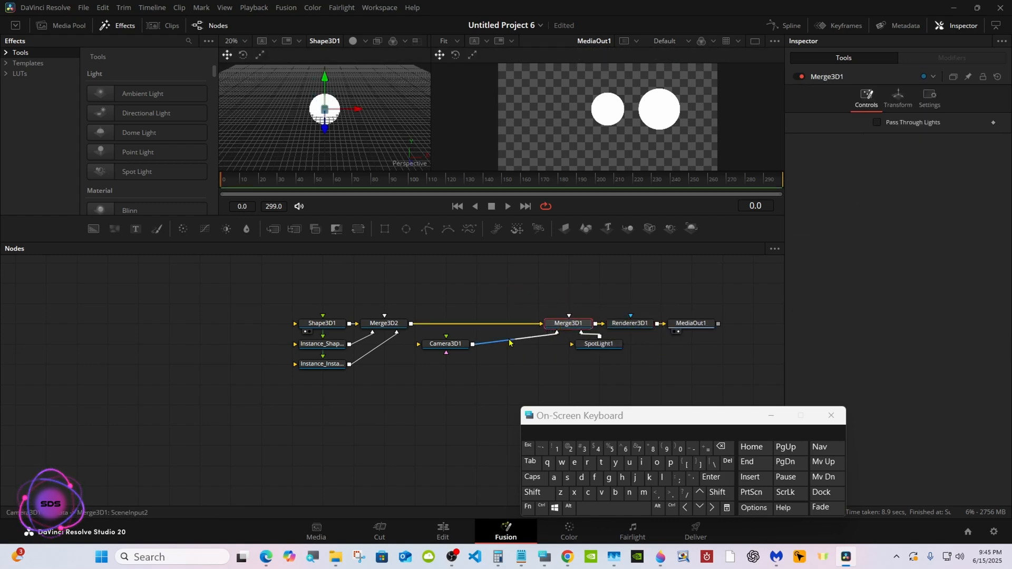
{"action": "left_click_drag", "start_coordinate": [445, 344], "coordinate": [537, 344]}
Insert a Transform 3D node between Merge3D2 and Merge3D1.
{"action": "left_click", "coordinate": [402, 327]}
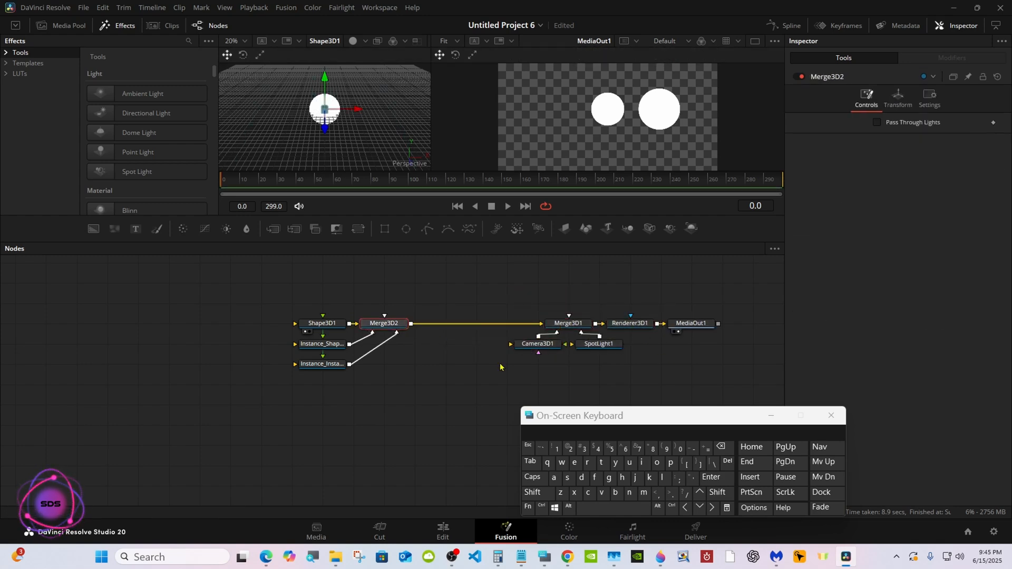
{"action": "left_click", "coordinate": [533, 492]}
{"action": "left_click", "coordinate": [613, 507]}
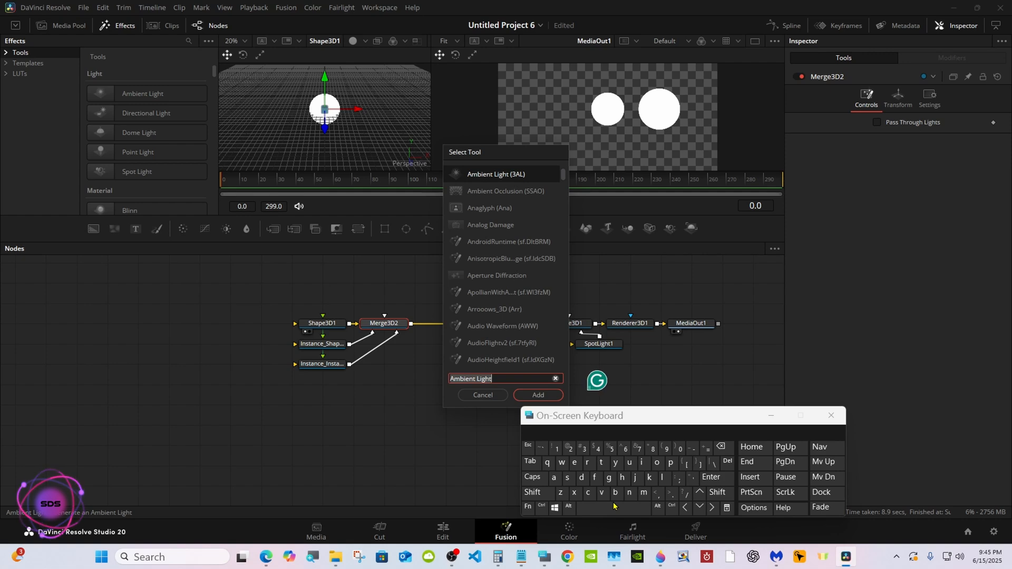
{"action": "left_click", "coordinate": [600, 462]}
{"action": "left_click", "coordinate": [587, 462]}
{"action": "left_click", "coordinate": [554, 477]}
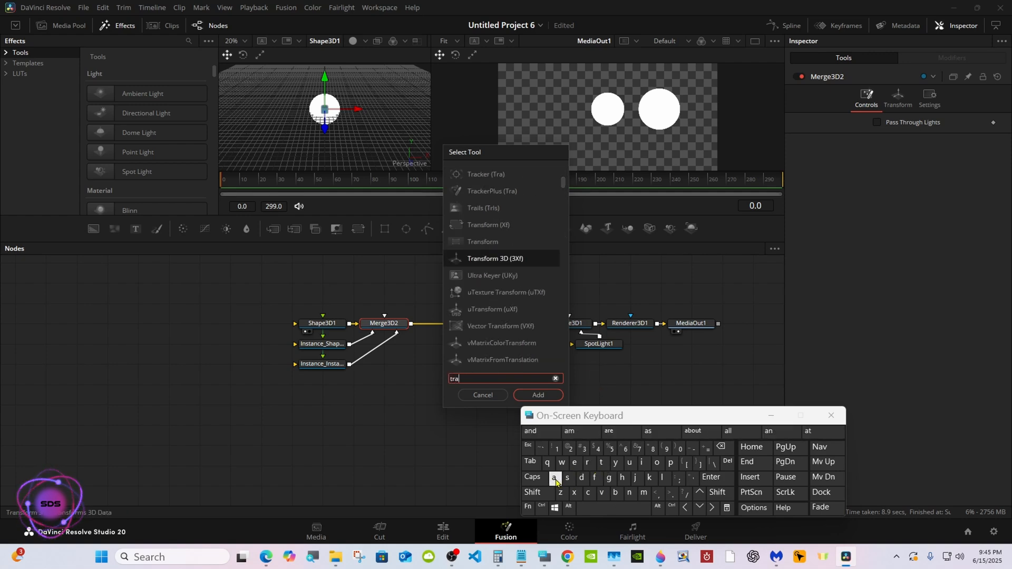
{"action": "left_click", "coordinate": [494, 258]}
{"action": "left_click", "coordinate": [537, 395]}
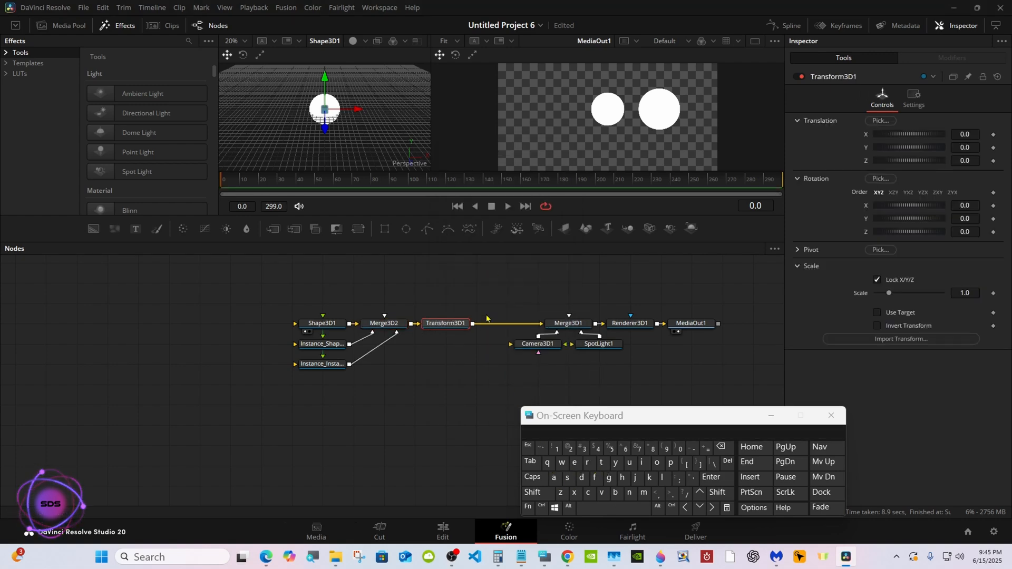
Try a Y rotation of about 39 on Transform3D1 and reset it to the default.
{"action": "left_click_drag", "start_coordinate": [898, 224], "coordinate": [907, 223]}
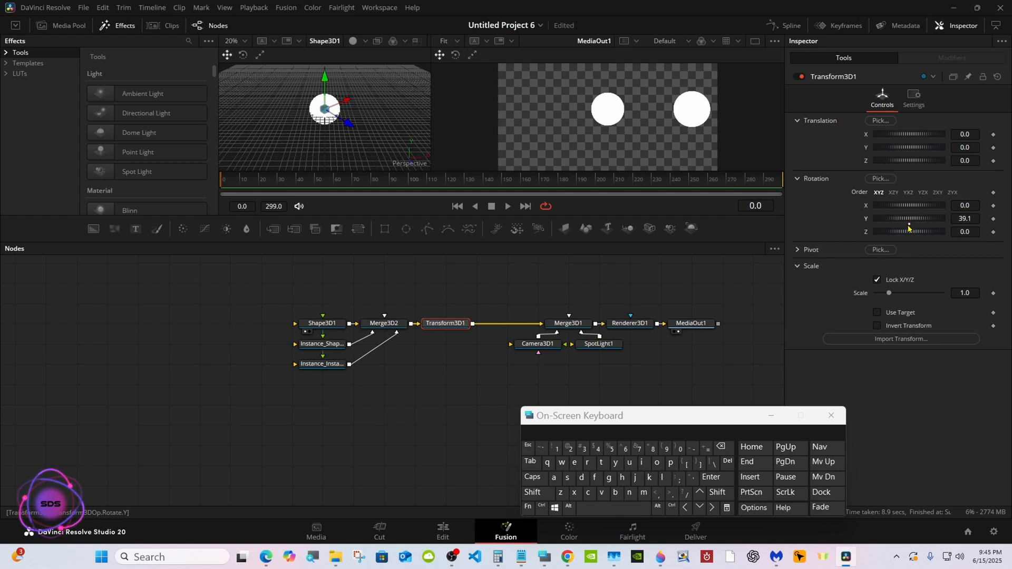
{"action": "left_click", "coordinate": [908, 226]}
Set the X pivot of Transform3D1 to 5 and test its Y rotation.
{"action": "left_click", "coordinate": [798, 249]}
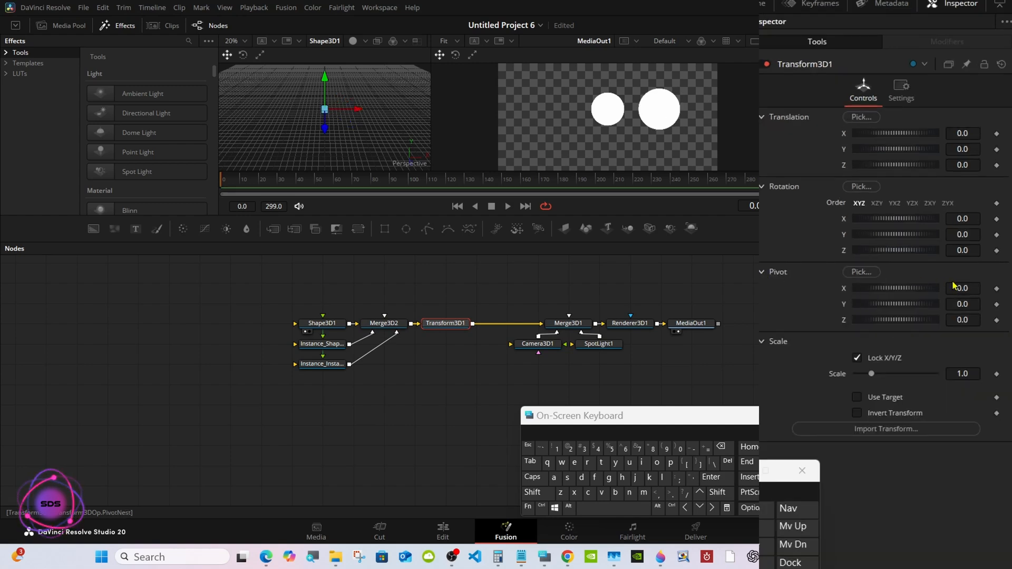
{"action": "left_click", "coordinate": [968, 288]}
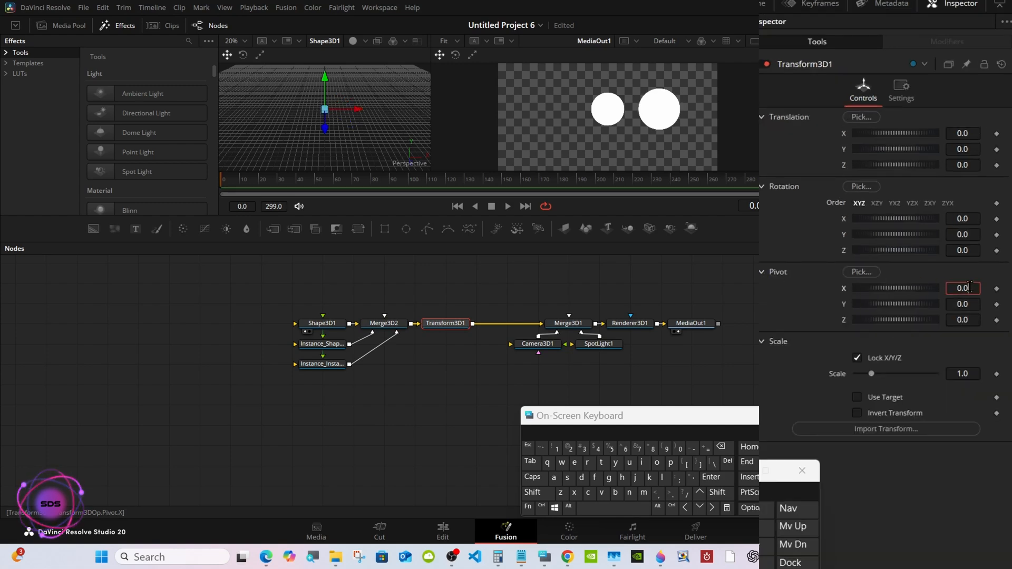
{"action": "left_click", "coordinate": [721, 447]}
{"action": "left_click", "coordinate": [720, 447]}
{"action": "left_click", "coordinate": [721, 447]}
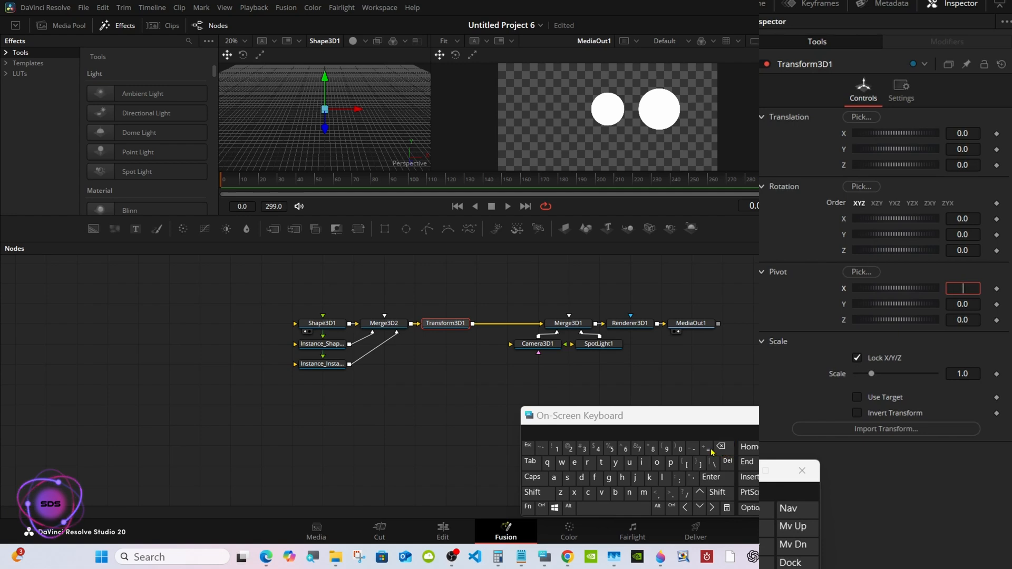
{"action": "left_click", "coordinate": [611, 449]}
{"action": "left_click", "coordinate": [710, 477]}
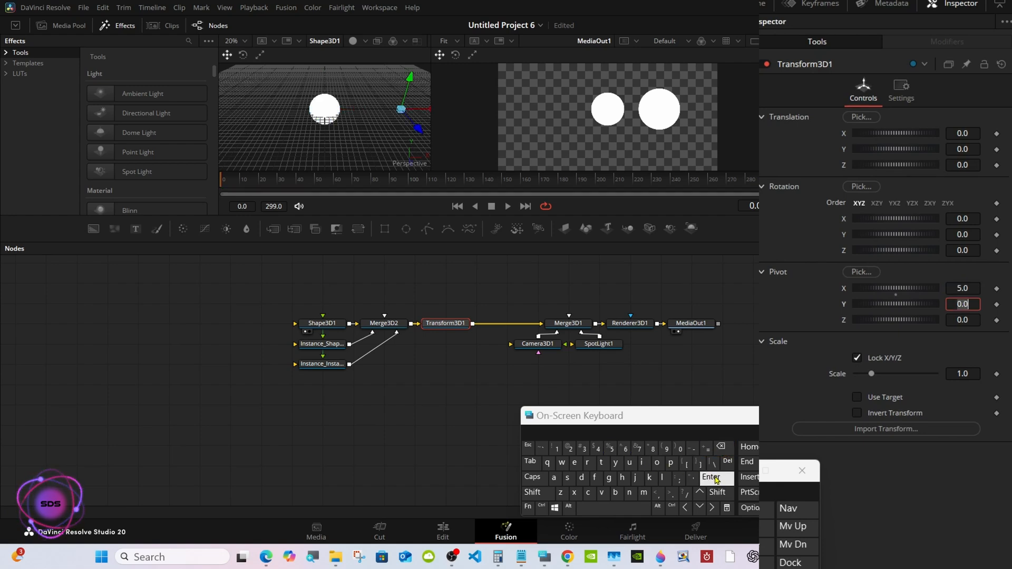
{"action": "left_click", "coordinate": [779, 273]}
{"action": "mouse_move", "coordinate": [903, 219]}
{"action": "left_mouse_down"}
{"action": "mouse_move", "coordinate": [884, 218]}
{"action": "mouse_move", "coordinate": [910, 229]}
{"action": "left_mouse_up"}
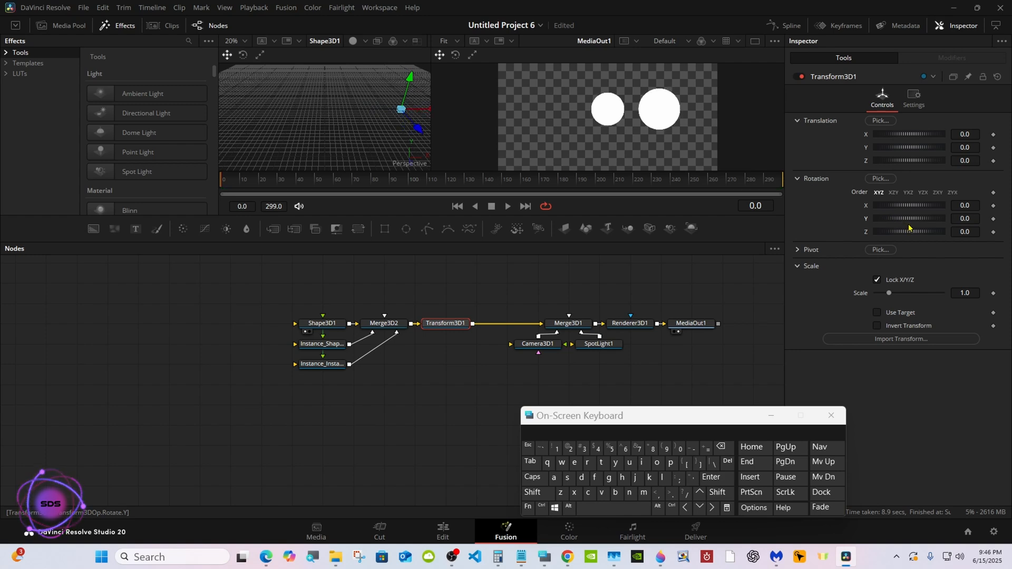
Copy Instance_Instance_Shape3D1, paste it as an instance below and connect the new node to Merge3D2.
{"action": "right_click", "coordinate": [330, 364]}
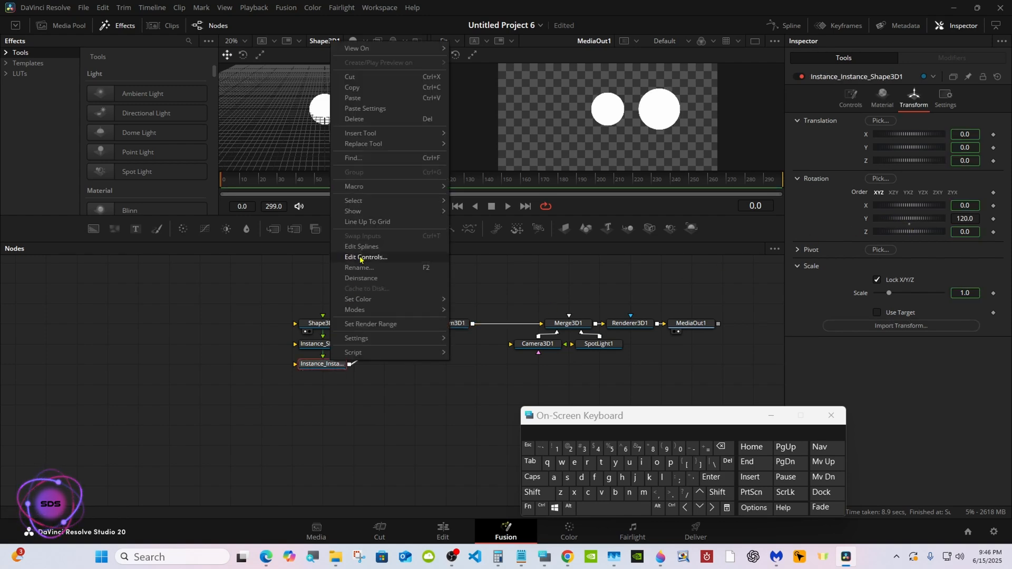
{"action": "left_click", "coordinate": [366, 92]}
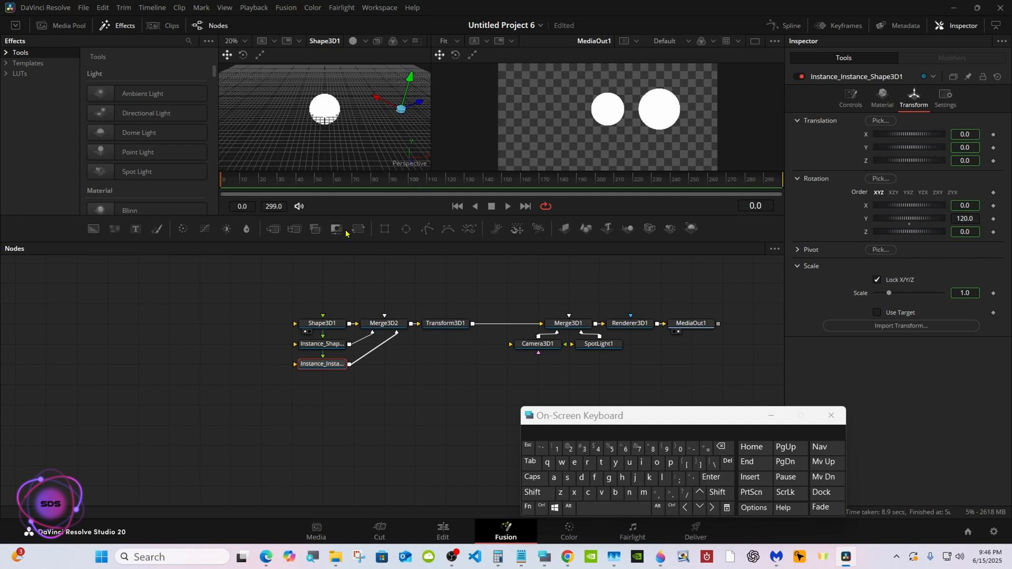
{"action": "right_click", "coordinate": [322, 387]}
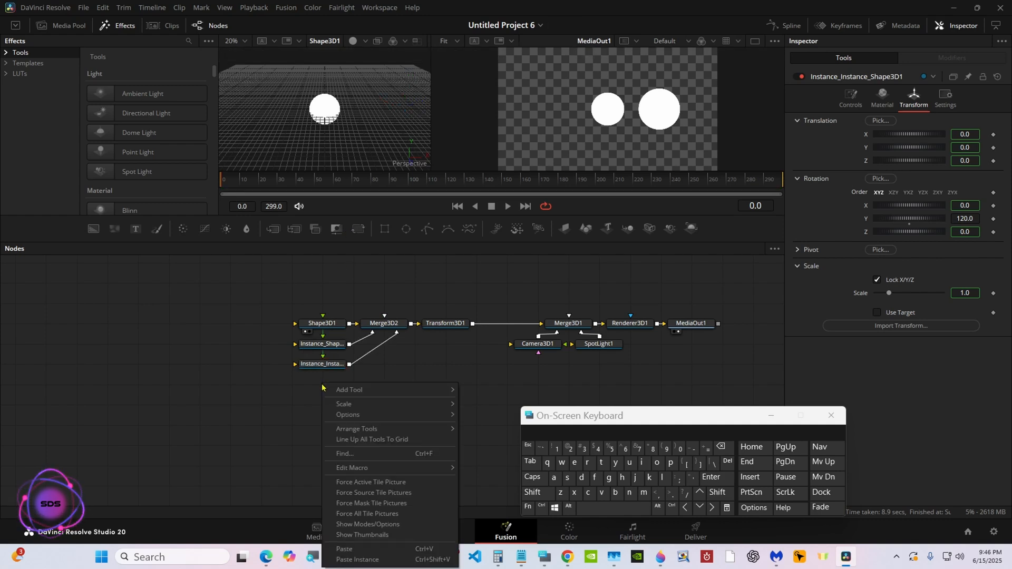
{"action": "left_click", "coordinate": [357, 559]}
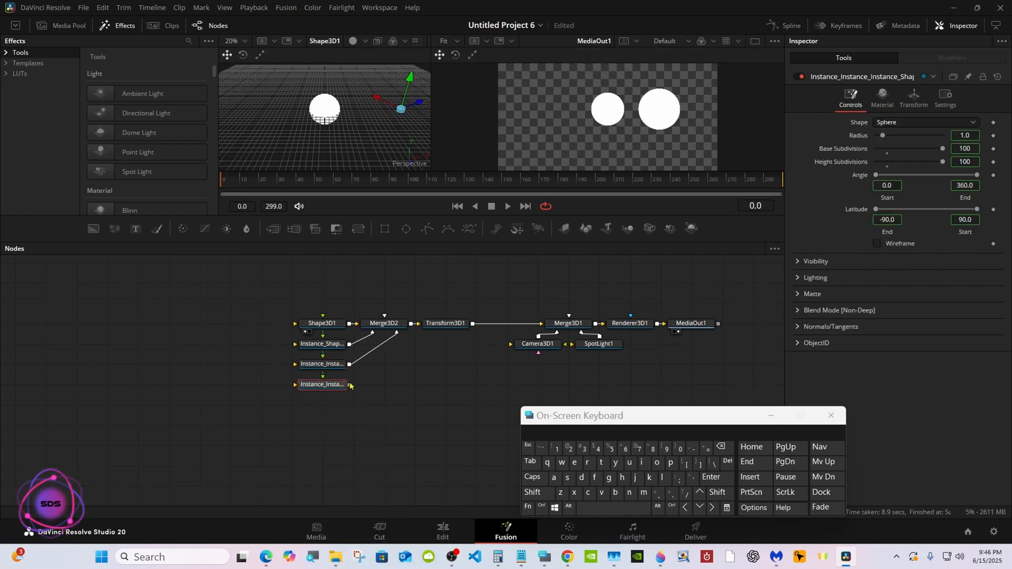
{"action": "left_click_drag", "start_coordinate": [350, 385], "coordinate": [391, 329]}
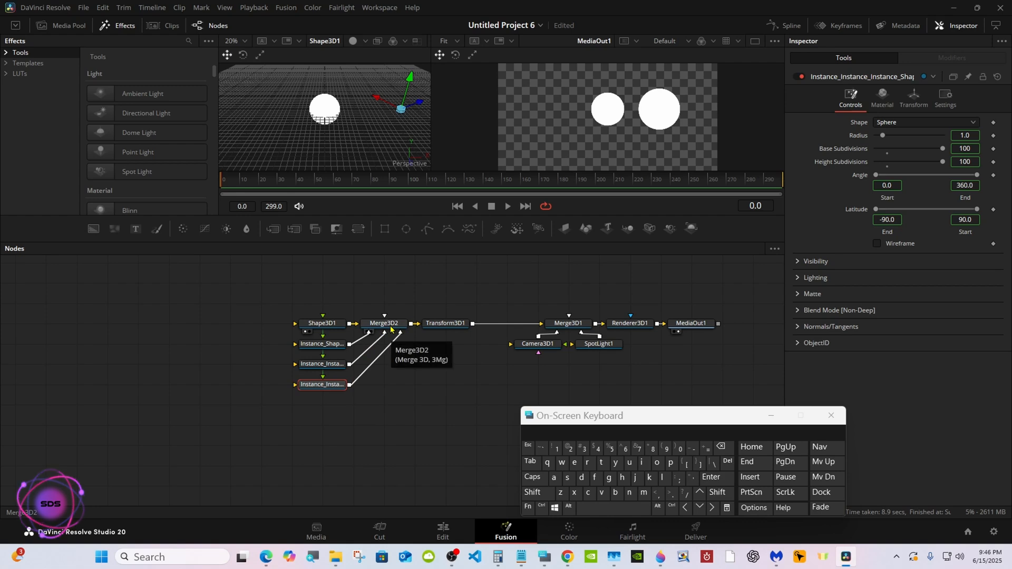
Deinstance the Y rotation of the third Shape3D1 instance.
{"action": "left_click", "coordinate": [894, 94]}
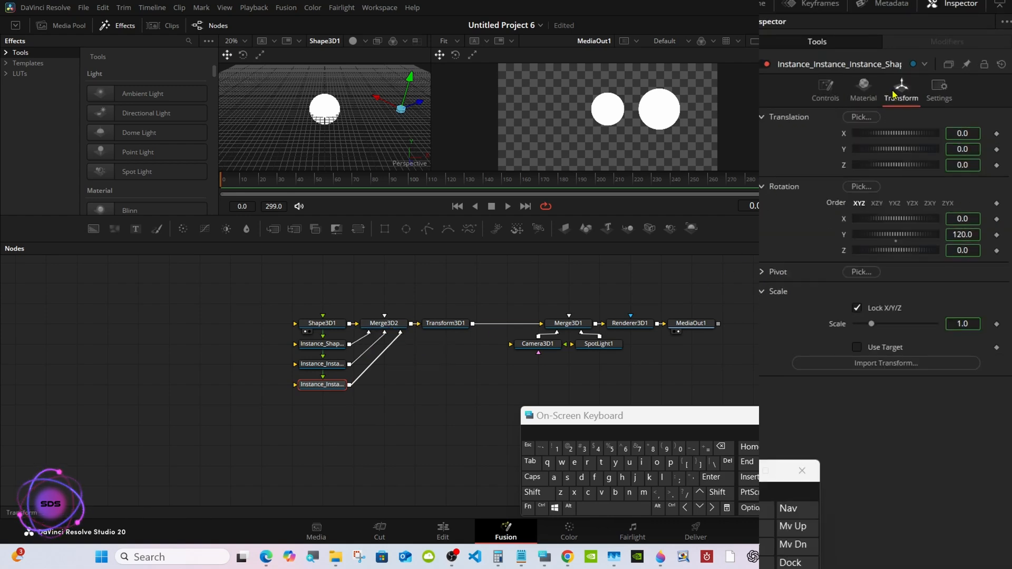
{"action": "right_click", "coordinate": [847, 242]}
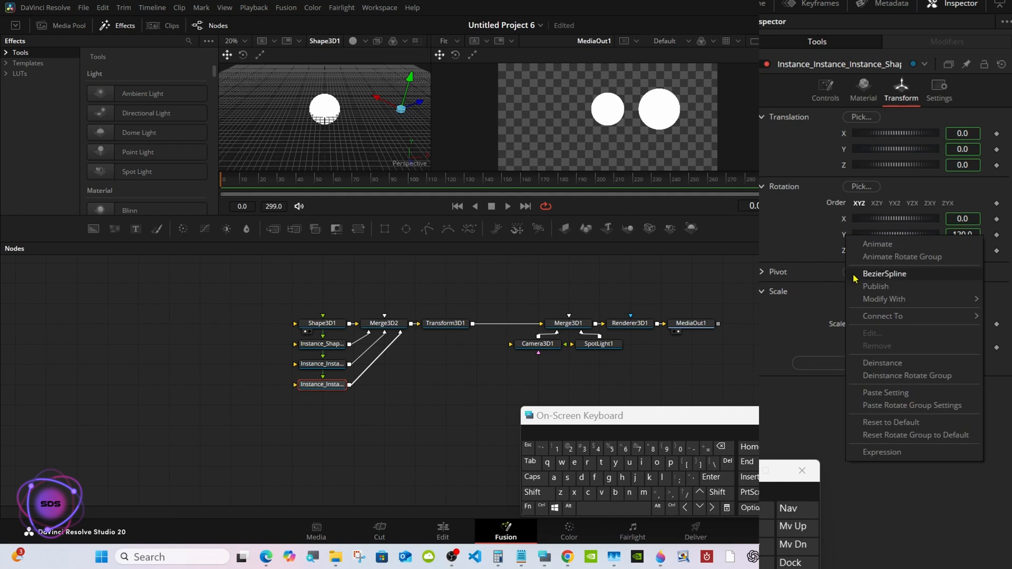
{"action": "left_click", "coordinate": [882, 363]}
Set the Y rotation of the third Shape3D1 instance to 180.
{"action": "left_click", "coordinate": [973, 233]}
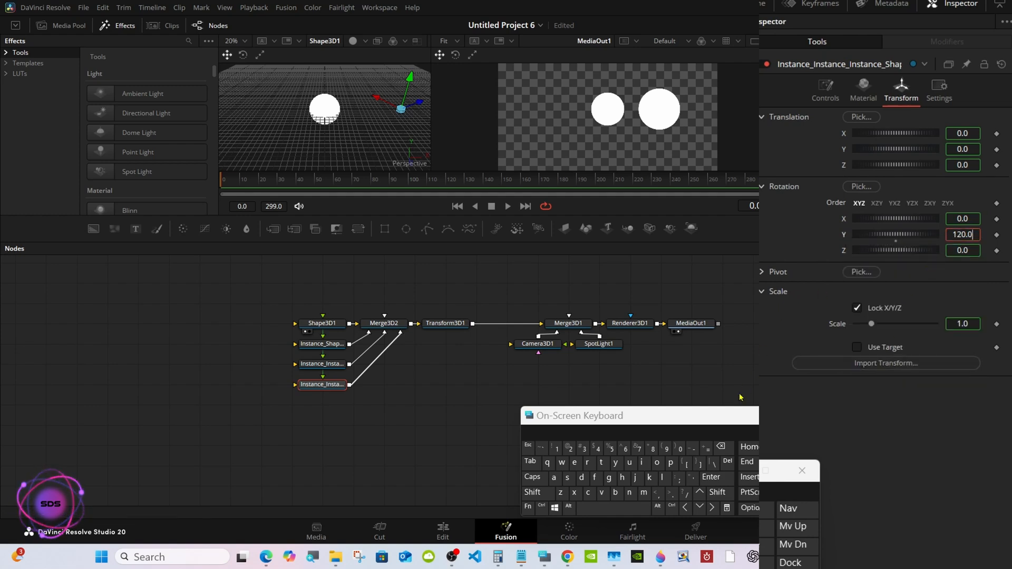
{"action": "left_click", "coordinate": [721, 447]}
{"action": "left_click", "coordinate": [720, 446]}
{"action": "left_click", "coordinate": [720, 446]}
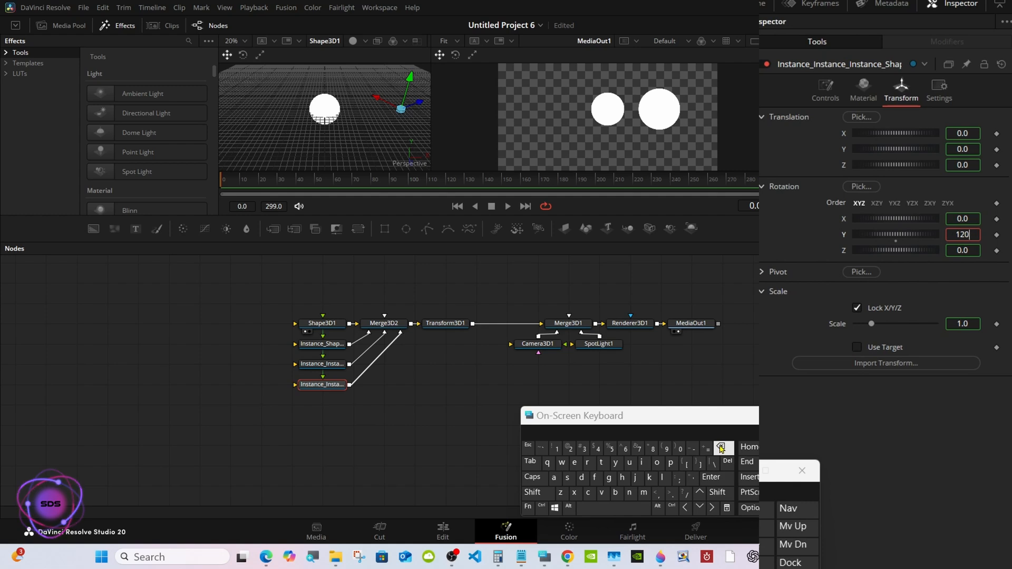
{"action": "left_click", "coordinate": [720, 447]}
{"action": "left_click", "coordinate": [652, 449]}
{"action": "left_click", "coordinate": [680, 449]}
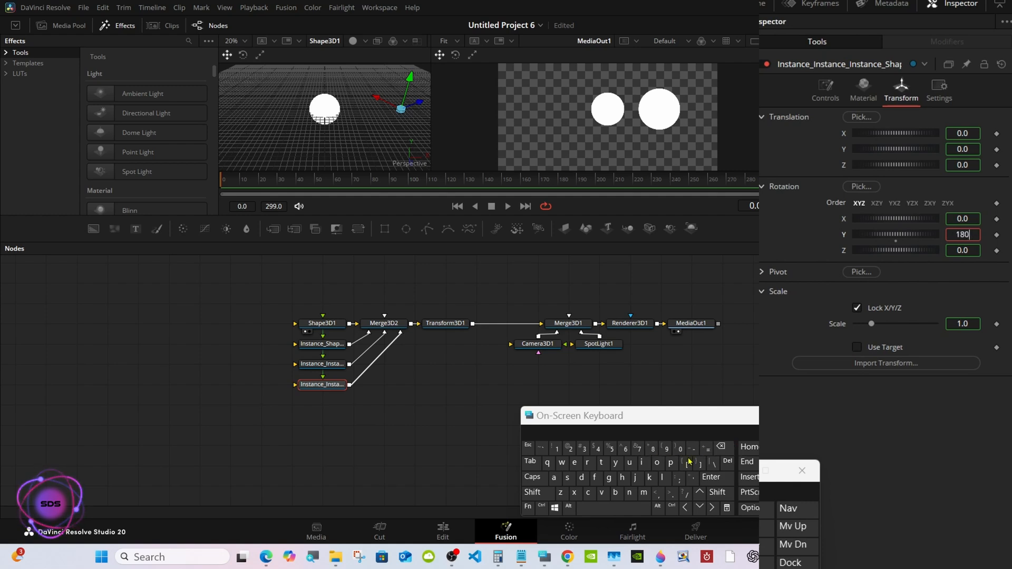
{"action": "left_click", "coordinate": [711, 476]}
Copy the third Shape3D1 instance, paste a fourth instance below it and connect it to Merge3D2.
{"action": "right_click", "coordinate": [341, 385]}
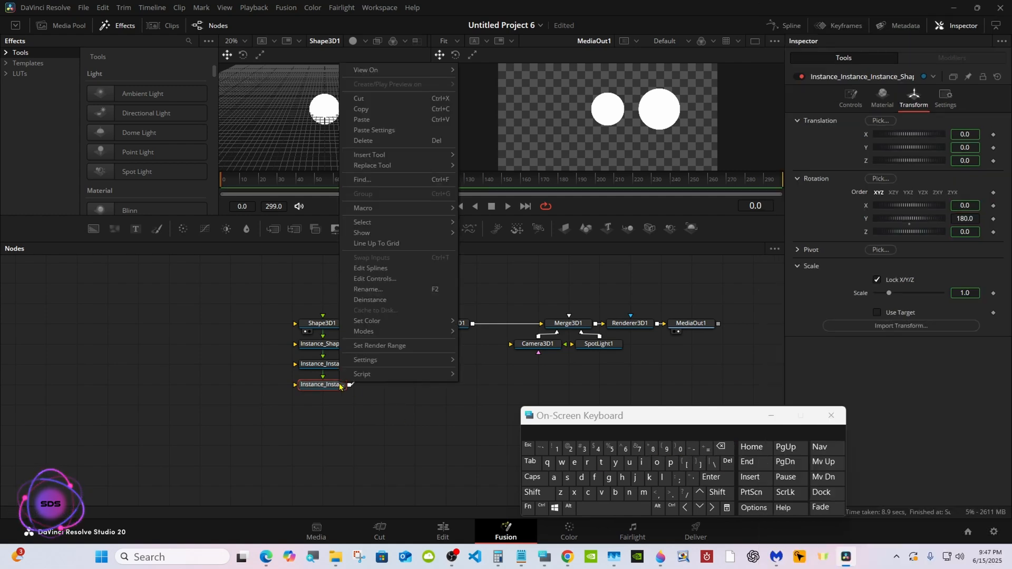
{"action": "left_click", "coordinate": [364, 109]}
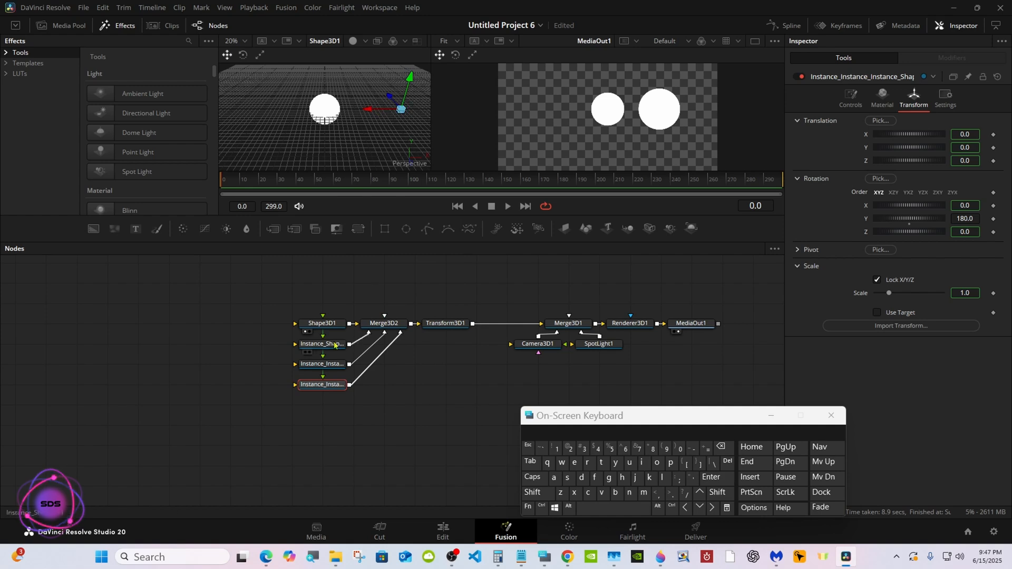
{"action": "right_click", "coordinate": [321, 409]}
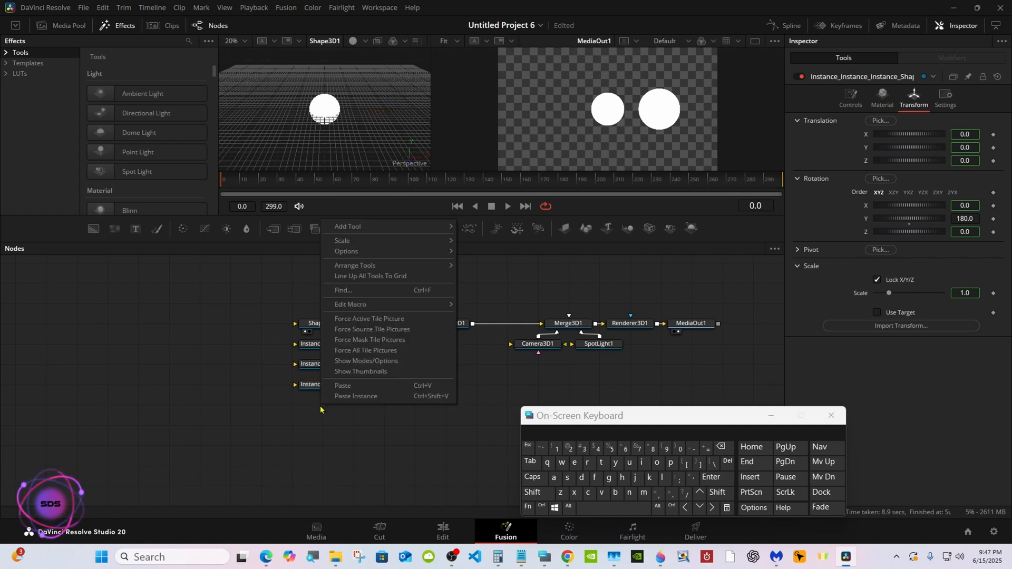
{"action": "left_click", "coordinate": [356, 395]}
{"action": "left_click_drag", "start_coordinate": [349, 404], "coordinate": [401, 327]}
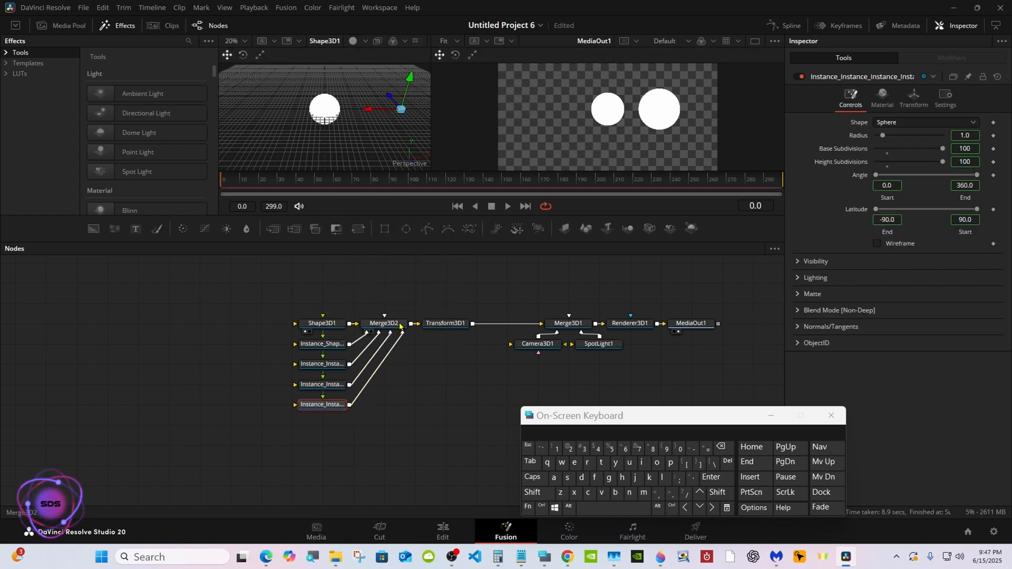
Deinstance the Y rotation of the fourth Shape3D1 instance.
{"action": "left_click", "coordinate": [914, 96]}
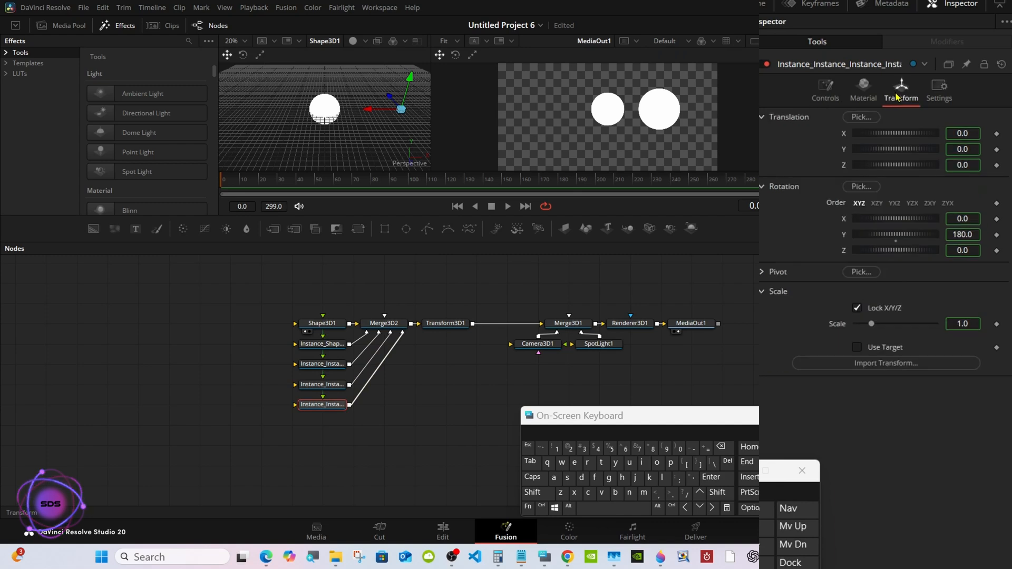
{"action": "right_click", "coordinate": [845, 239]}
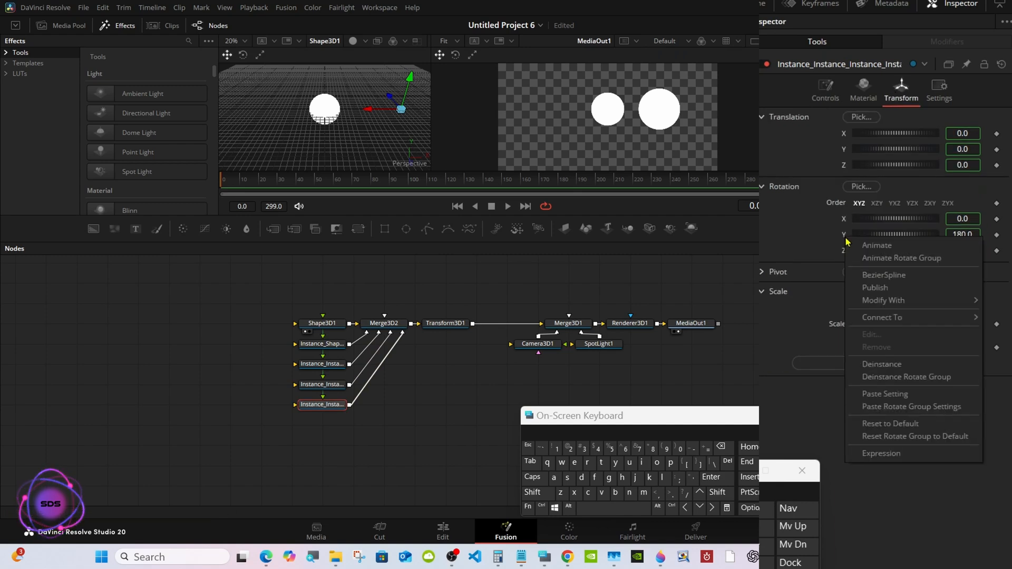
{"action": "left_click", "coordinate": [873, 364]}
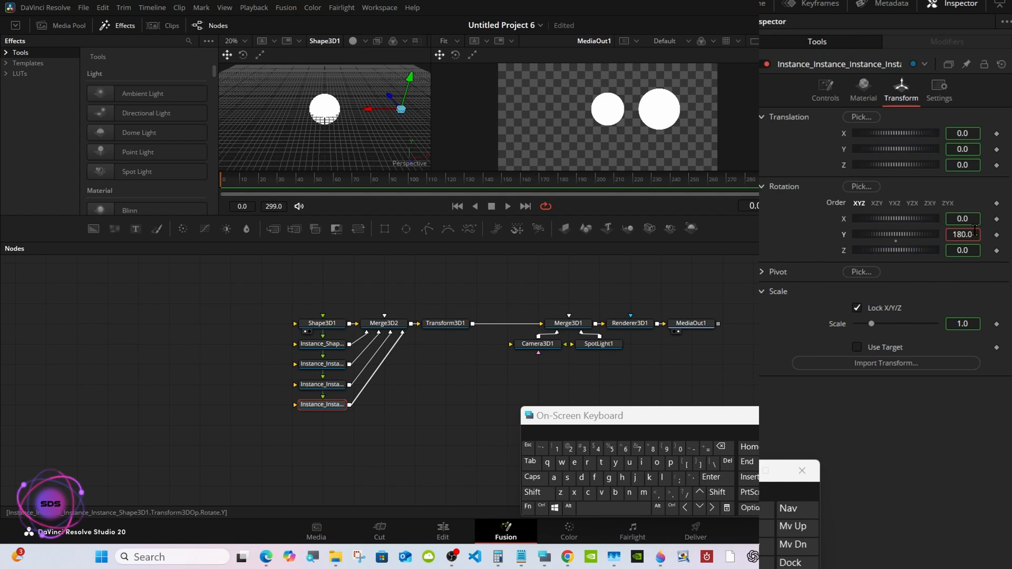
Set the Y rotation of the fourth Shape3D1 instance to 240.
{"action": "key", "text": "BackSpace"}
{"action": "key", "text": "BackSpace"}
{"action": "key", "text": "BackSpace"}
{"action": "key", "text": "BackSpace"}
{"action": "key", "text": "BackSpace"}
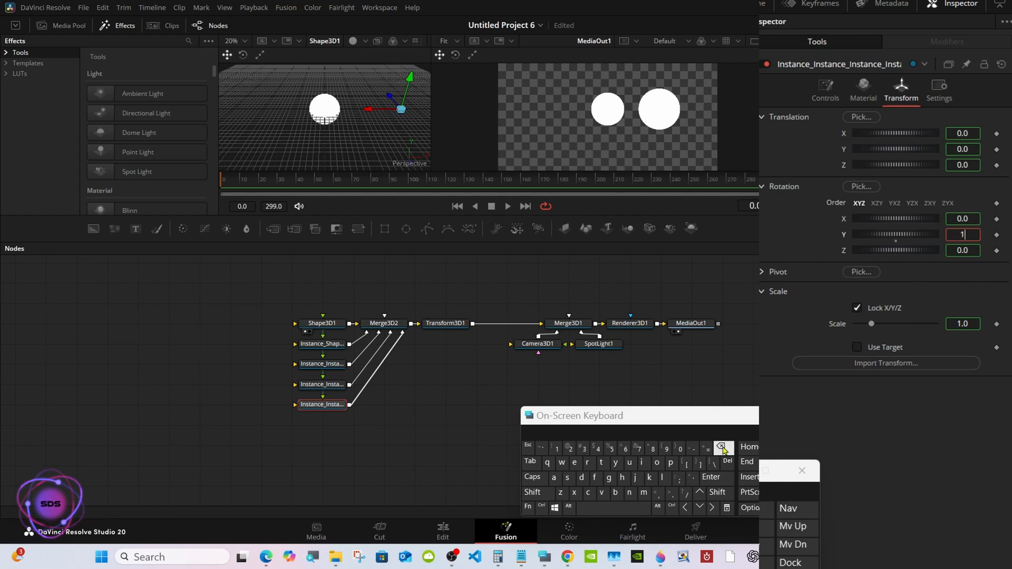
{"action": "type", "text": "240"}
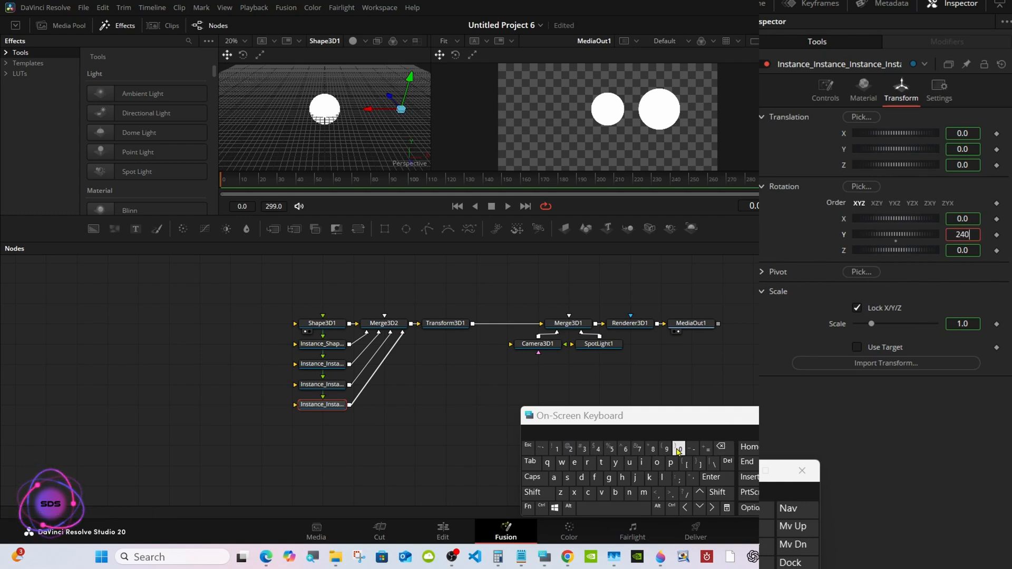
{"action": "left_click", "coordinate": [711, 477]}
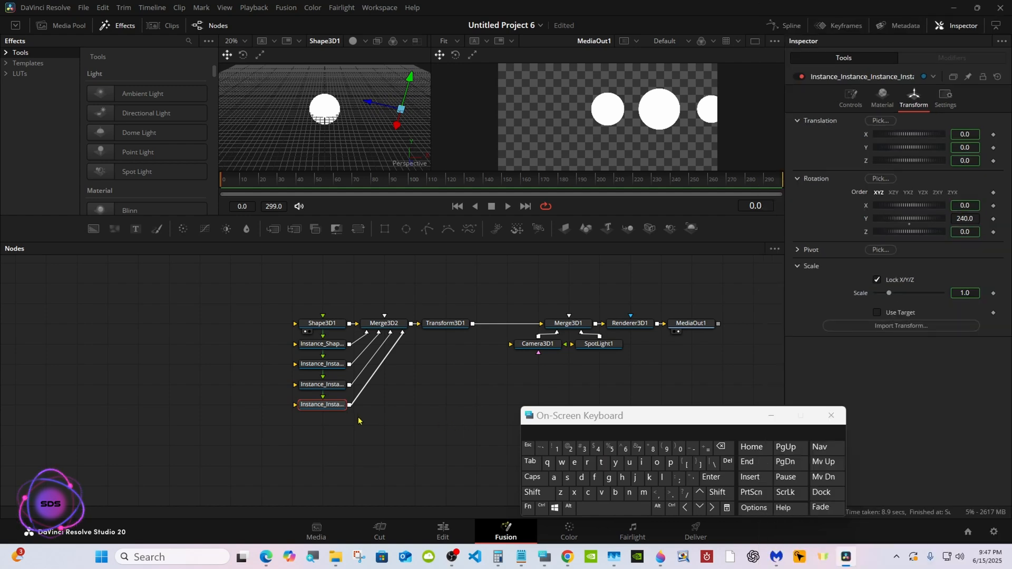
Copy the fourth Shape3D1 instance, paste a fifth instance below it and connect it to Merge3D2.
{"action": "right_click", "coordinate": [337, 410]}
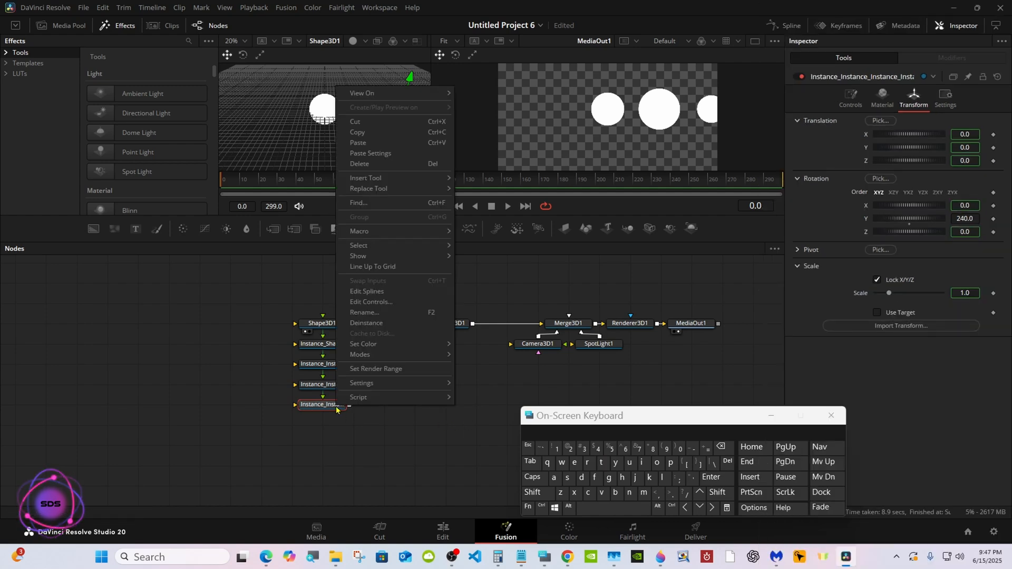
{"action": "left_click", "coordinate": [367, 135]}
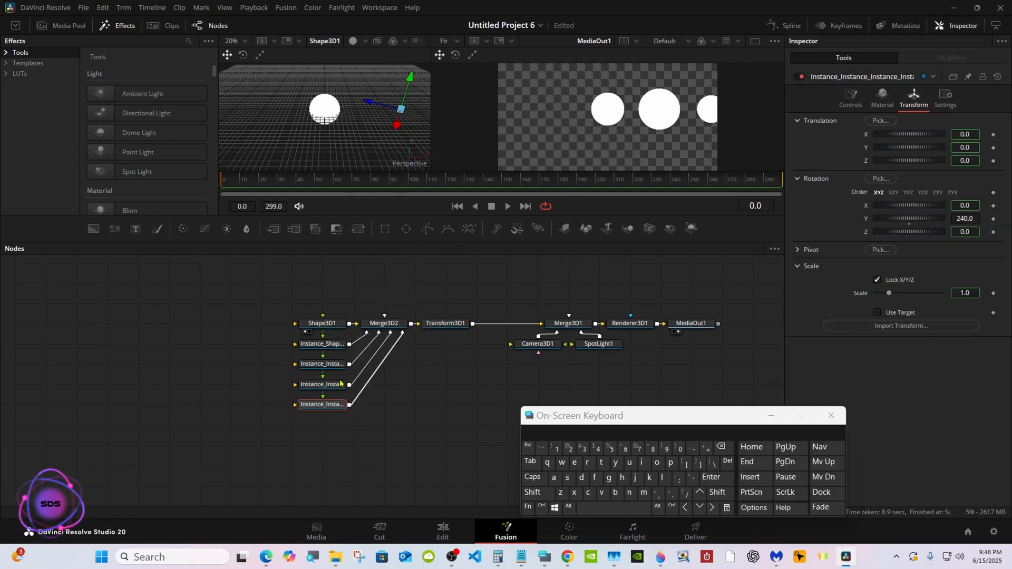
{"action": "right_click", "coordinate": [328, 429]}
{"action": "left_click", "coordinate": [363, 419]}
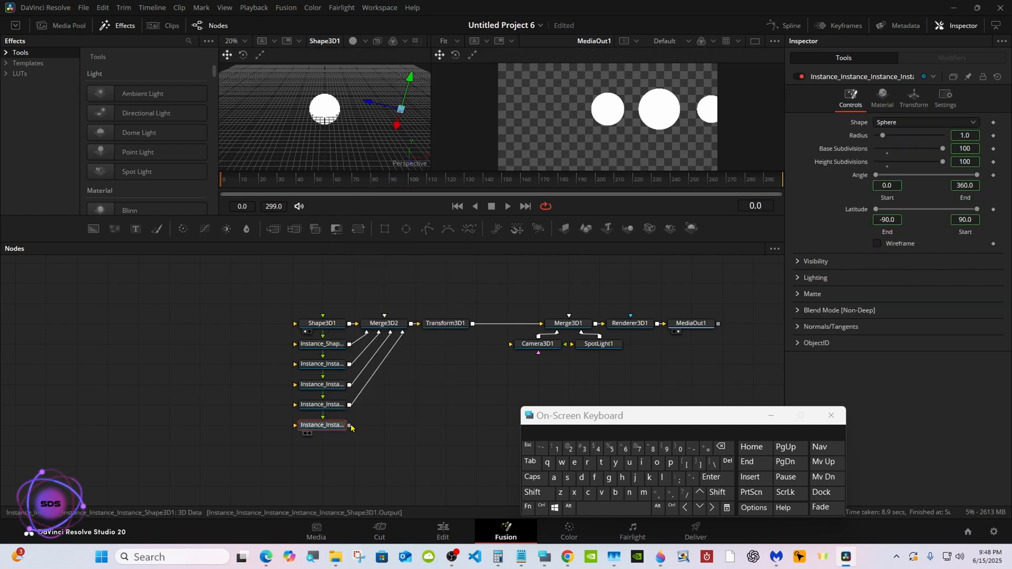
{"action": "left_click_drag", "start_coordinate": [399, 354], "coordinate": [404, 333]}
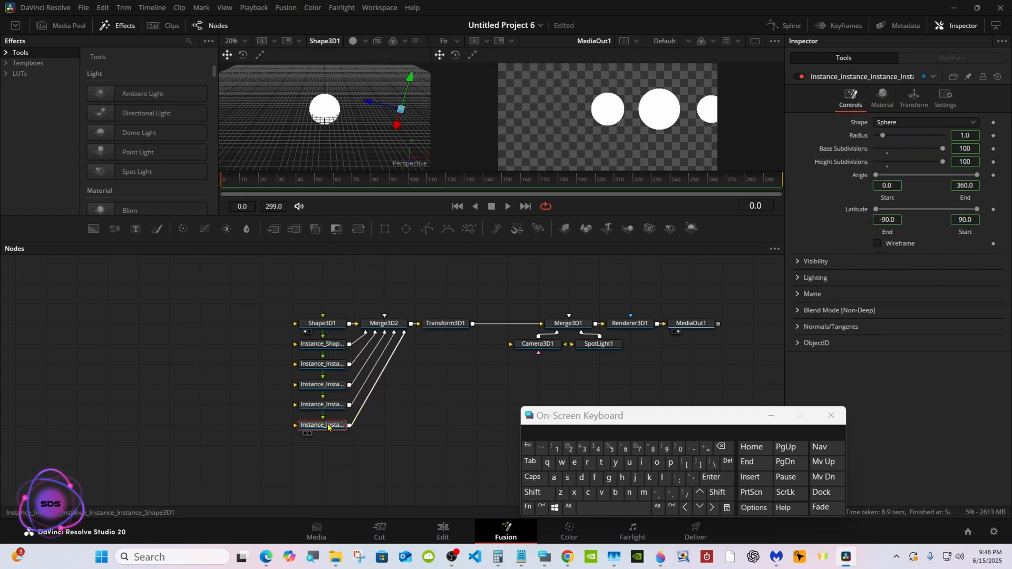
Deinstance the Y rotation of the fifth Shape3D1 instance.
{"action": "left_click", "coordinate": [898, 97]}
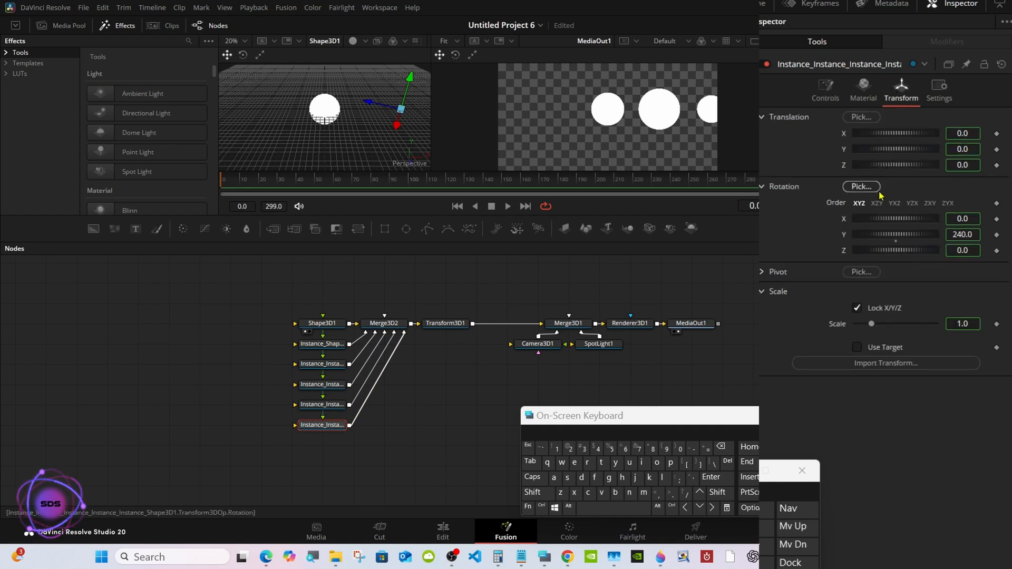
{"action": "right_click", "coordinate": [843, 242]}
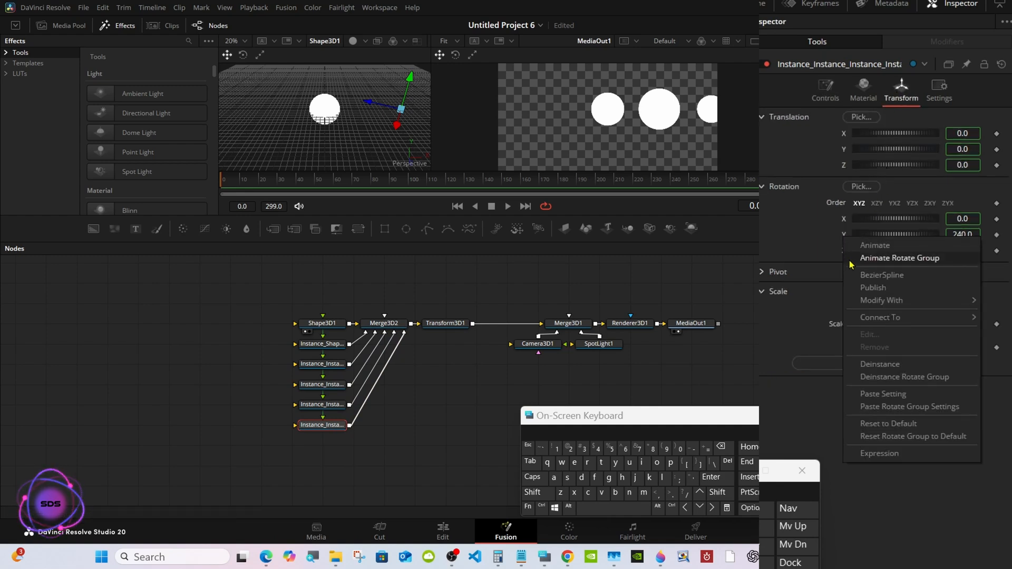
{"action": "left_click", "coordinate": [870, 365]}
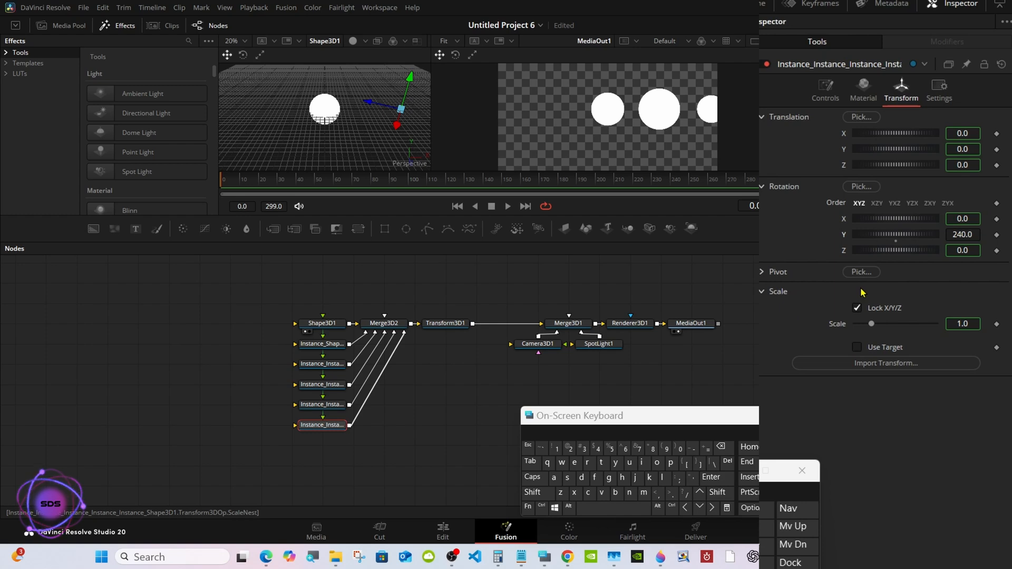
Set the Y rotation of the fifth Shape3D1 instance to 300.
{"action": "left_click", "coordinate": [974, 233]}
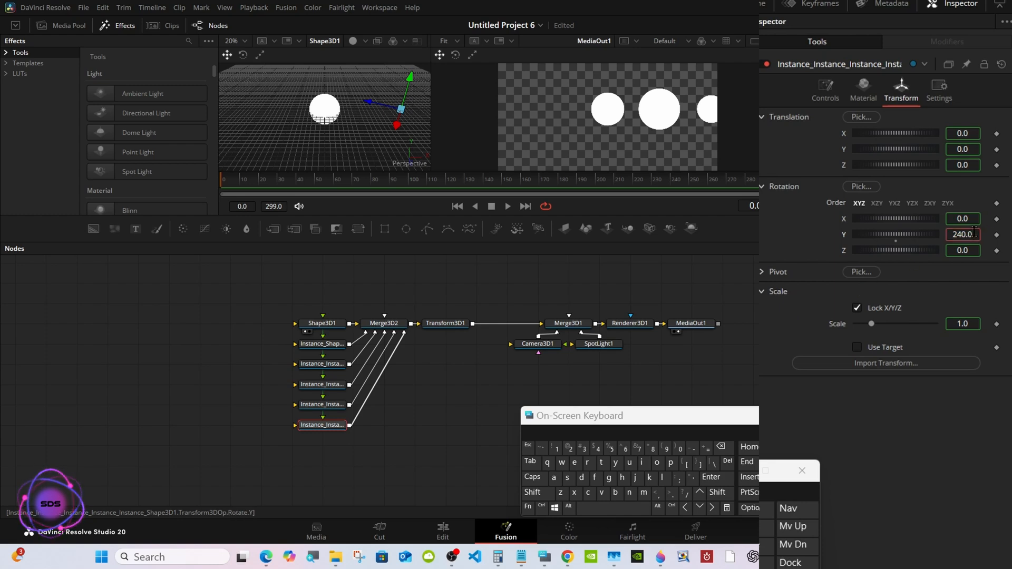
{"action": "left_click", "coordinate": [721, 445]}
{"action": "left_click", "coordinate": [721, 446]}
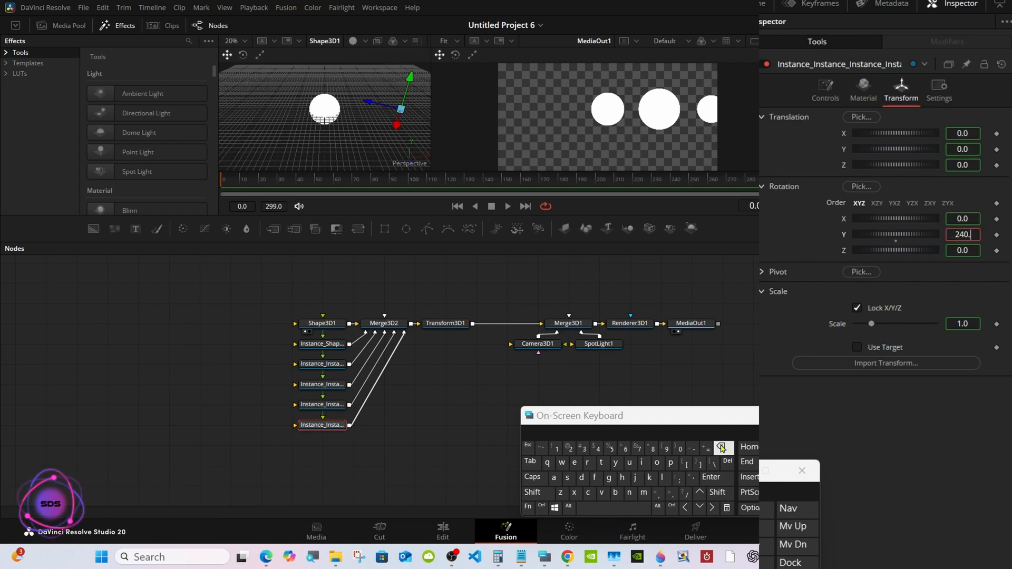
{"action": "left_click", "coordinate": [721, 446]}
{"action": "left_click", "coordinate": [721, 446]}
{"action": "left_click", "coordinate": [721, 446]}
{"action": "left_click", "coordinate": [582, 448]}
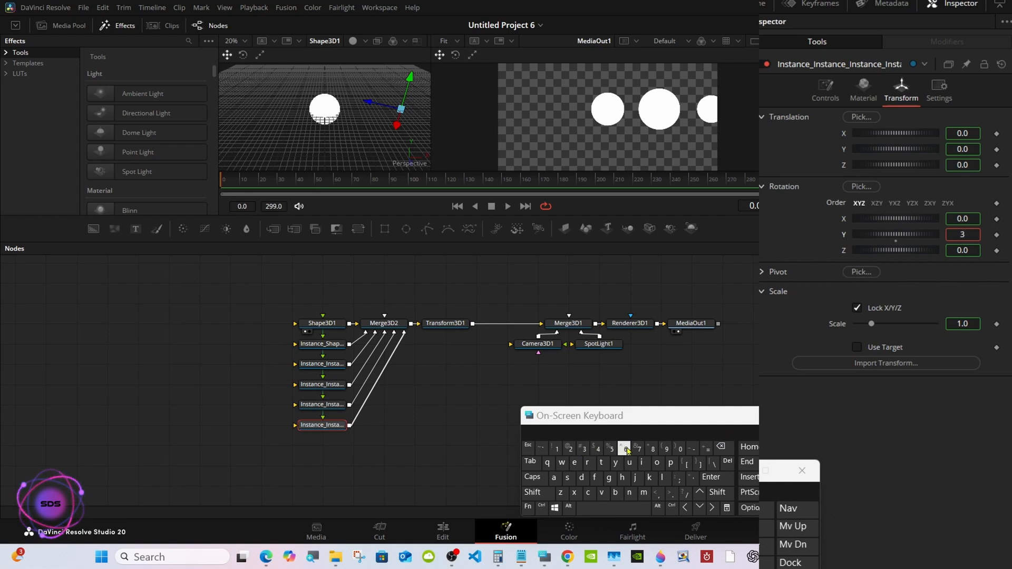
{"action": "left_click", "coordinate": [680, 448]}
{"action": "left_click", "coordinate": [680, 449]}
{"action": "left_click", "coordinate": [711, 476]}
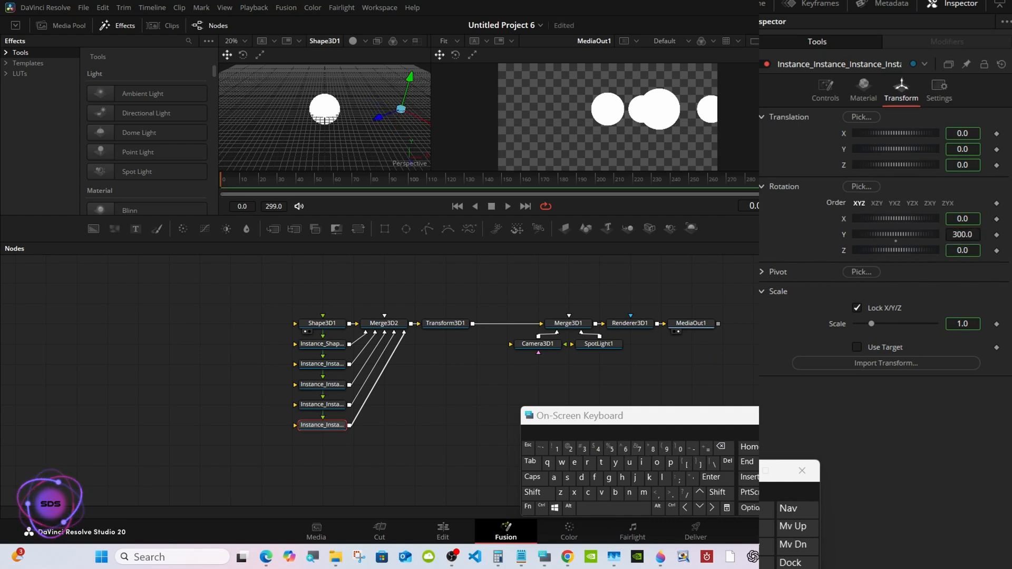
Show Transform3D1 in the perspective viewer and test its Y rotation on the whole ring of spheres.
{"action": "left_click", "coordinate": [455, 325]}
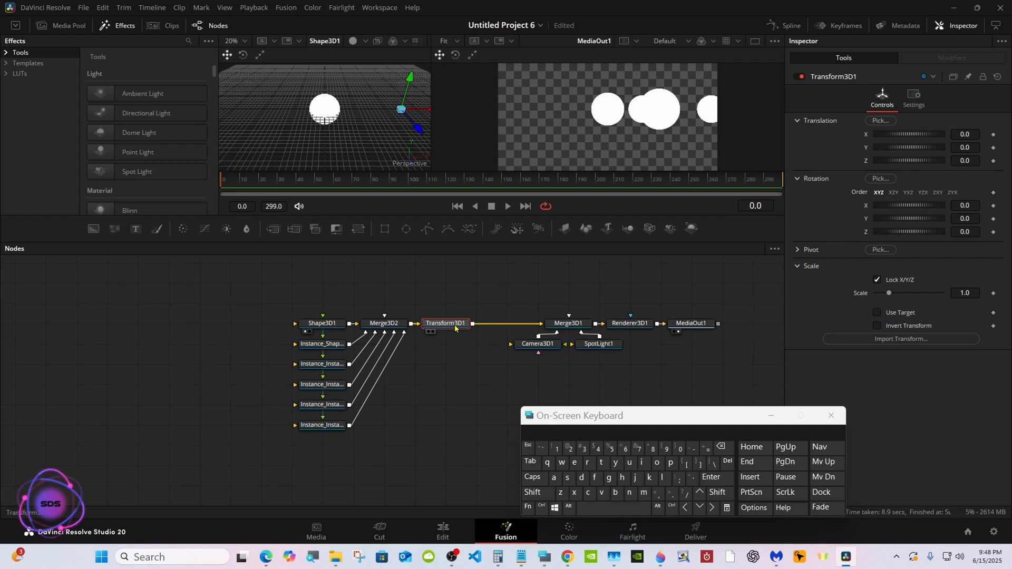
{"action": "left_click_drag", "start_coordinate": [454, 327], "coordinate": [399, 138]}
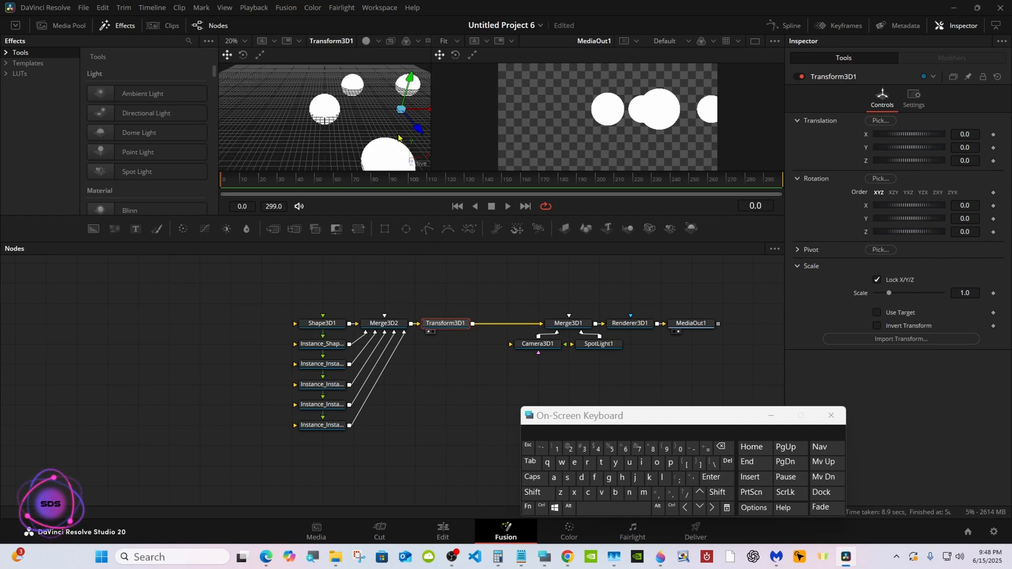
{"action": "left_click_drag", "start_coordinate": [898, 223], "coordinate": [911, 226]}
{"action": "left_click", "coordinate": [910, 224]}
{"action": "left_click_drag", "start_coordinate": [559, 415], "coordinate": [600, 416]}
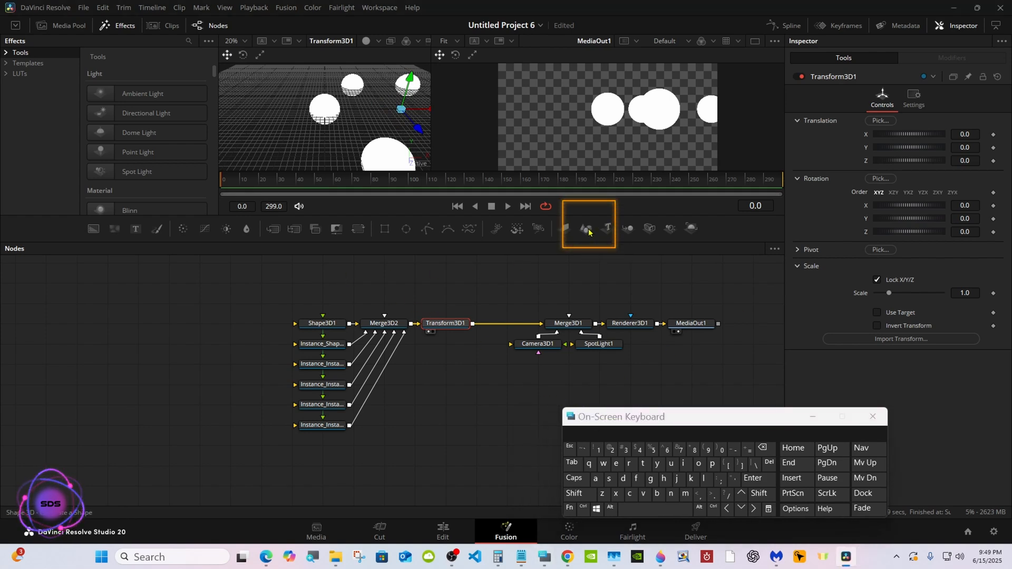
Add a second Shape 3D node merged in between Transform3D1 and Merge3D1, and change its shape to Torus.
{"action": "left_click_drag", "start_coordinate": [589, 232], "coordinate": [506, 323]}
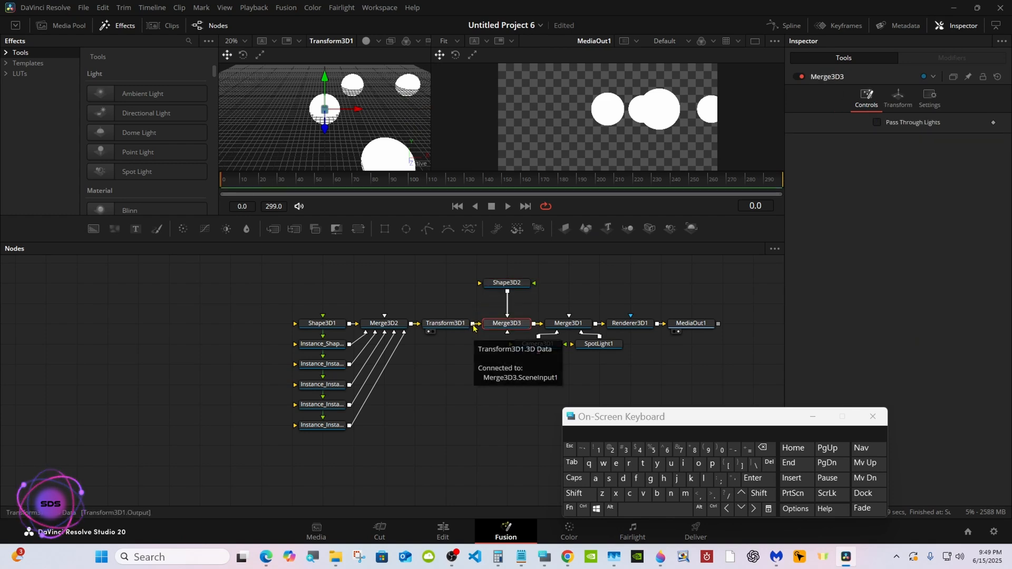
{"action": "left_click", "coordinate": [505, 284]}
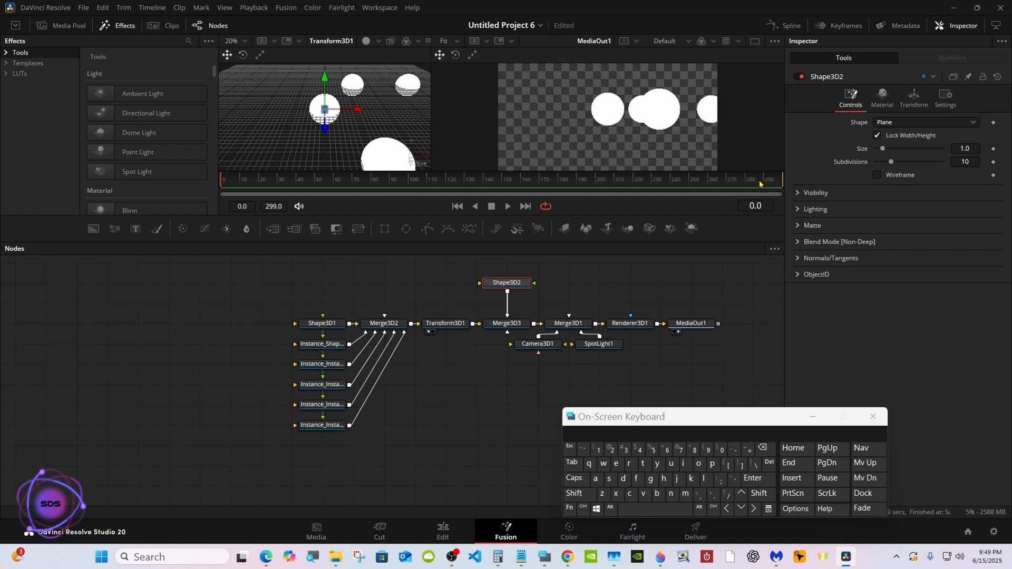
{"action": "left_click", "coordinate": [903, 122]}
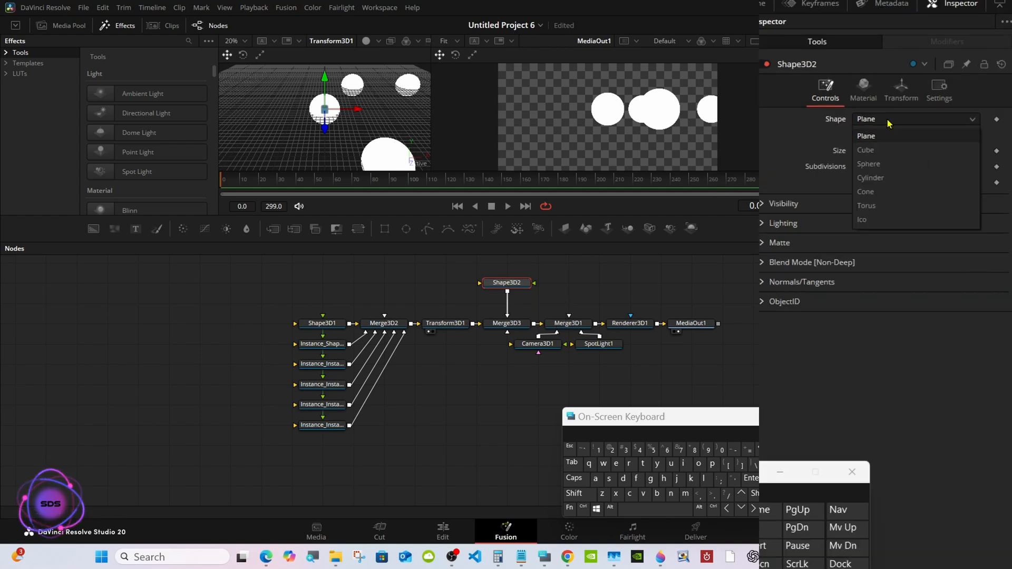
{"action": "left_click", "coordinate": [879, 205]}
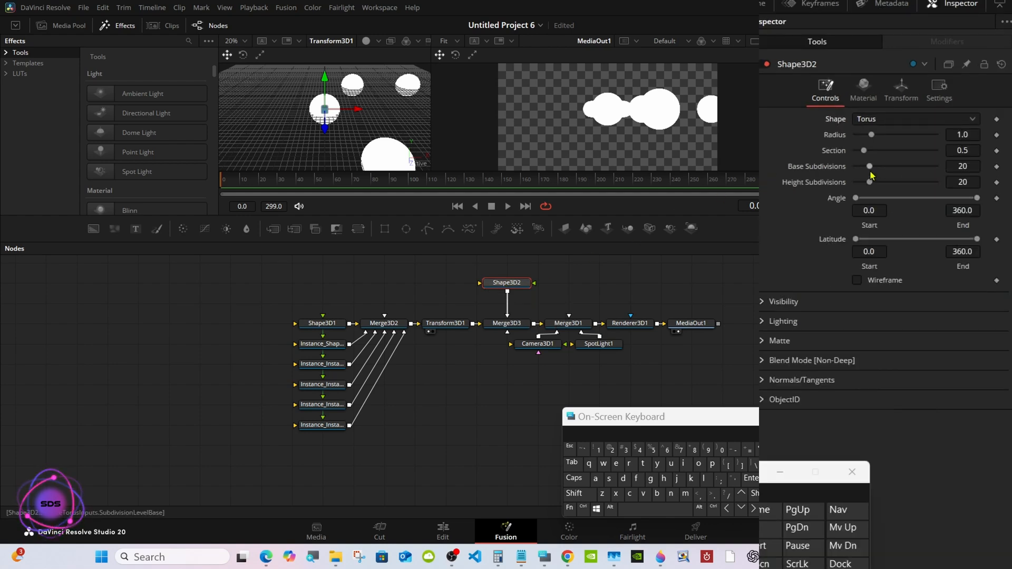
Set the torus's base and height subdivisions to 100 and its section to 0.12.
{"action": "left_click_drag", "start_coordinate": [870, 167], "coordinate": [963, 163]}
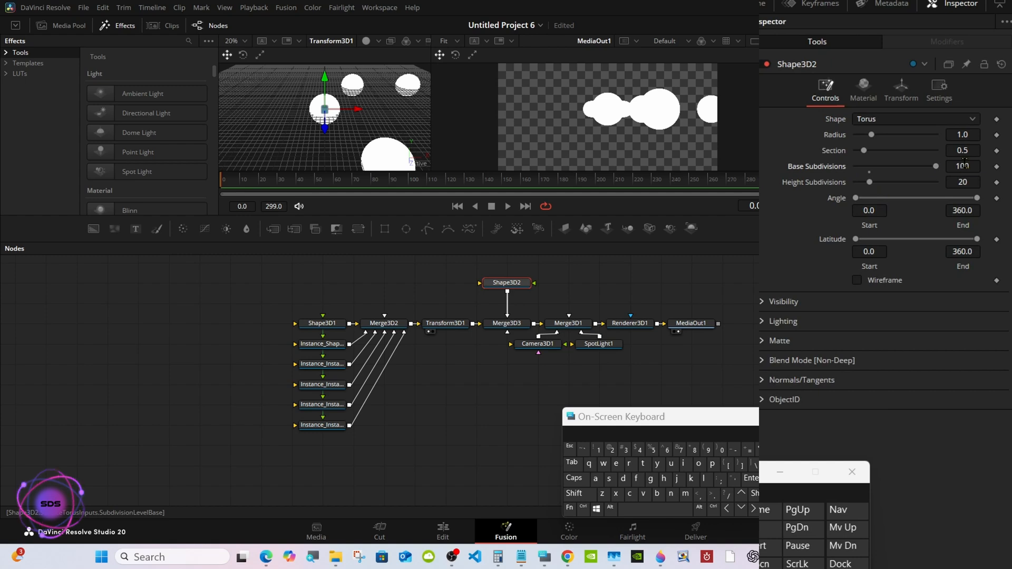
{"action": "left_click_drag", "start_coordinate": [870, 182], "coordinate": [941, 182]}
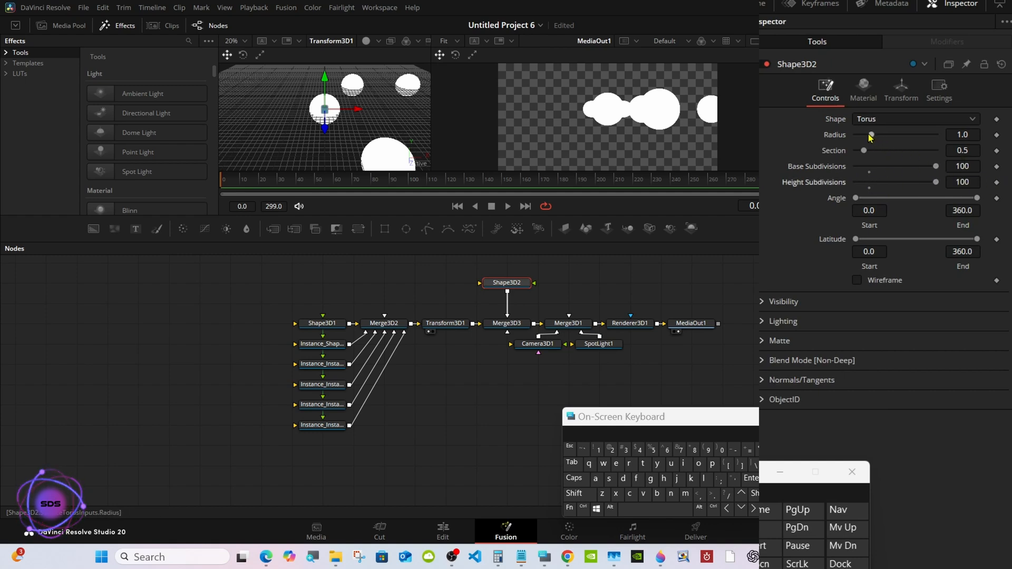
{"action": "left_click_drag", "start_coordinate": [863, 151], "coordinate": [856, 152]}
{"action": "left_click", "coordinate": [970, 150]}
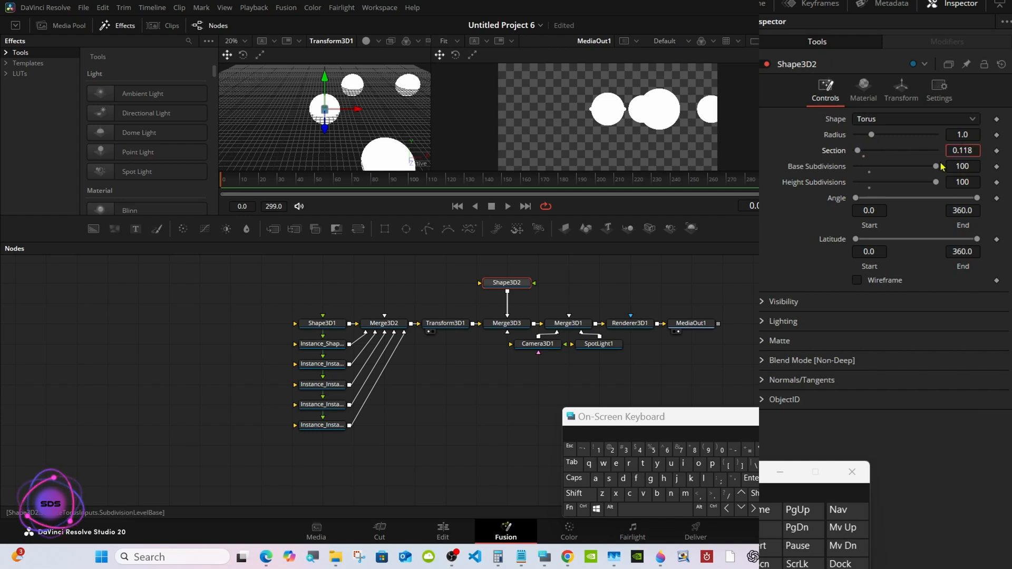
{"action": "left_click", "coordinate": [756, 449]}
{"action": "left_click", "coordinate": [757, 449]}
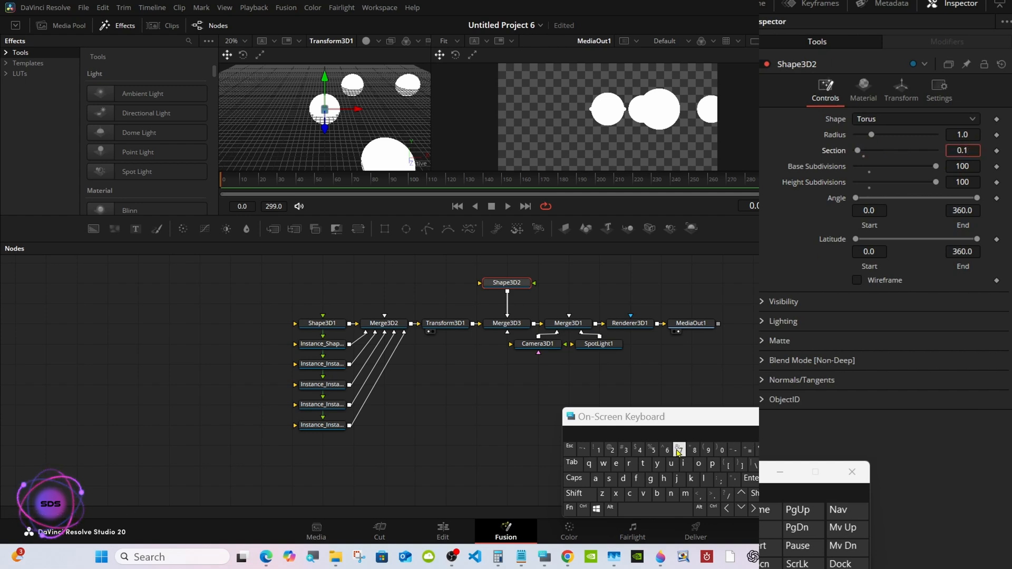
{"action": "left_click", "coordinate": [612, 449]}
Set the radius of the Shape3D2 torus to 1.2.
{"action": "left_click", "coordinate": [954, 135]}
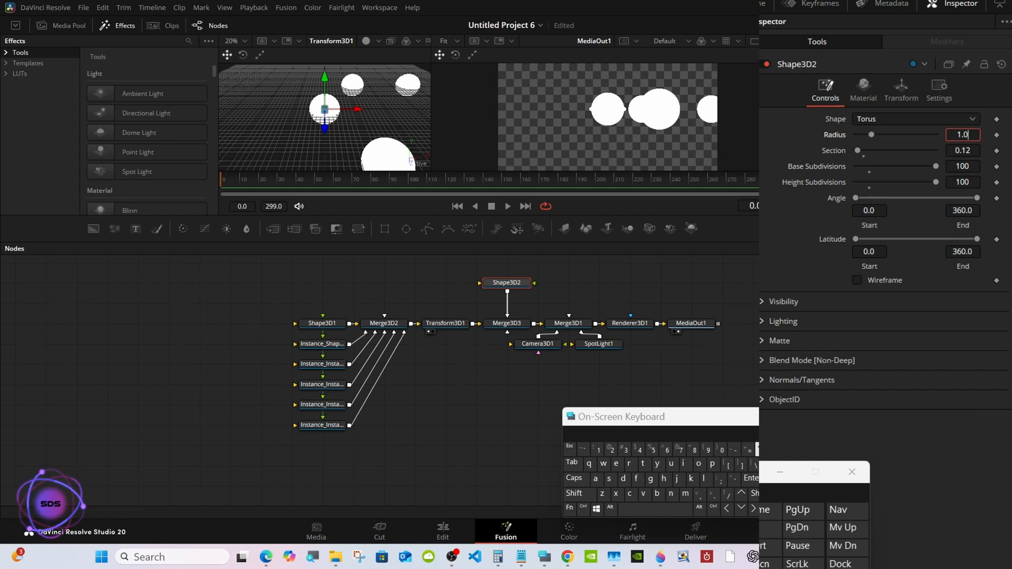
{"action": "left_click", "coordinate": [757, 449]}
{"action": "left_click", "coordinate": [612, 449]}
{"action": "left_click", "coordinate": [751, 478]}
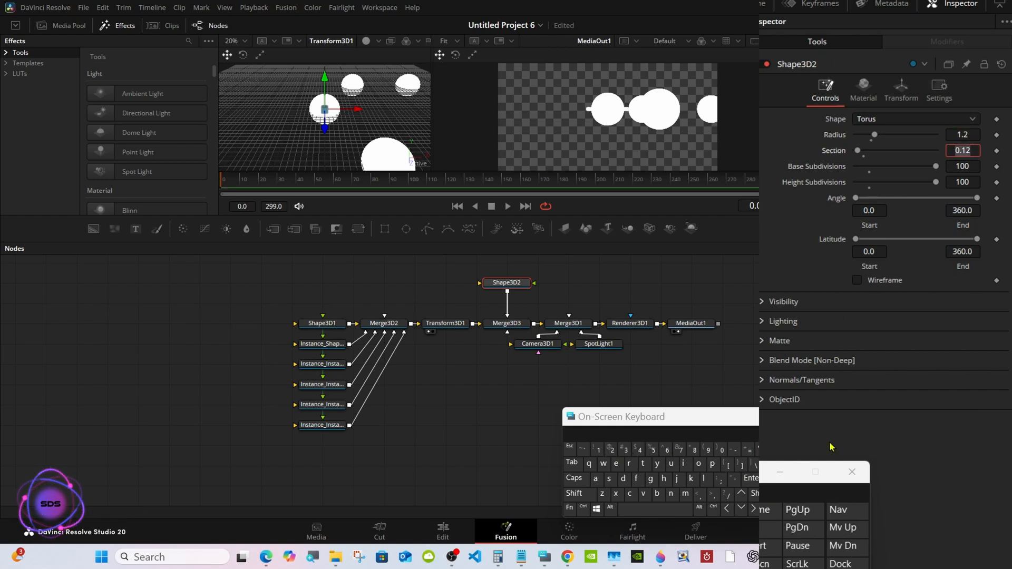
Set the X rotation of the Shape3D2 torus to 90.
{"action": "left_click", "coordinate": [891, 98]}
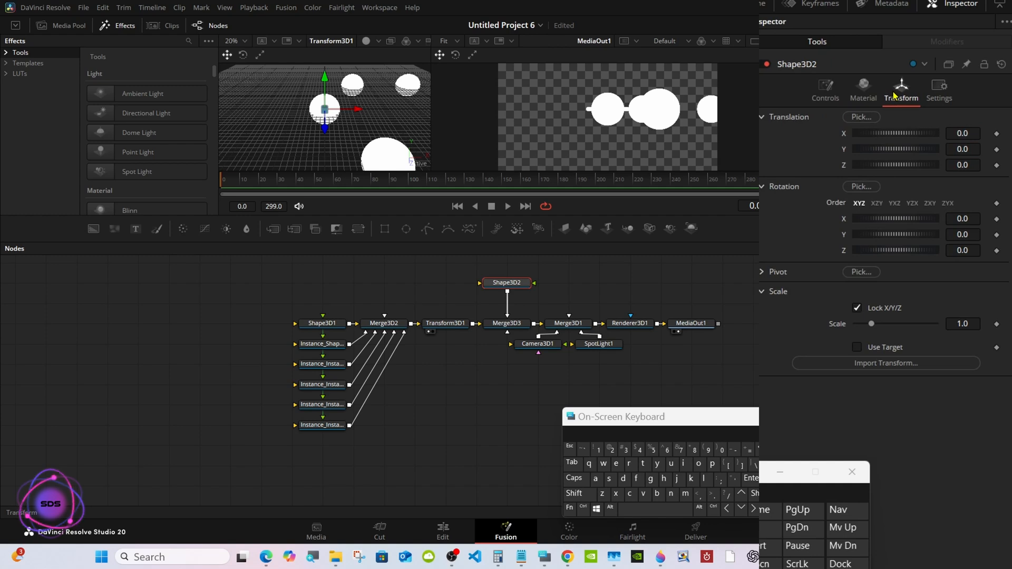
{"action": "left_click_drag", "start_coordinate": [899, 221], "coordinate": [915, 221]}
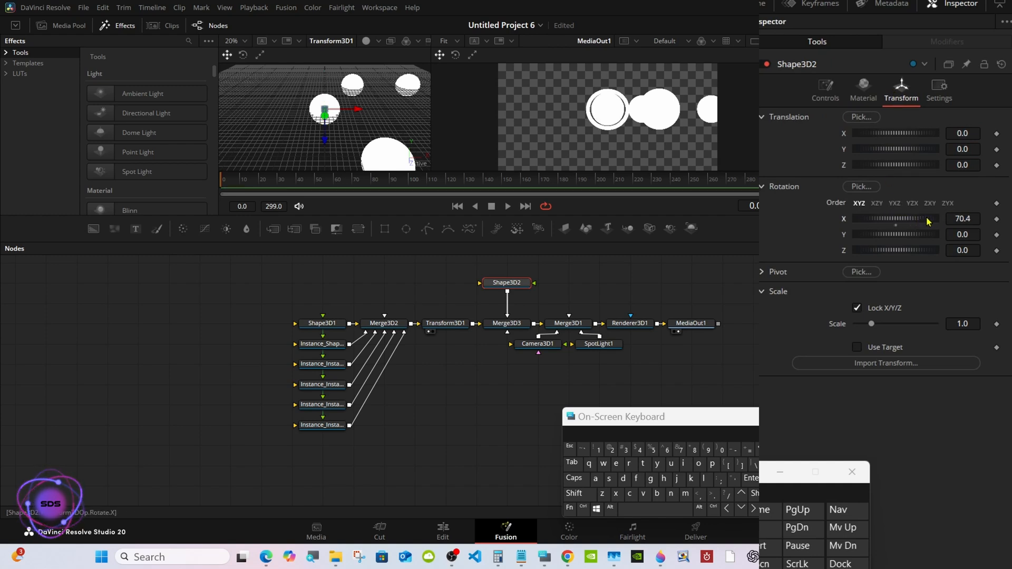
{"action": "left_click", "coordinate": [962, 218]}
{"action": "key", "text": "BackSpace"}
{"action": "key", "text": "BackSpace"}
{"action": "key", "text": "BackSpace"}
{"action": "key", "text": "BackSpace"}
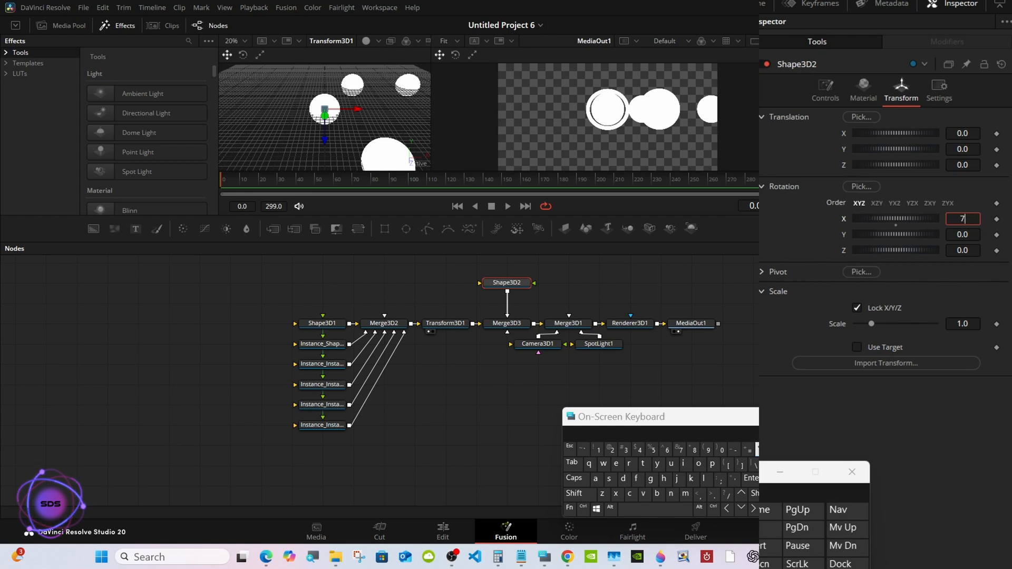
{"action": "type", "text": "90"}
{"action": "key", "text": "Return"}
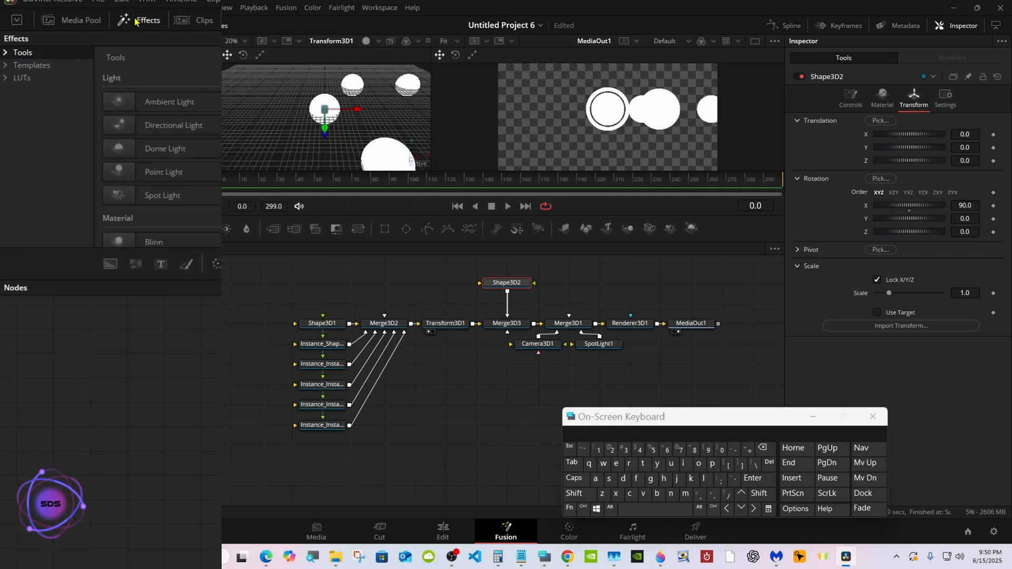
Add the Chrome shader from the Fusion templates and connect it to Shape3D2's material input.
{"action": "left_click", "coordinate": [7, 66]}
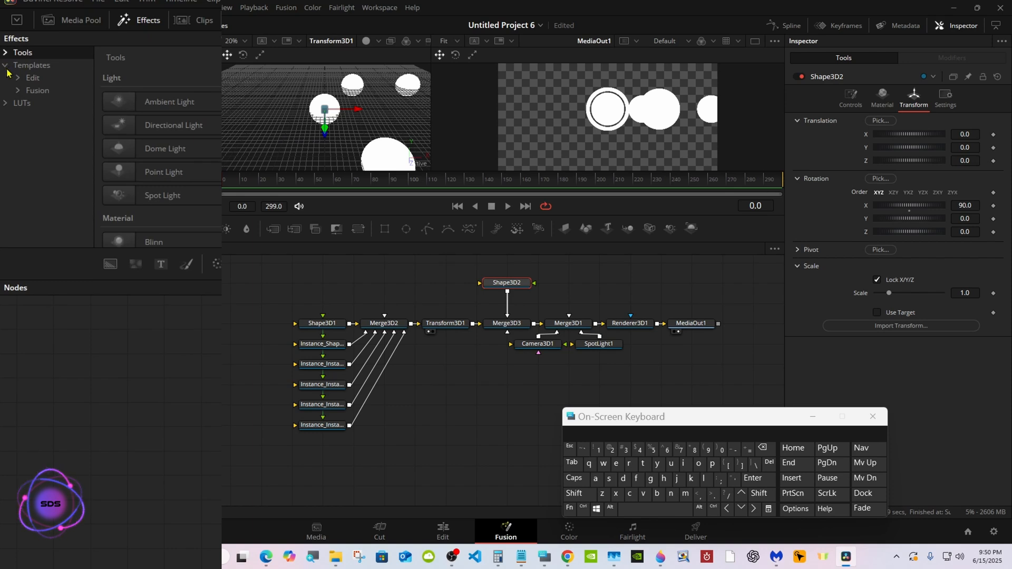
{"action": "left_click", "coordinate": [20, 91]}
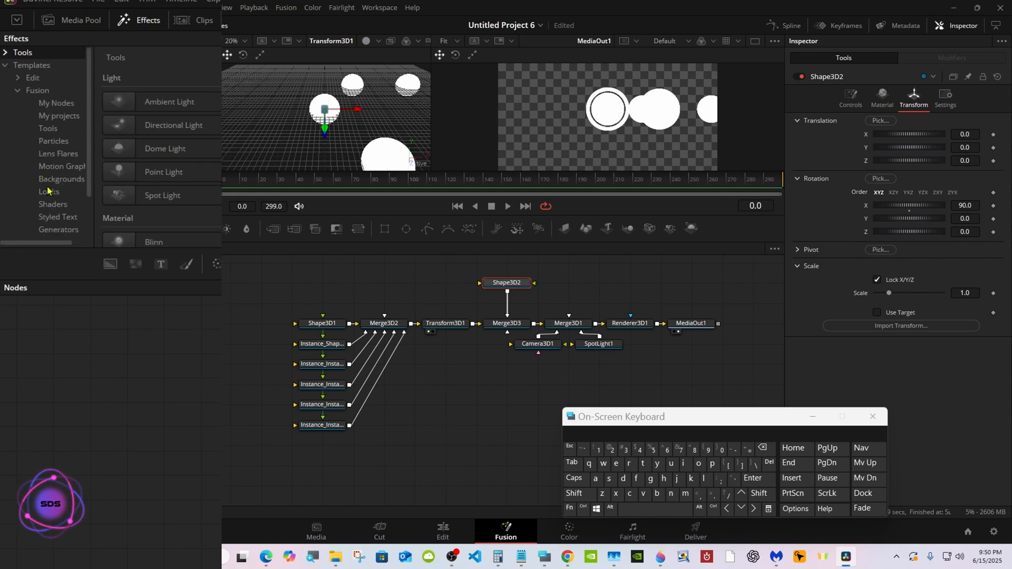
{"action": "left_click", "coordinate": [58, 205]}
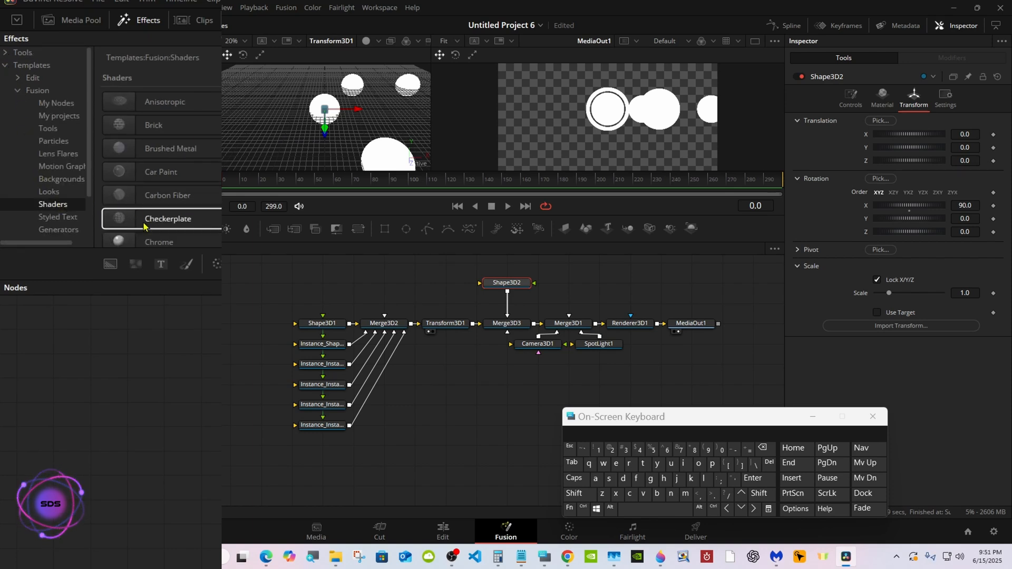
{"action": "left_click_drag", "start_coordinate": [159, 200], "coordinate": [414, 283]}
{"action": "left_click_drag", "start_coordinate": [442, 283], "coordinate": [517, 283]}
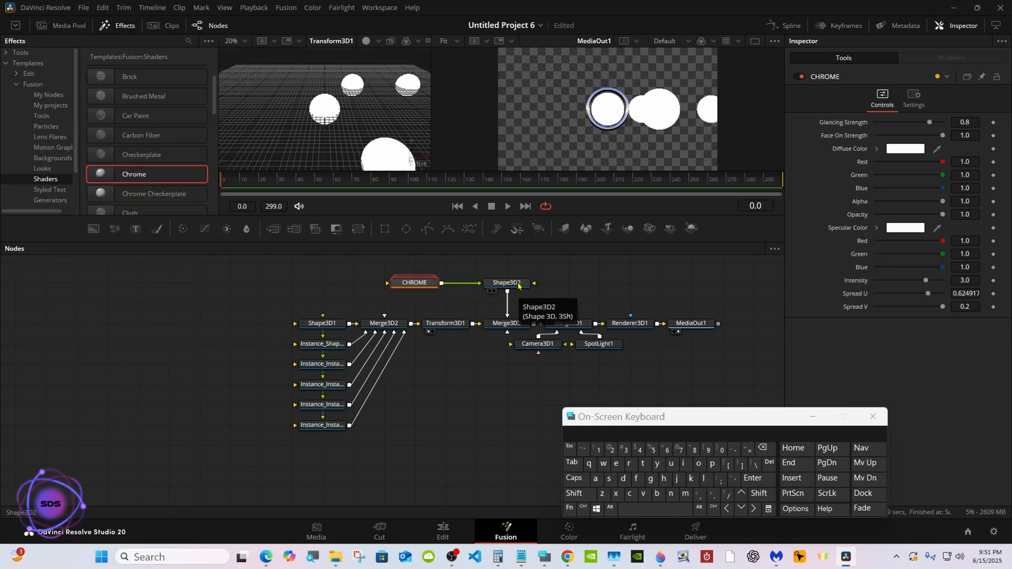
Show Merge3D3 in the 3D viewer and orbit the scene to examine the torus around its sphere.
{"action": "left_click", "coordinate": [451, 322]}
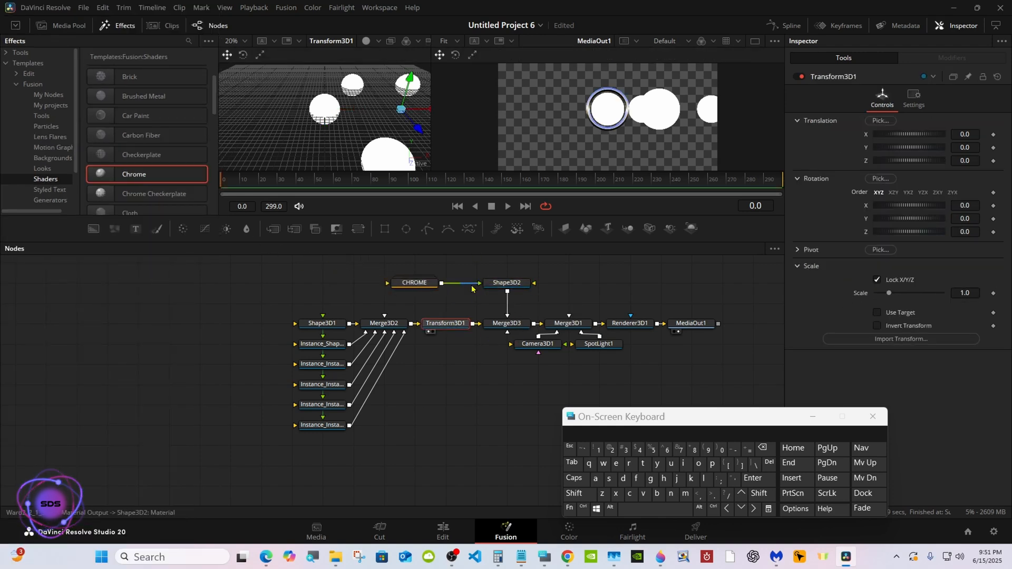
{"action": "left_click", "coordinate": [490, 333]}
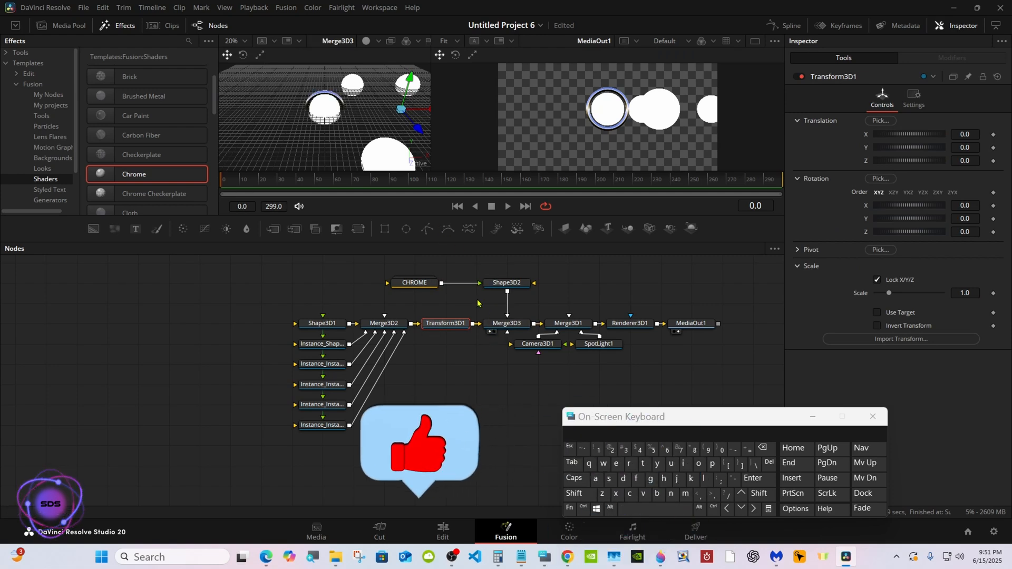
{"action": "left_click", "coordinate": [549, 468]}
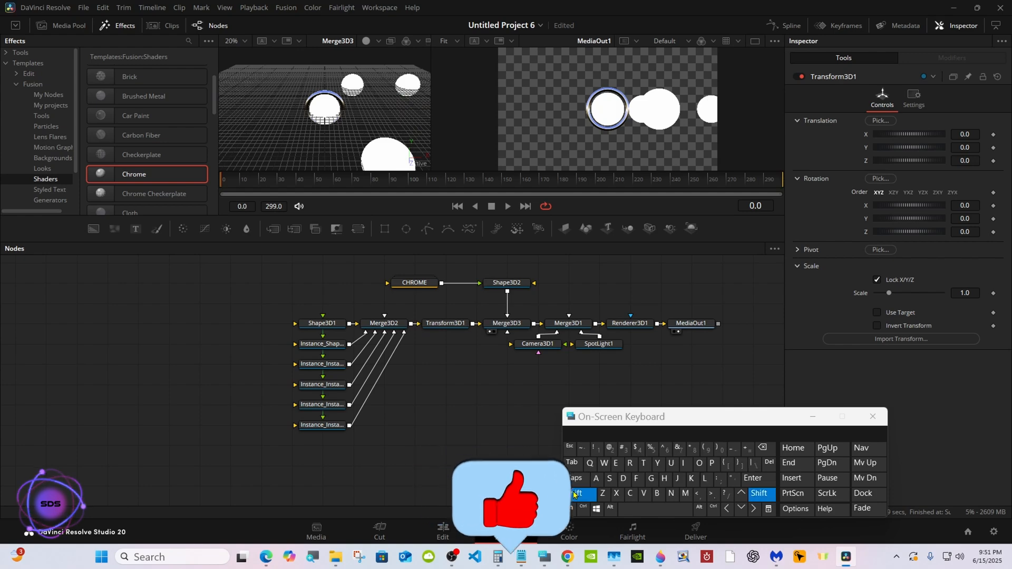
{"action": "middle_click_drag", "start_coordinate": [388, 85], "coordinate": [386, 57], "text": "shift"}
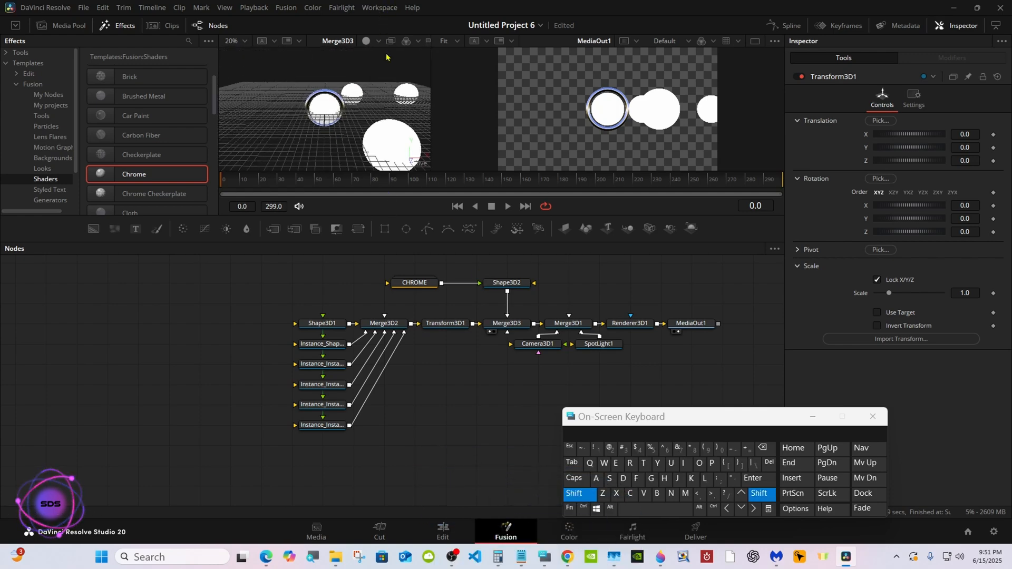
{"action": "left_click", "coordinate": [574, 493]}
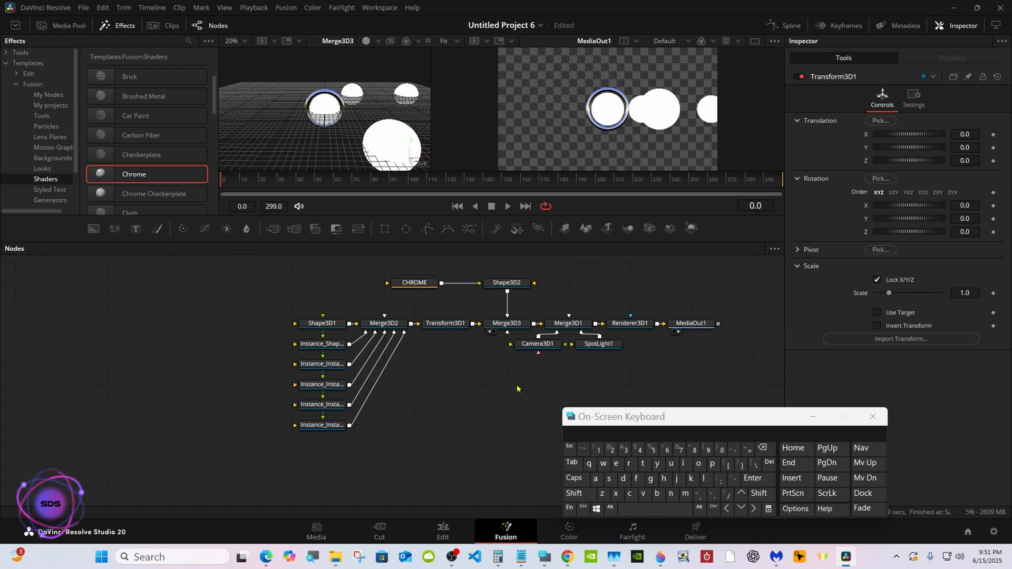
Spread the Camera3D1 and SpotLight1 nodes apart below Merge3D1 in the node graph.
{"action": "left_click_drag", "start_coordinate": [535, 344], "coordinate": [504, 364]}
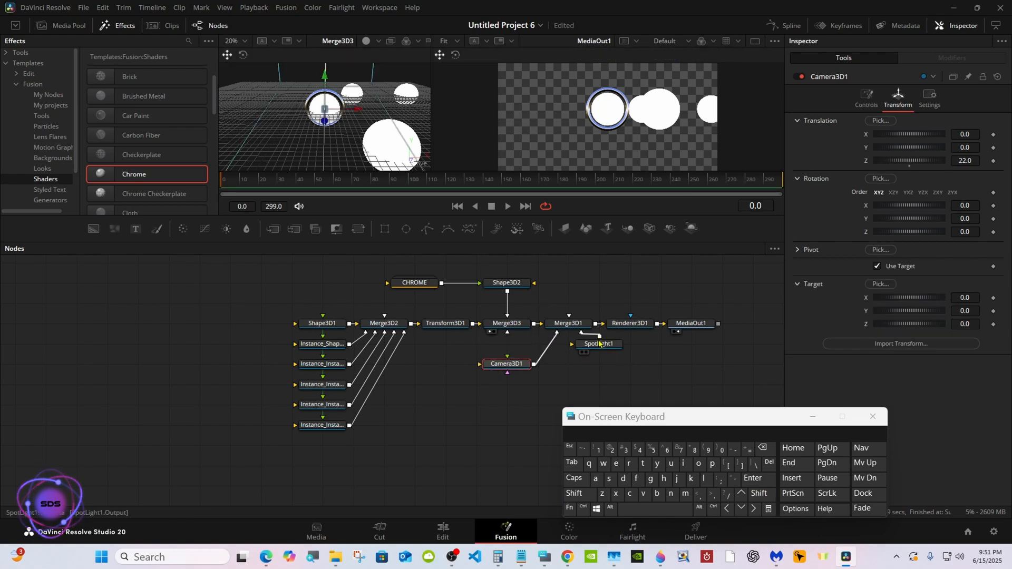
{"action": "left_click_drag", "start_coordinate": [599, 343], "coordinate": [630, 363]}
Switch Renderer3D1 to the Hardware Renderer and enable its lighting and shadows.
{"action": "left_click", "coordinate": [625, 325]}
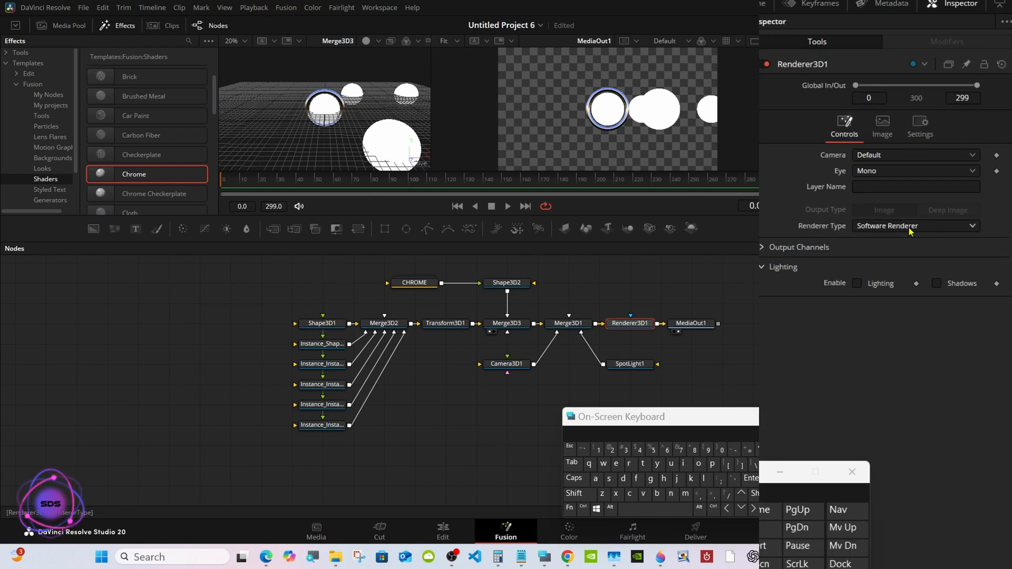
{"action": "left_click", "coordinate": [908, 227]}
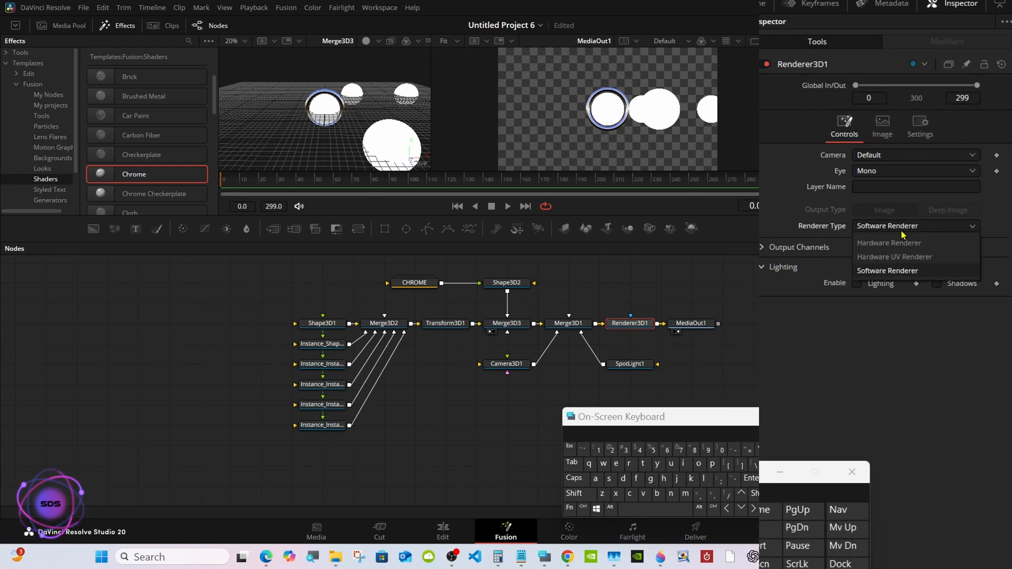
{"action": "left_click", "coordinate": [879, 260]}
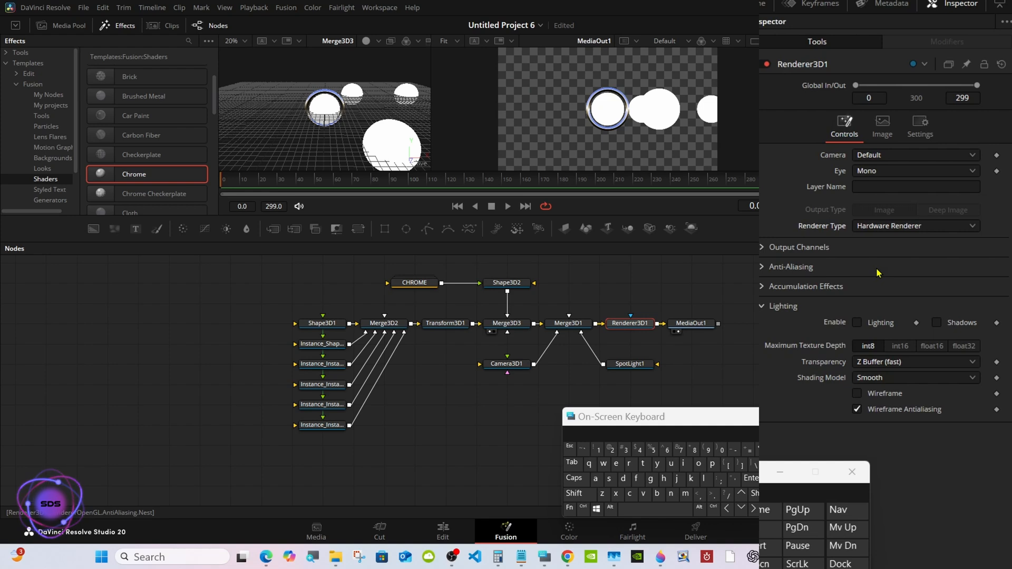
{"action": "left_click", "coordinate": [857, 322]}
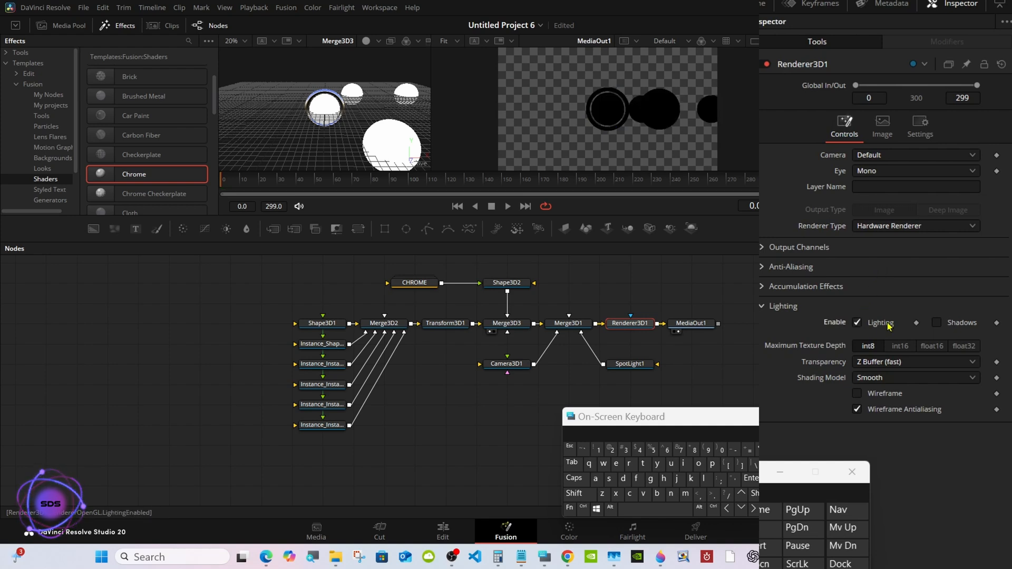
{"action": "left_click", "coordinate": [935, 323]}
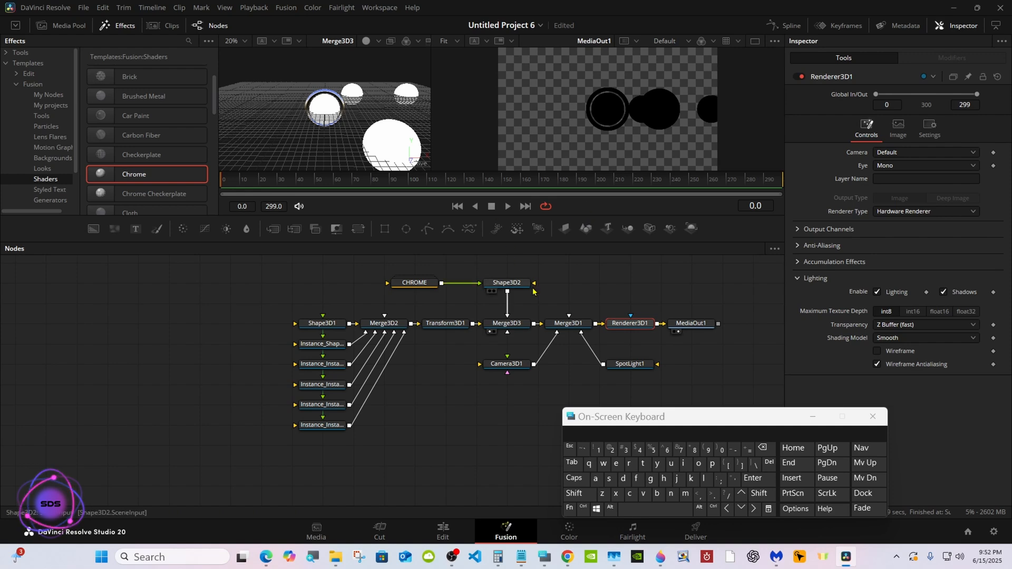
With Merge3D1 shown scaled to fit, enable Use Target on SpotLight1 and move it to about Y 2.4, Z 20.6.
{"action": "left_click_drag", "start_coordinate": [564, 324], "coordinate": [414, 142]}
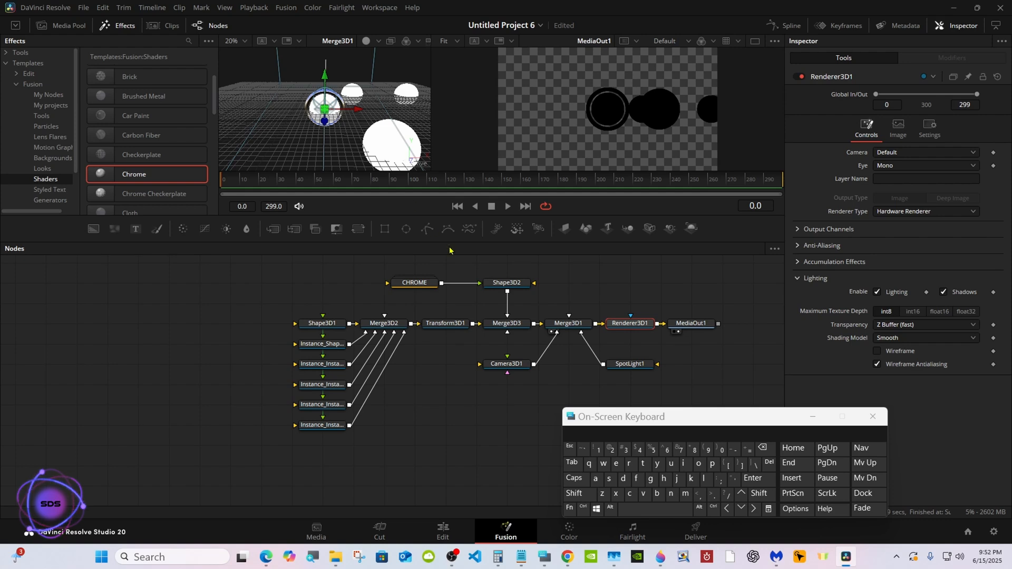
{"action": "left_click", "coordinate": [615, 367]}
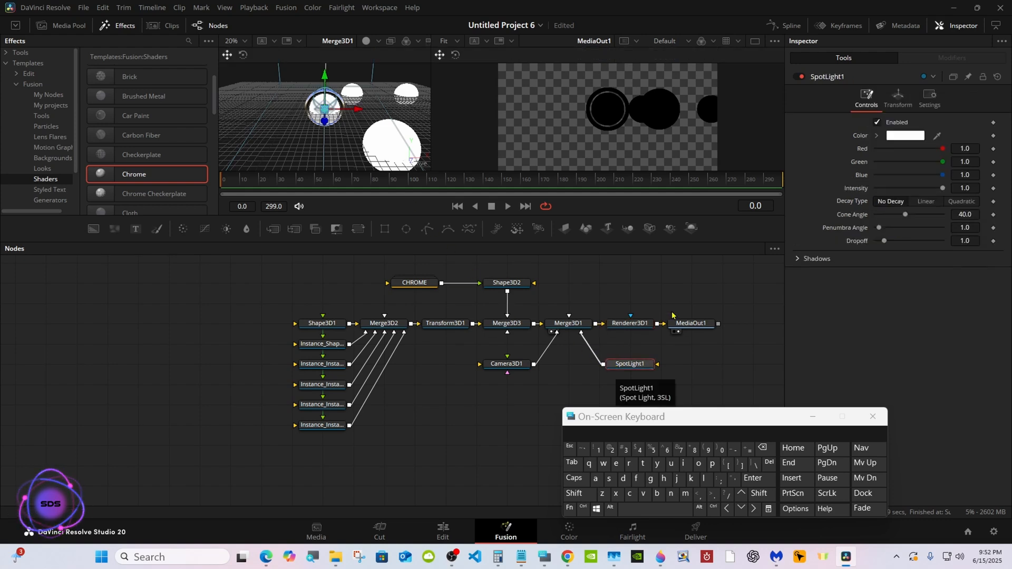
{"action": "left_click", "coordinate": [897, 98]}
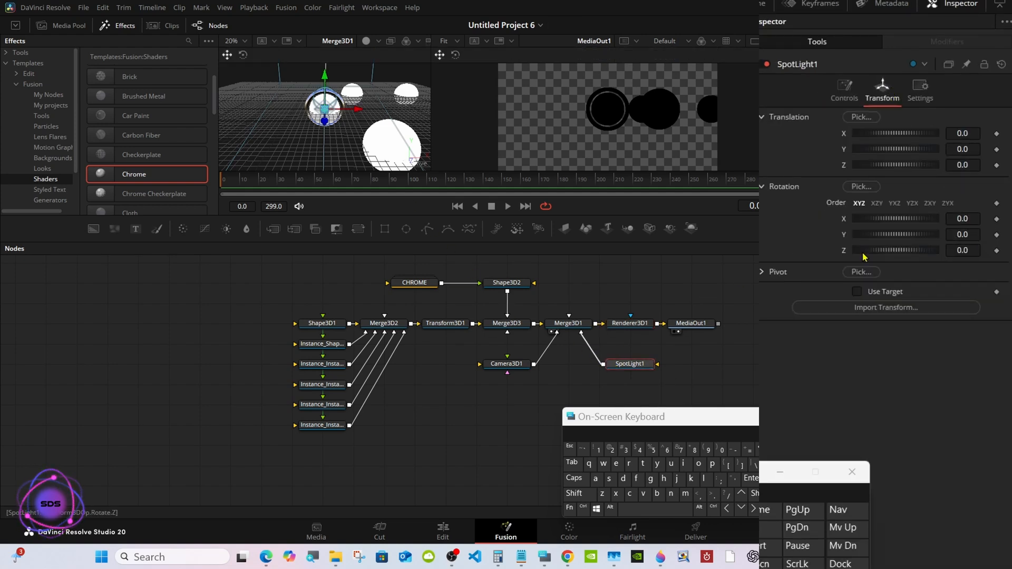
{"action": "left_click", "coordinate": [857, 291]}
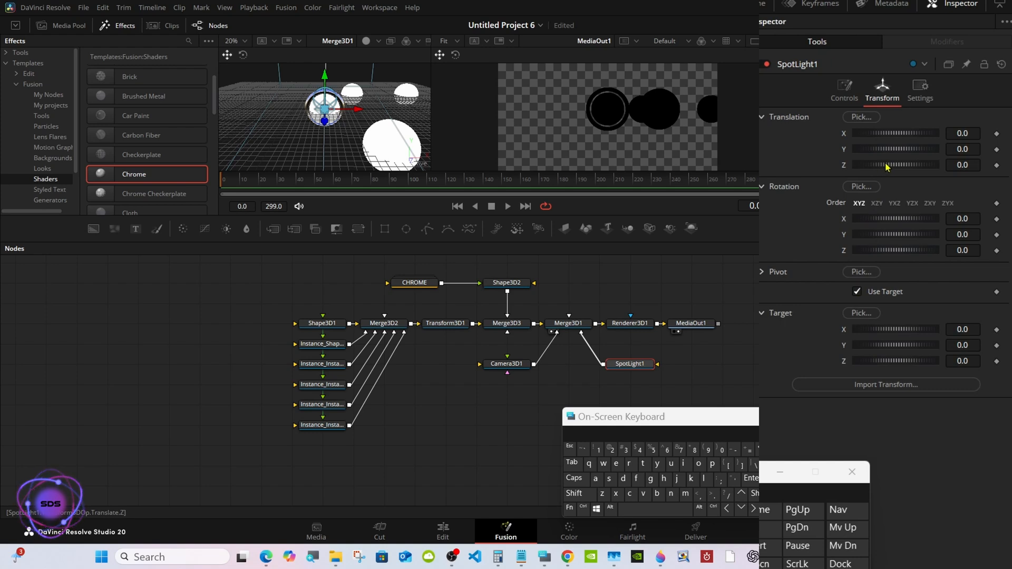
{"action": "left_click_drag", "start_coordinate": [886, 167], "coordinate": [917, 165]}
{"action": "right_click", "coordinate": [391, 113]}
{"action": "mouse_move", "coordinate": [430, 117]}
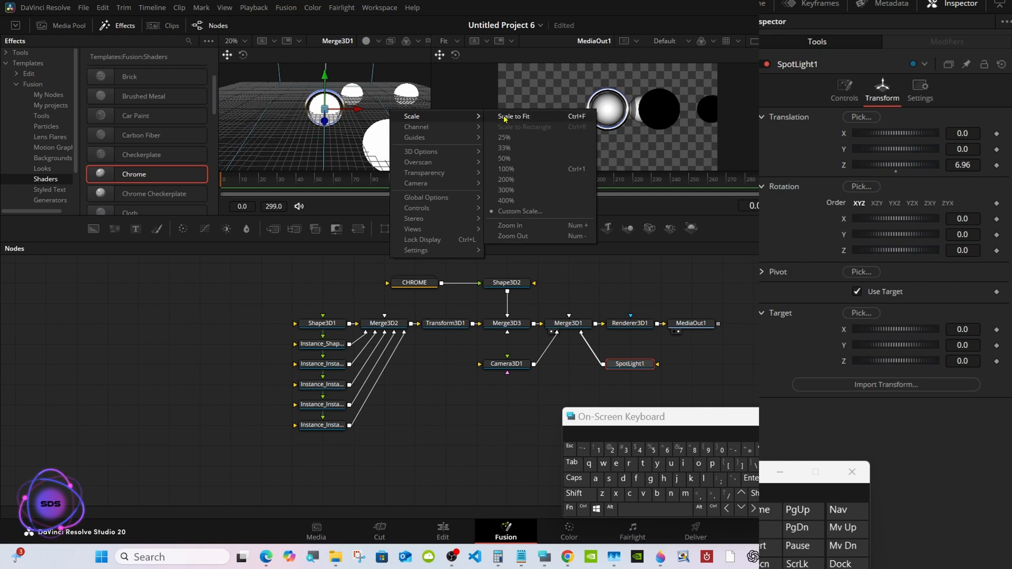
{"action": "left_click", "coordinate": [502, 117]}
{"action": "left_click_drag", "start_coordinate": [869, 159], "coordinate": [945, 134]}
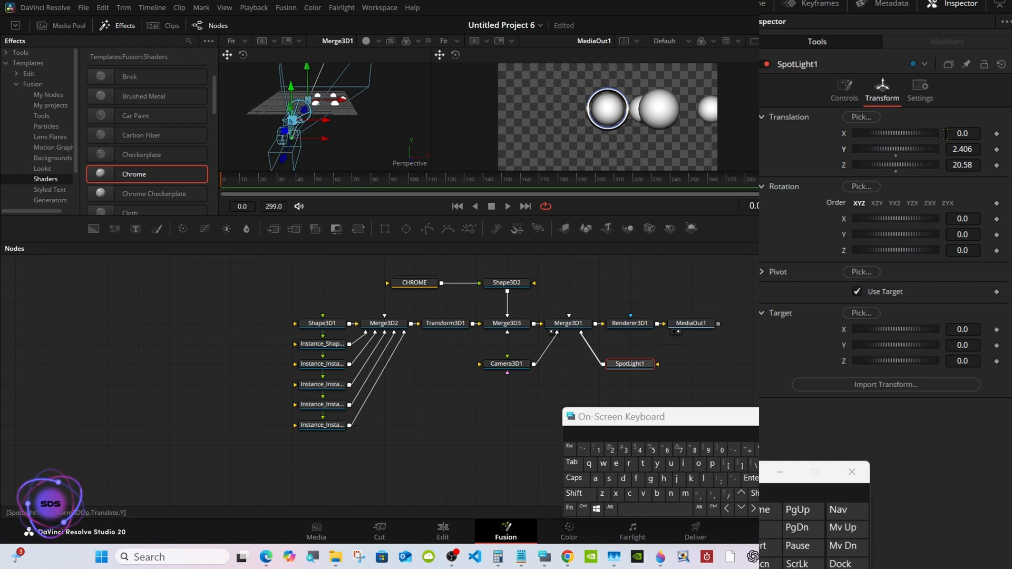
Enlarge the viewers, raise SpotLight1 further on the Y axis, and set its cone angle to 90.
{"action": "left_click_drag", "start_coordinate": [632, 241], "coordinate": [623, 316]}
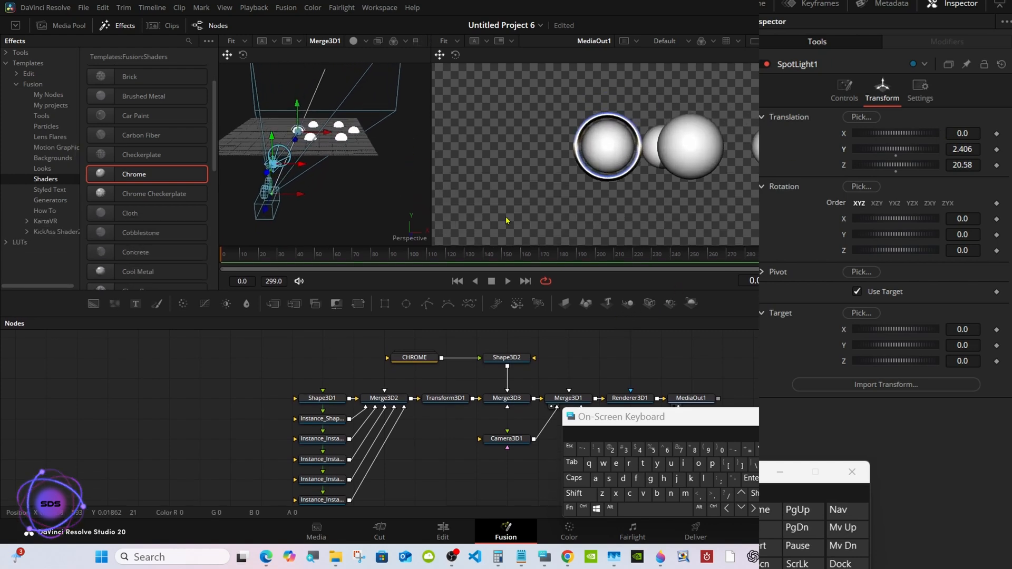
{"action": "left_click_drag", "start_coordinate": [431, 178], "coordinate": [487, 174]}
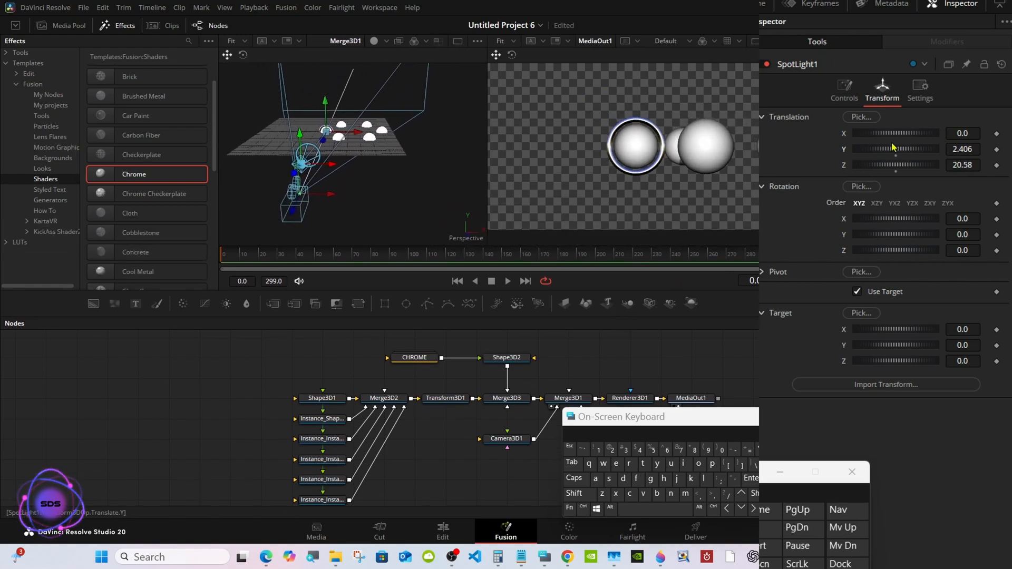
{"action": "left_click_drag", "start_coordinate": [896, 149], "coordinate": [913, 153]}
{"action": "left_click", "coordinate": [852, 95]}
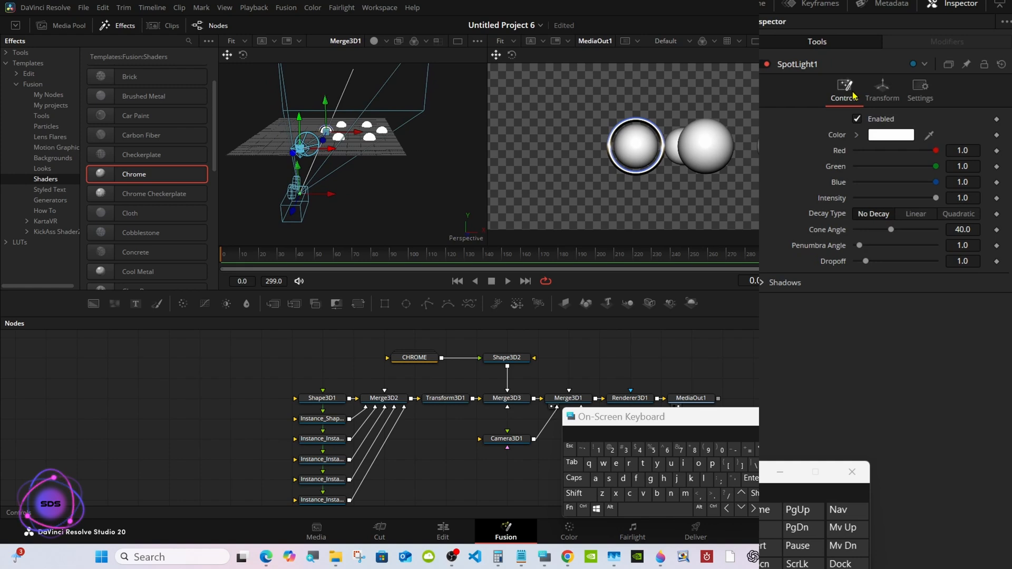
{"action": "left_click_drag", "start_coordinate": [890, 229], "coordinate": [987, 234]}
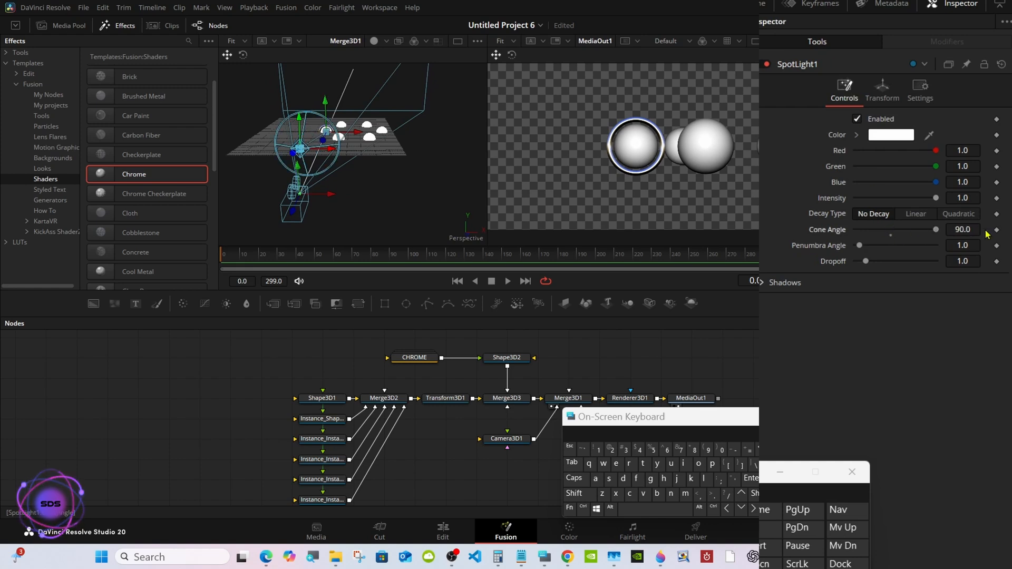
{"action": "left_click_drag", "start_coordinate": [573, 316], "coordinate": [567, 259]}
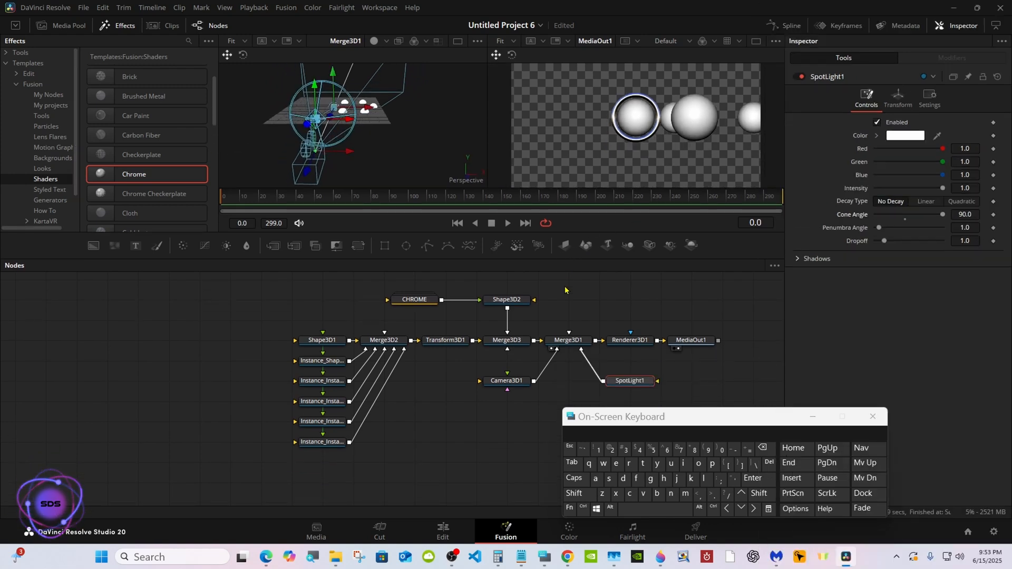
Add an Ambient Light node connected to Merge3D1.
{"action": "left_click", "coordinate": [568, 340]}
{"action": "left_click_drag", "start_coordinate": [619, 413], "coordinate": [741, 374]}
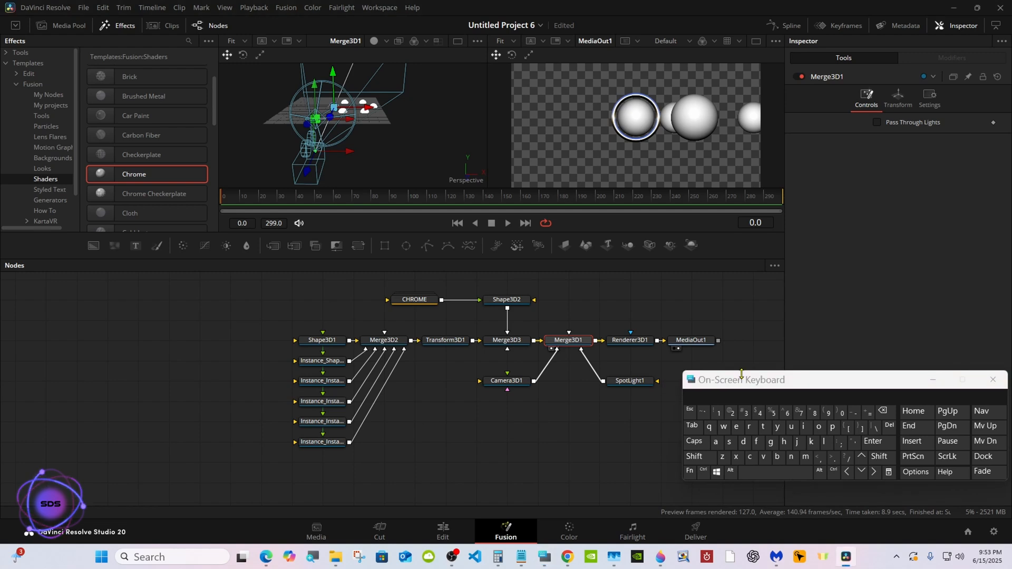
{"action": "left_click", "coordinate": [662, 461]}
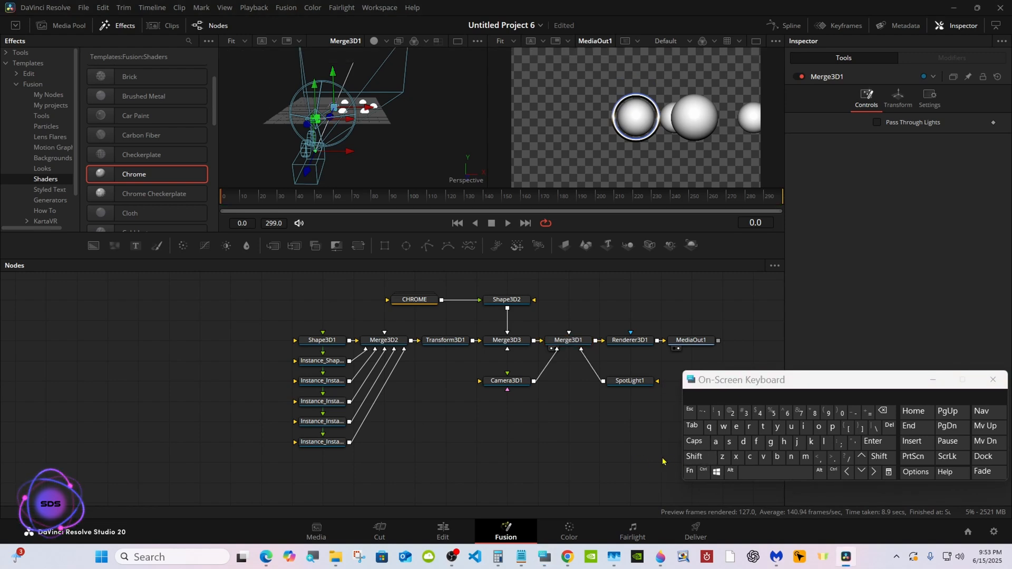
{"action": "left_click", "coordinate": [580, 338]}
{"action": "left_click", "coordinate": [695, 456]}
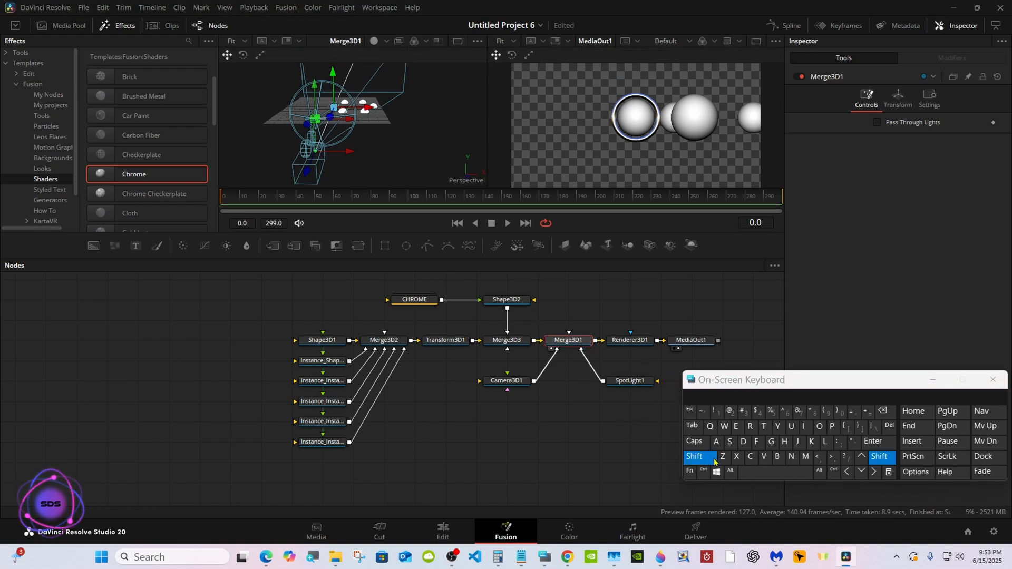
{"action": "left_click", "coordinate": [751, 473]}
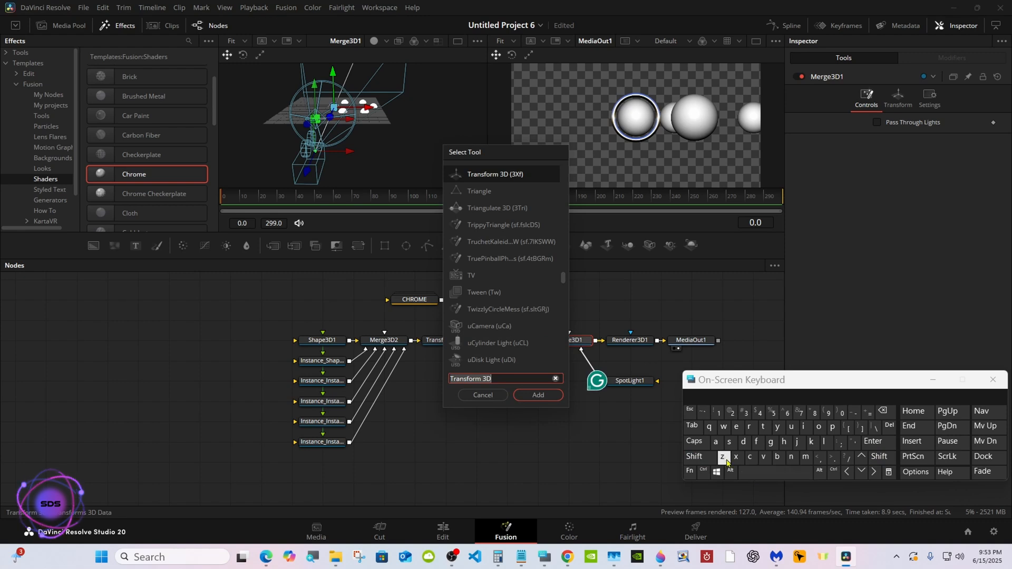
{"action": "left_click", "coordinate": [715, 442]}
{"action": "left_click", "coordinate": [806, 456]}
{"action": "left_click", "coordinate": [779, 457]}
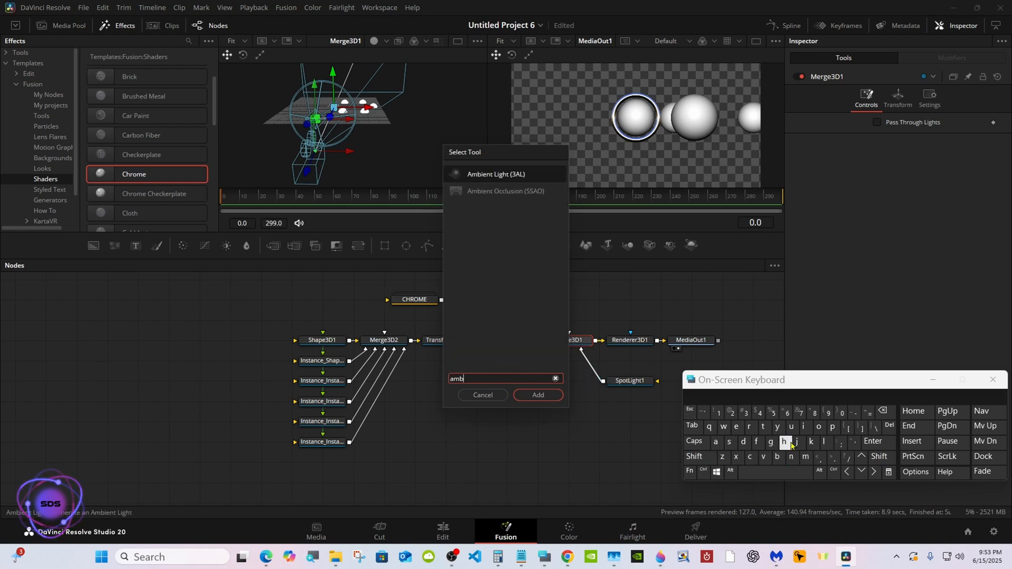
{"action": "left_click", "coordinate": [492, 178]}
{"action": "left_click", "coordinate": [536, 396]}
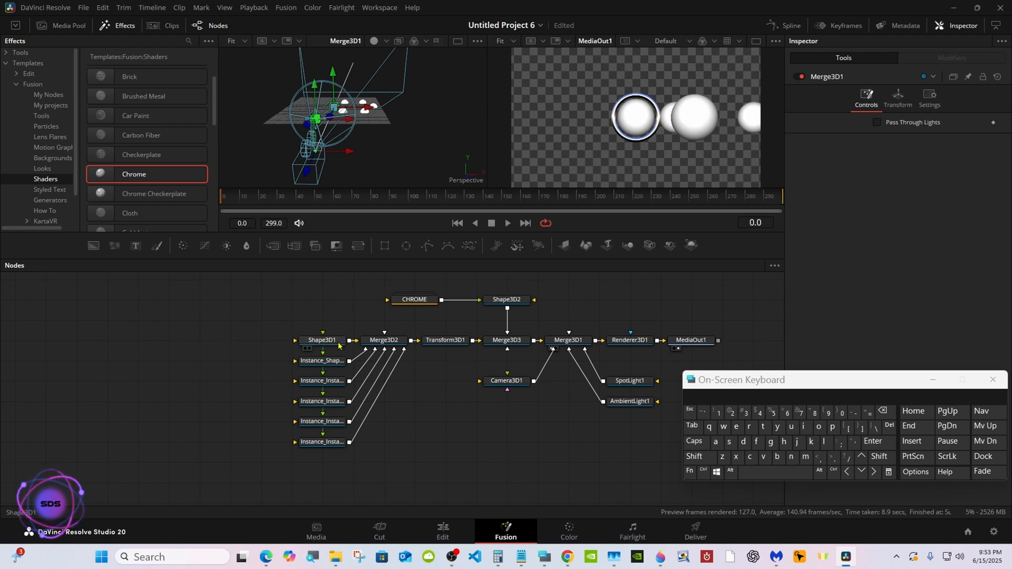
Move AmbientLight1 to about X 5.6, Y 7.2.
{"action": "left_click", "coordinate": [627, 402]}
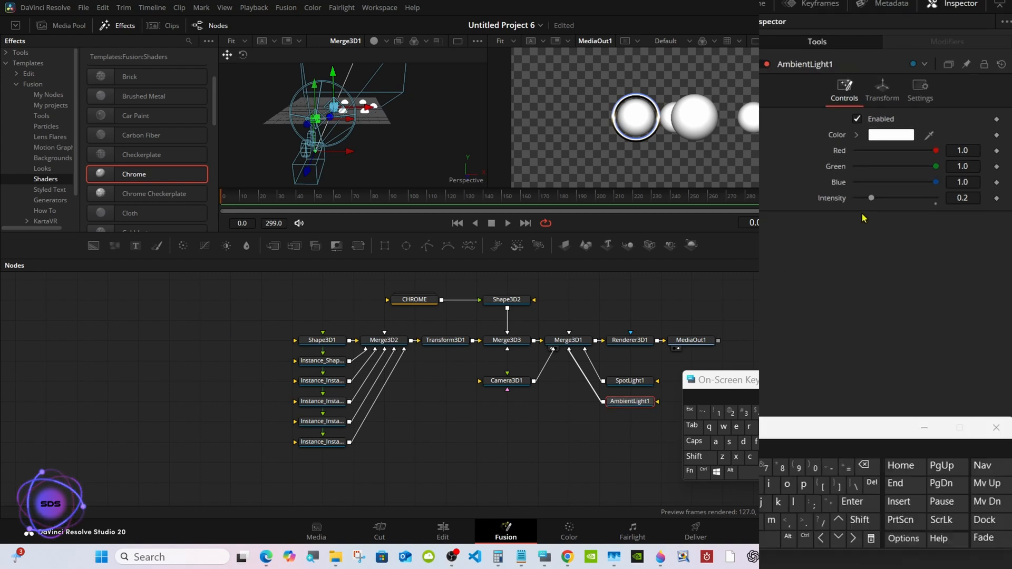
{"action": "left_click", "coordinate": [883, 95]}
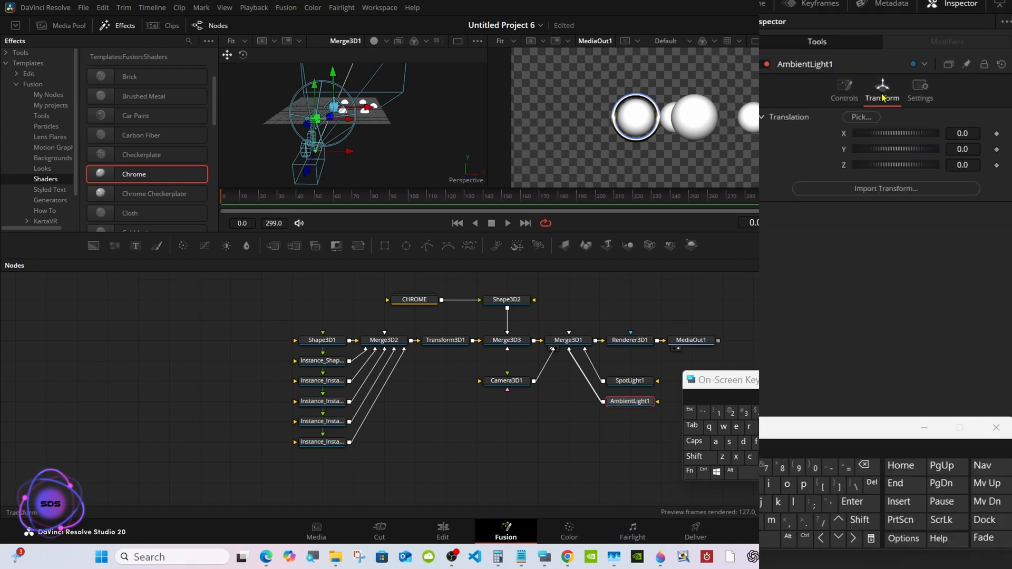
{"action": "left_click_drag", "start_coordinate": [885, 153], "coordinate": [915, 140]}
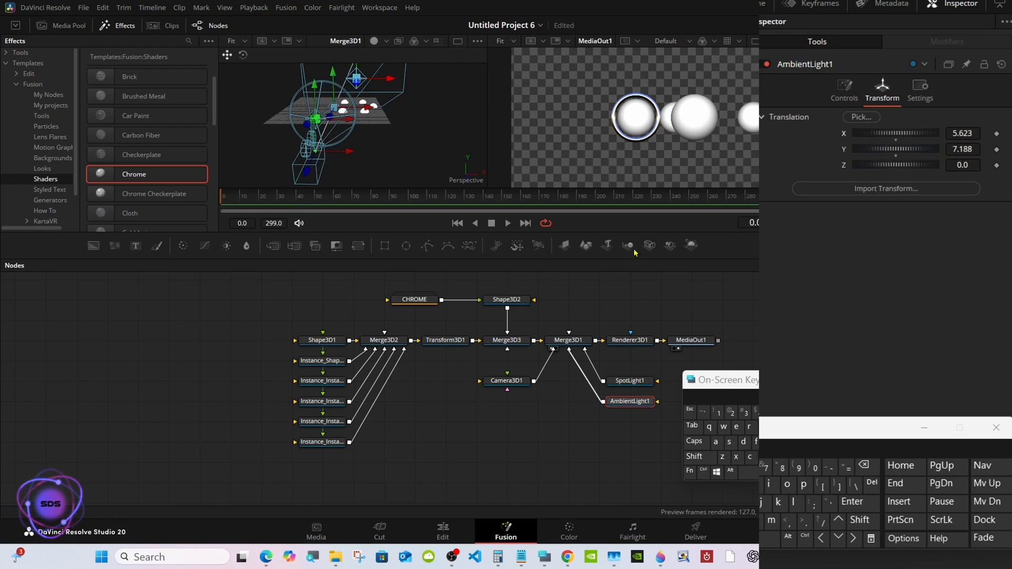
Add a Loader node in the empty area of the node graph beside Shape3D1.
{"action": "left_click", "coordinate": [238, 342]}
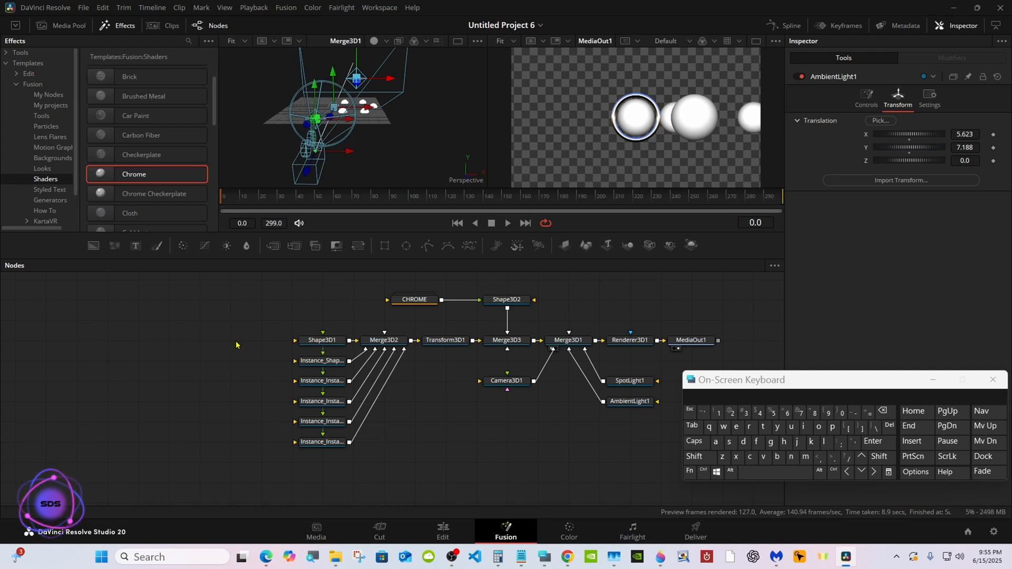
{"action": "left_click", "coordinate": [694, 457]}
{"action": "left_click", "coordinate": [755, 473]}
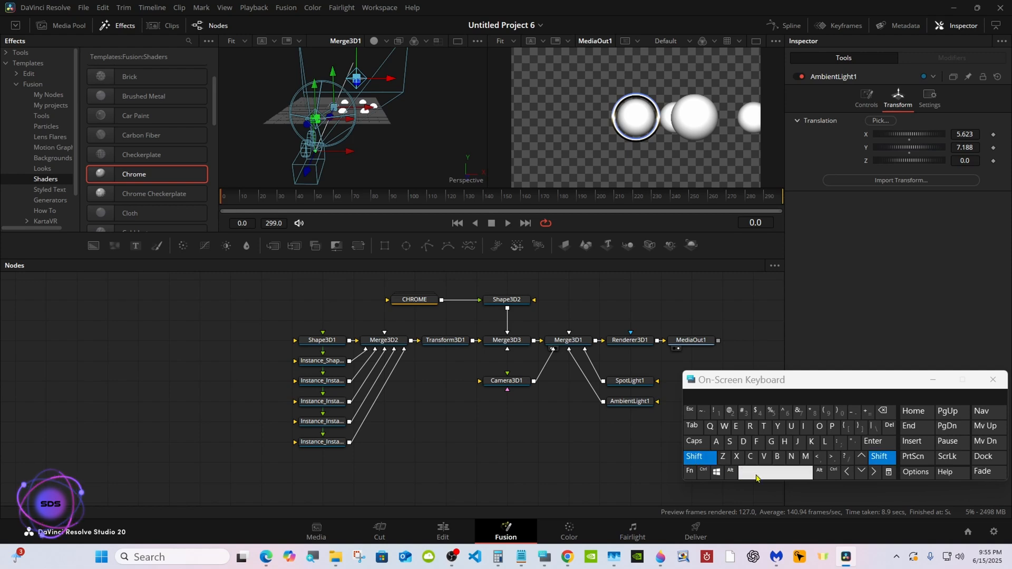
{"action": "left_click", "coordinate": [823, 442]}
{"action": "left_click", "coordinate": [818, 427]}
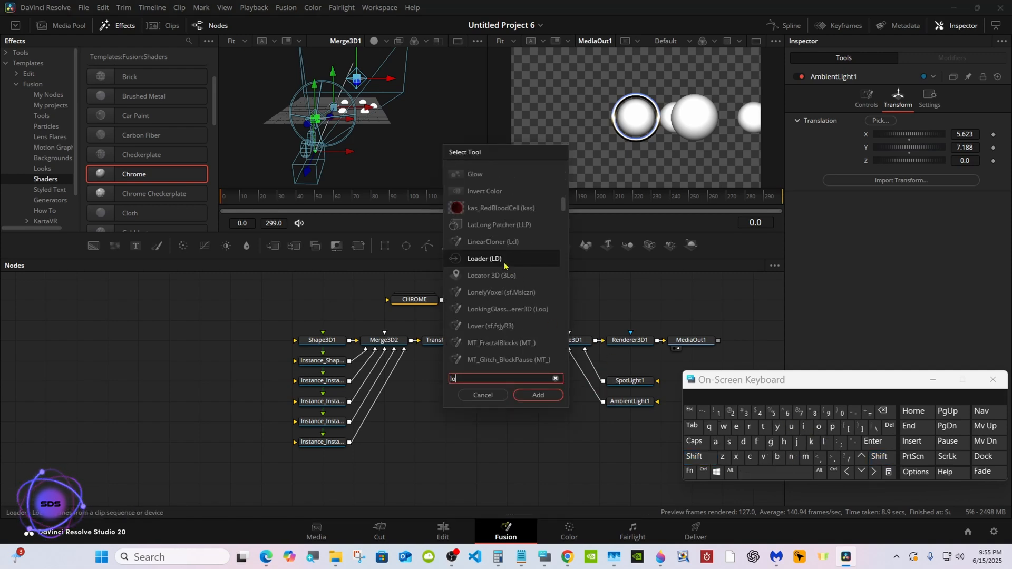
{"action": "left_click", "coordinate": [522, 394]}
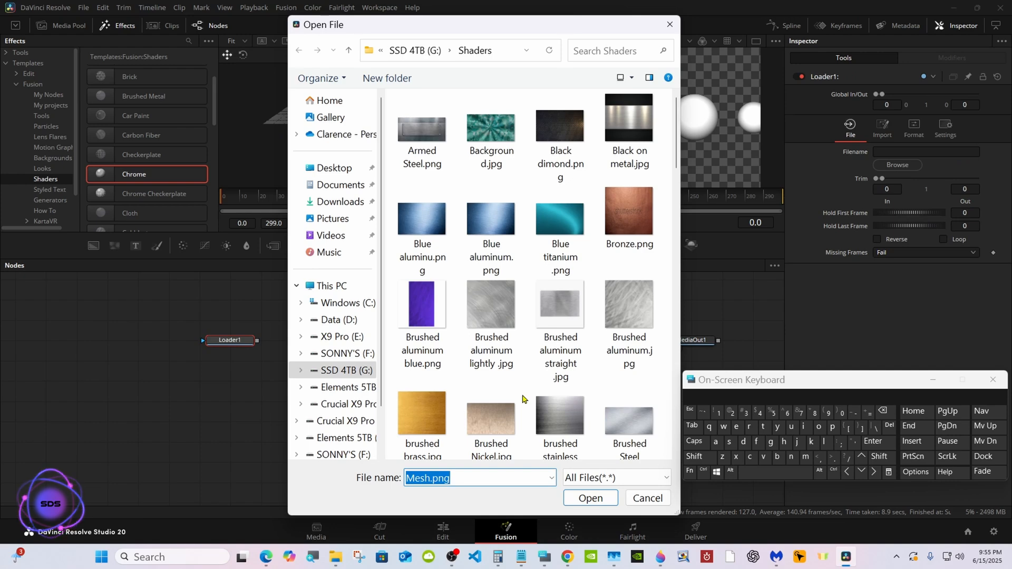
Texture Shape3D1 with Brushed Nickel.jpg by connecting its Loader to the shape, and enlarge the viewers.
{"action": "double_click", "coordinate": [501, 416]}
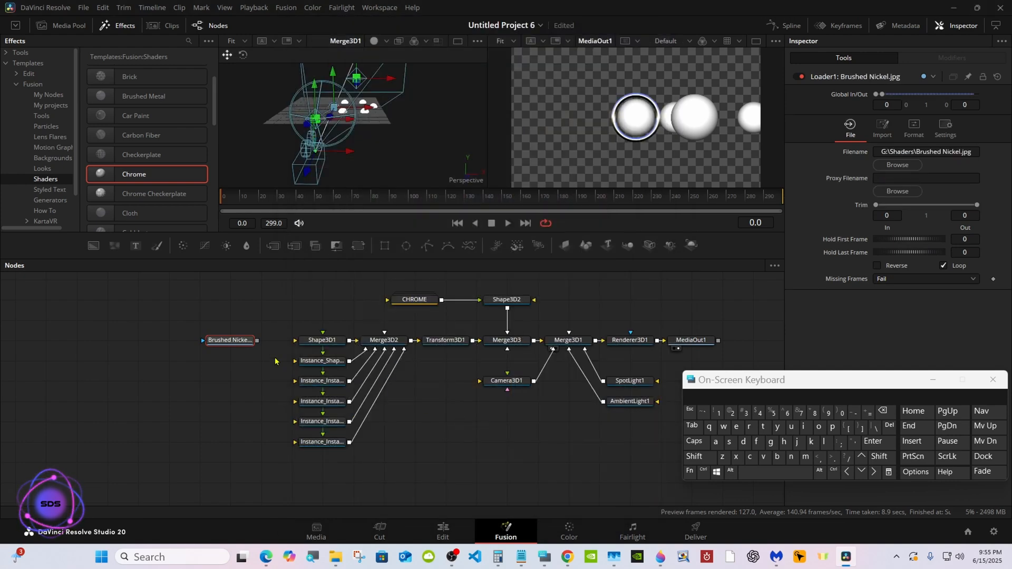
{"action": "left_click_drag", "start_coordinate": [257, 343], "coordinate": [319, 340]}
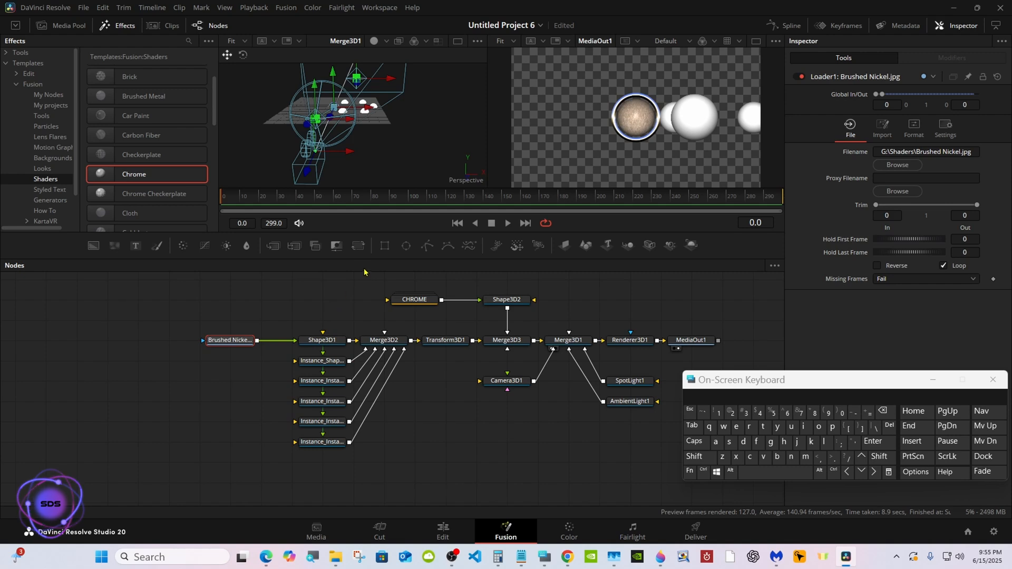
{"action": "left_click_drag", "start_coordinate": [366, 259], "coordinate": [365, 300]}
Add a Loader with Blue titanium .png below the Brushed Nickel loader and connect it to the first instanced sphere.
{"action": "left_click", "coordinate": [234, 410]}
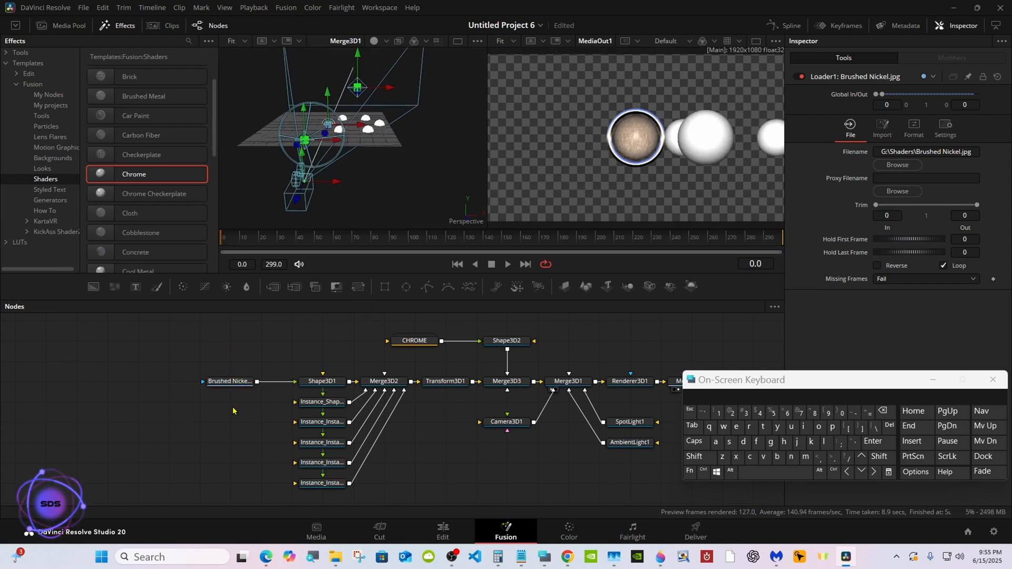
{"action": "left_click", "coordinate": [693, 456]}
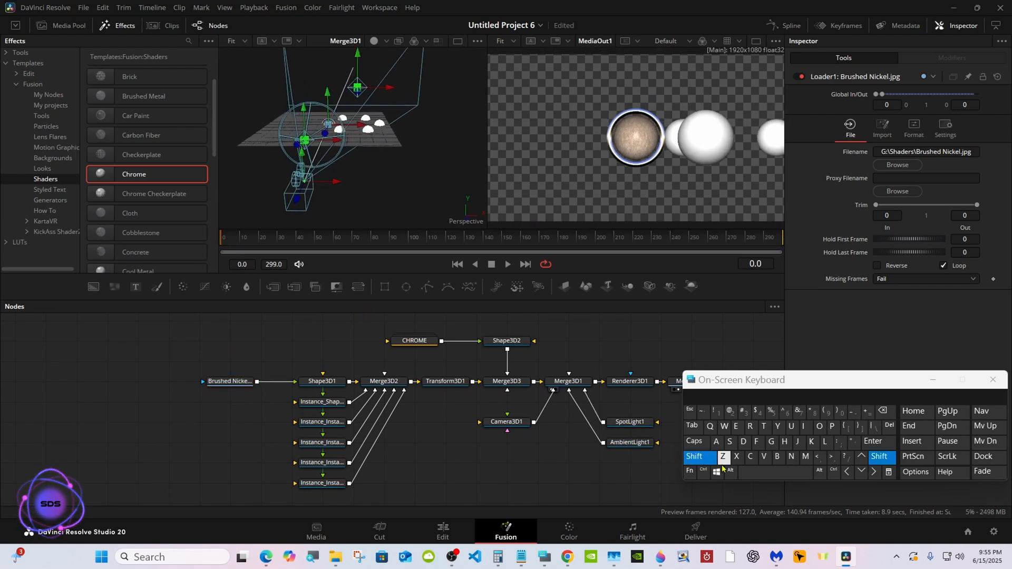
{"action": "left_click", "coordinate": [749, 472]}
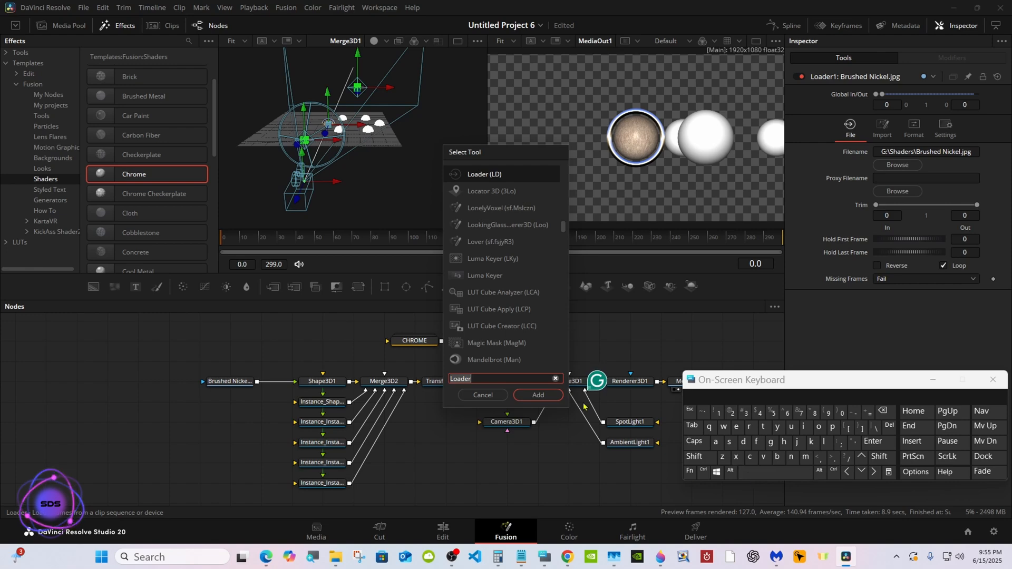
{"action": "left_click", "coordinate": [543, 394]}
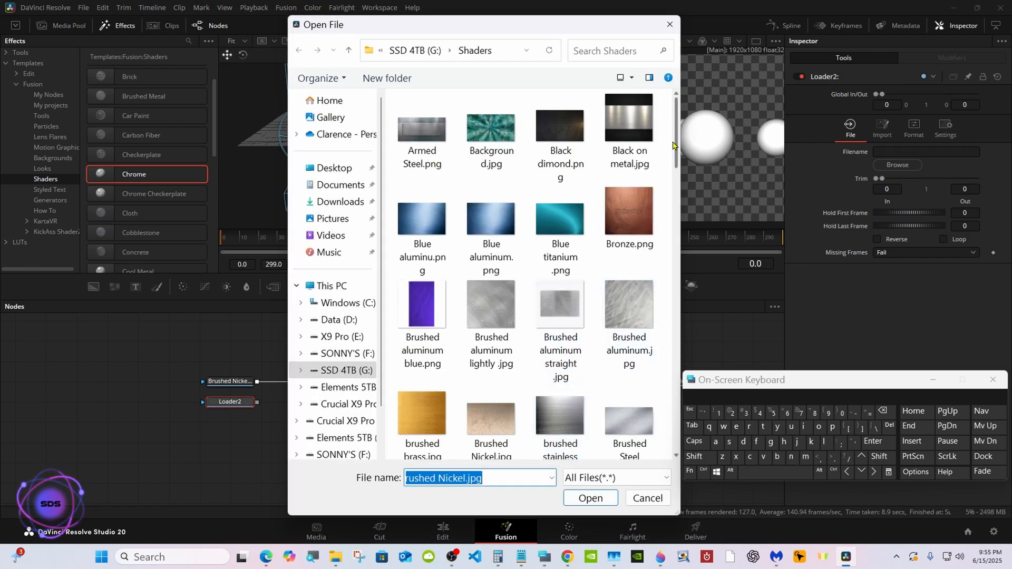
{"action": "scroll", "coordinate": [672, 138], "scroll_direction": "down", "scroll_amount": 1}
{"action": "left_click", "coordinate": [561, 178]}
{"action": "double_click", "coordinate": [562, 175]}
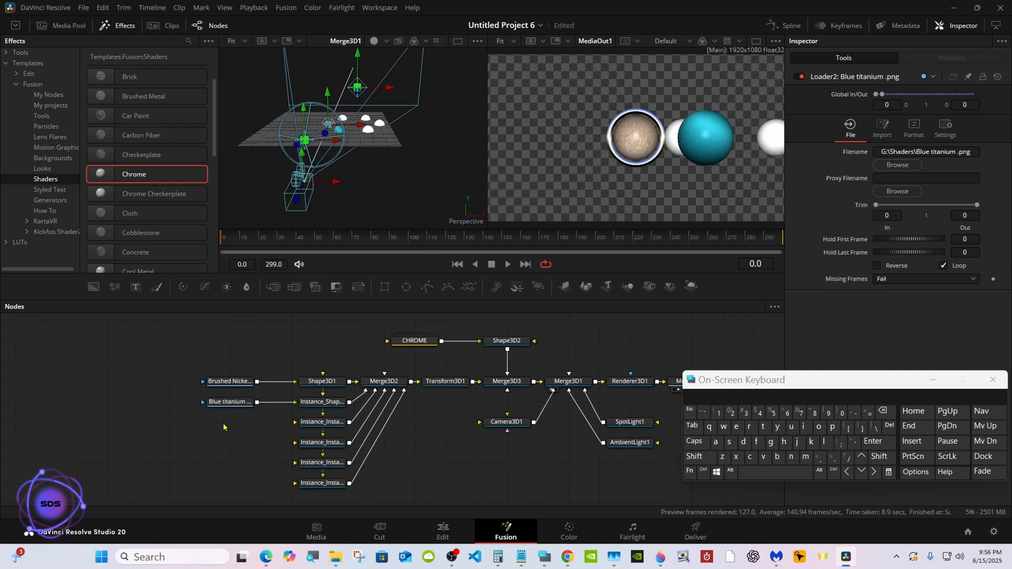
Add a Loader with Giraffe-skin.jpg and connect it to the second instanced sphere.
{"action": "left_click", "coordinate": [694, 457]}
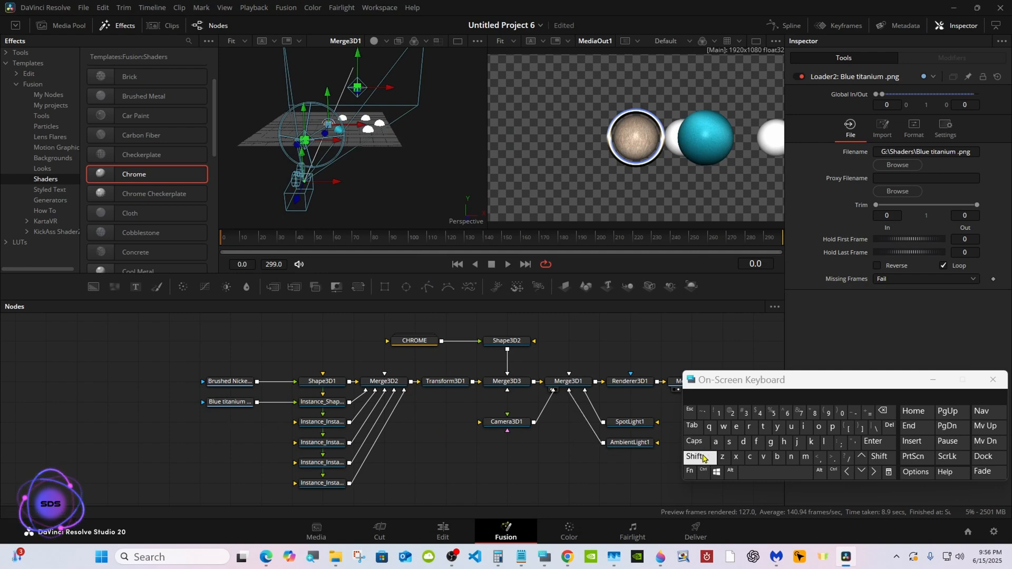
{"action": "left_click", "coordinate": [774, 472]}
{"action": "left_click", "coordinate": [537, 395]}
{"action": "scroll", "coordinate": [676, 255], "scroll_direction": "down", "scroll_amount": 10}
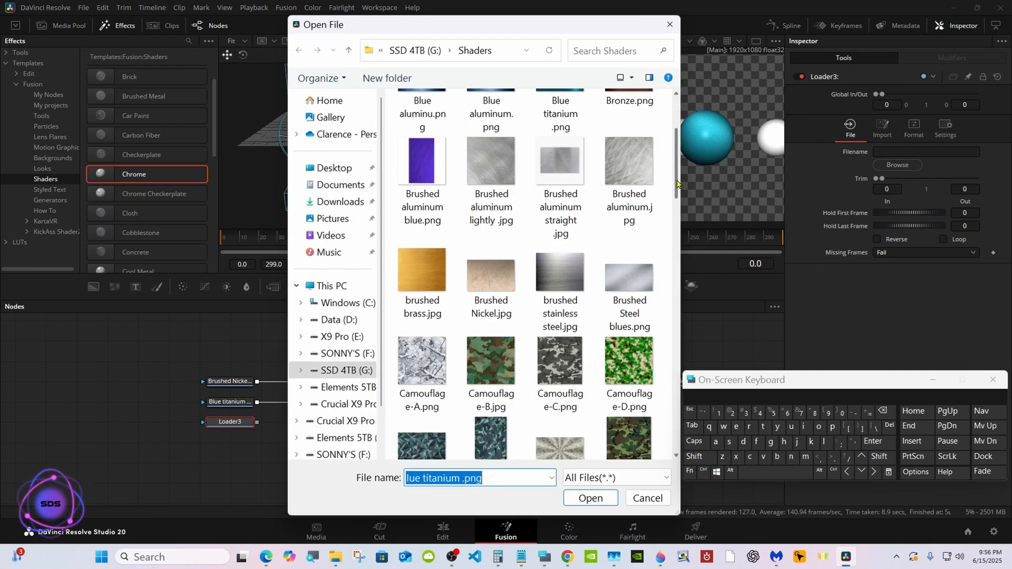
{"action": "left_click_drag", "start_coordinate": [676, 255], "coordinate": [672, 300]}
{"action": "double_click", "coordinate": [561, 271]}
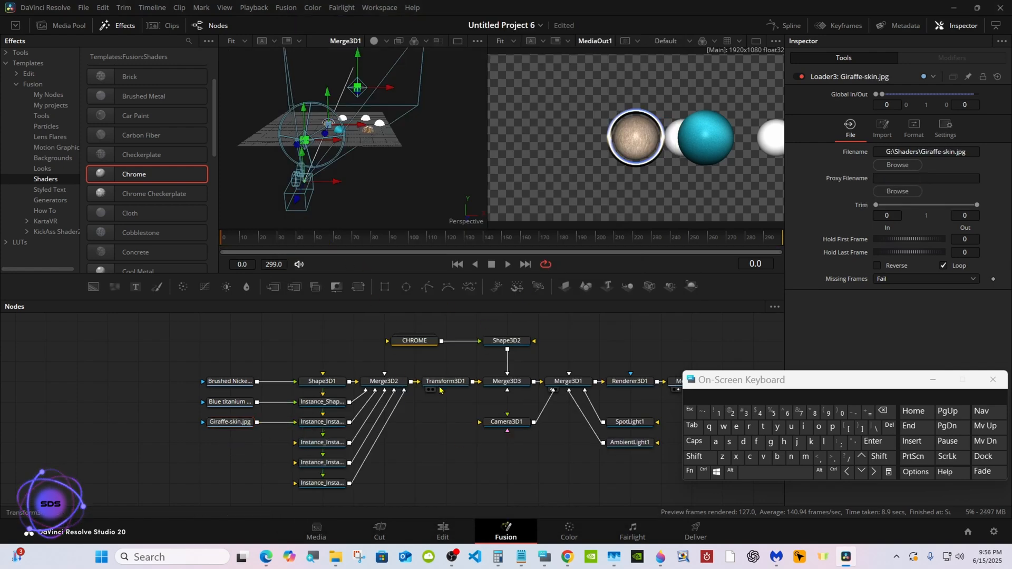
Add a Loader with Marble-7.jpg and connect it to the third instanced sphere.
{"action": "key", "text": "shift+space"}
{"action": "left_click", "coordinate": [533, 397]}
{"action": "left_click_drag", "start_coordinate": [675, 115], "coordinate": [673, 296]}
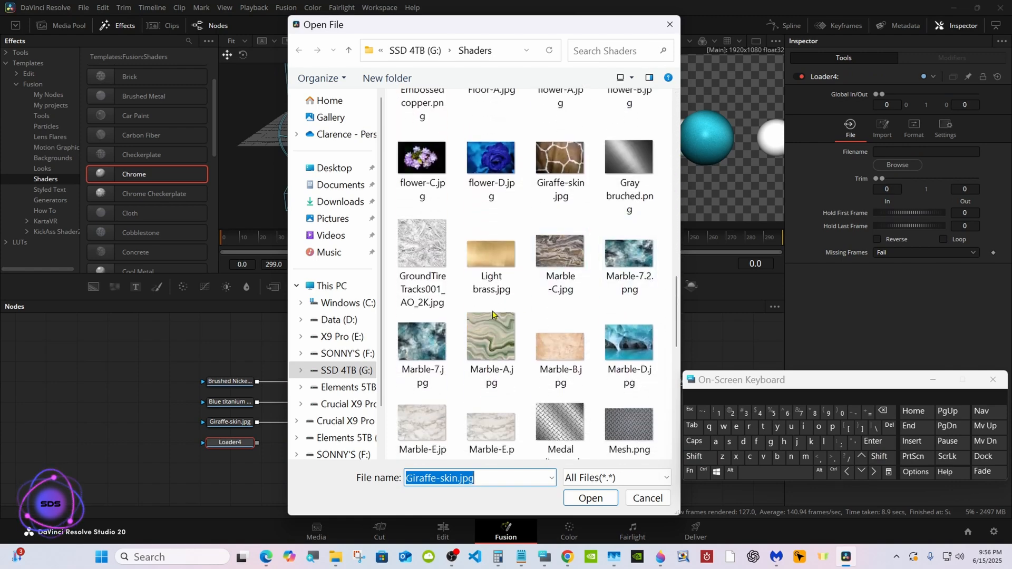
{"action": "double_click", "coordinate": [422, 341]}
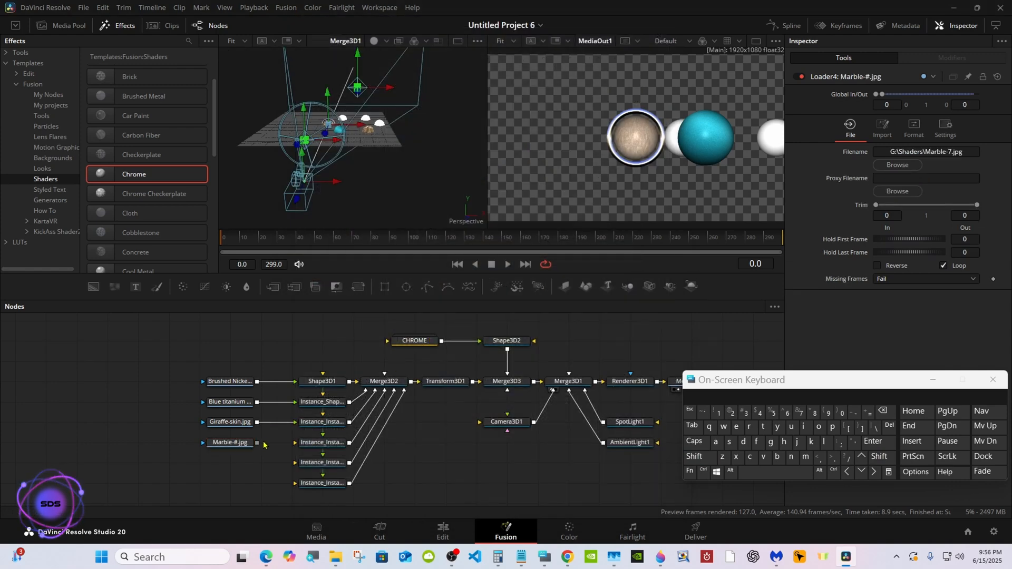
Add a Loader with Medal diamond plated.png and connect it to the fourth instanced sphere.
{"action": "left_click", "coordinate": [756, 473], "text": "shift"}
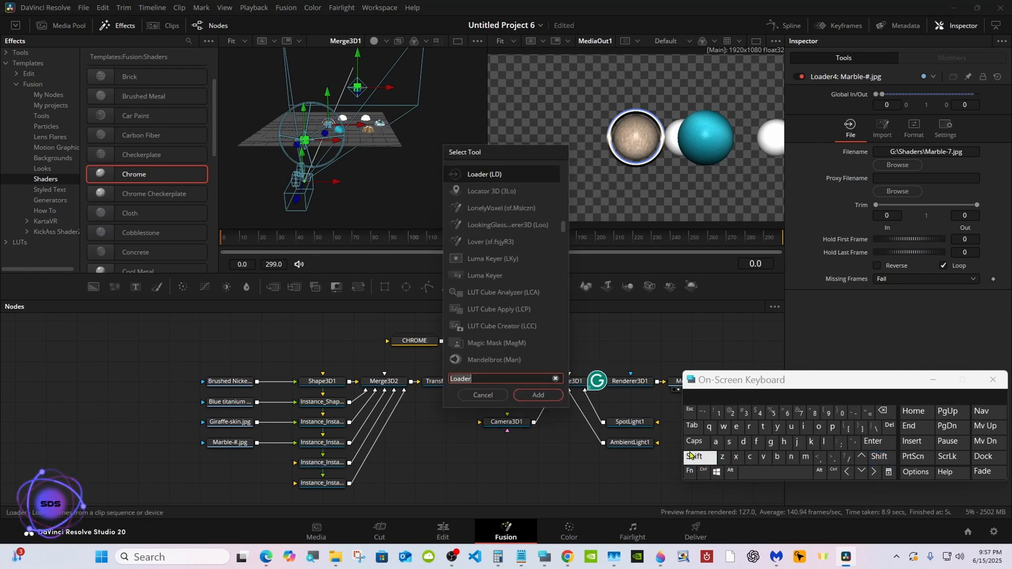
{"action": "left_click", "coordinate": [538, 395]}
{"action": "scroll", "coordinate": [676, 195], "scroll_direction": "down", "scroll_amount": 3}
{"action": "left_click_drag", "start_coordinate": [676, 195], "coordinate": [673, 338]}
{"action": "double_click", "coordinate": [560, 308]}
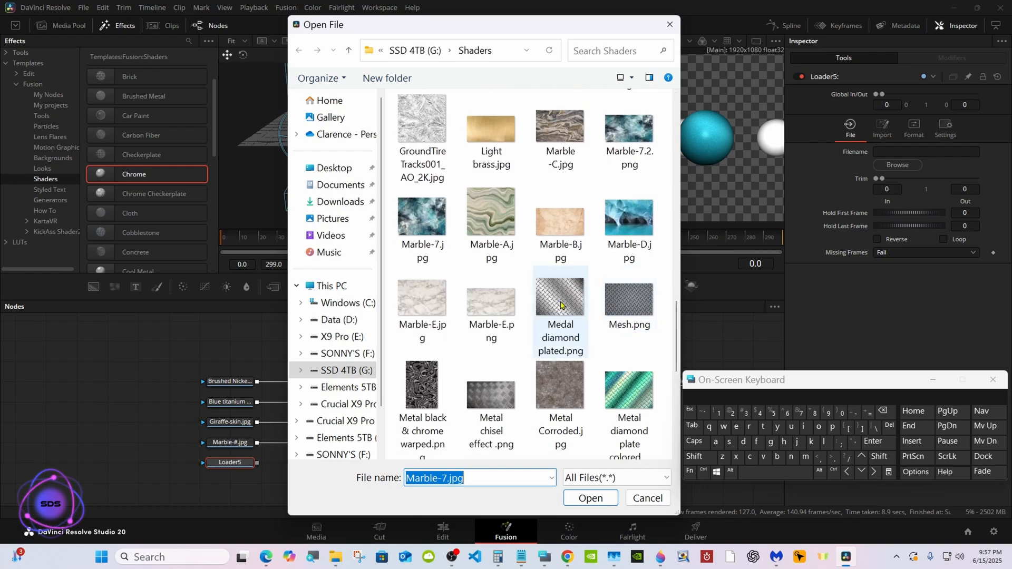
Add a Loader with Shaded brass.png and connect it to the last instanced sphere.
{"action": "key", "text": "shift+space"}
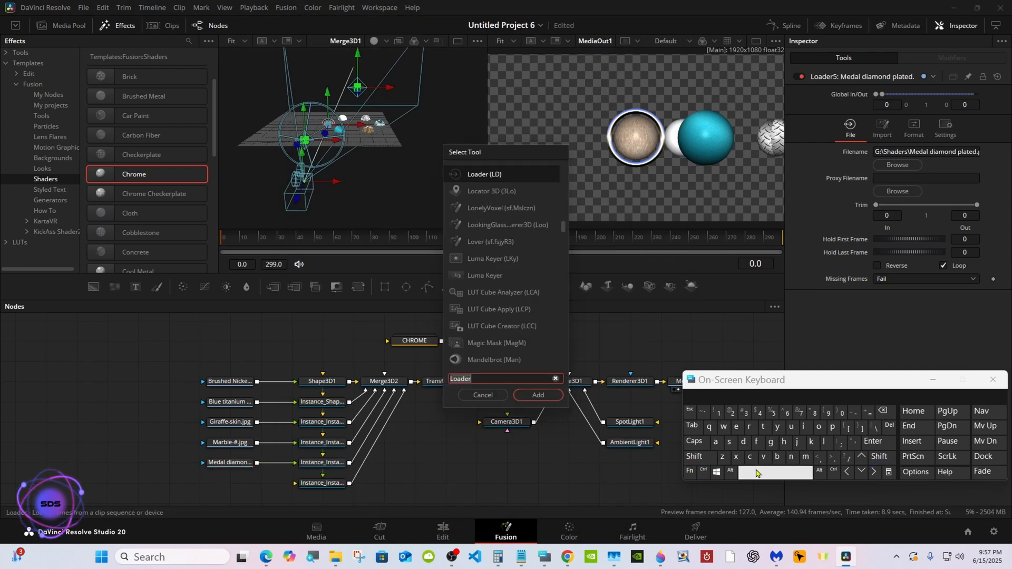
{"action": "left_click", "coordinate": [547, 396]}
{"action": "left_click_drag", "start_coordinate": [676, 126], "coordinate": [673, 390]}
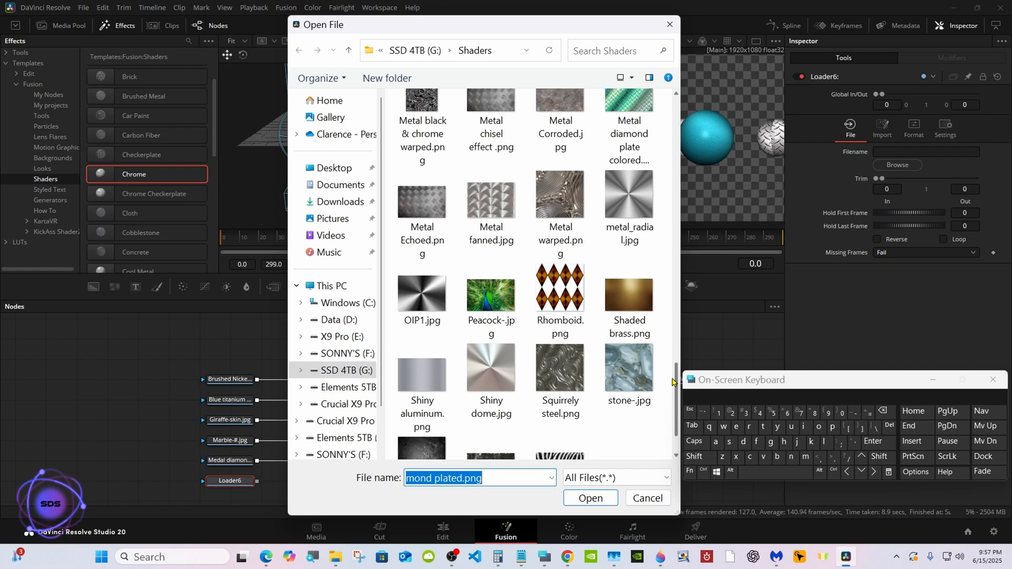
{"action": "double_click", "coordinate": [629, 274]}
{"action": "left_click_drag", "start_coordinate": [257, 481], "coordinate": [295, 481]}
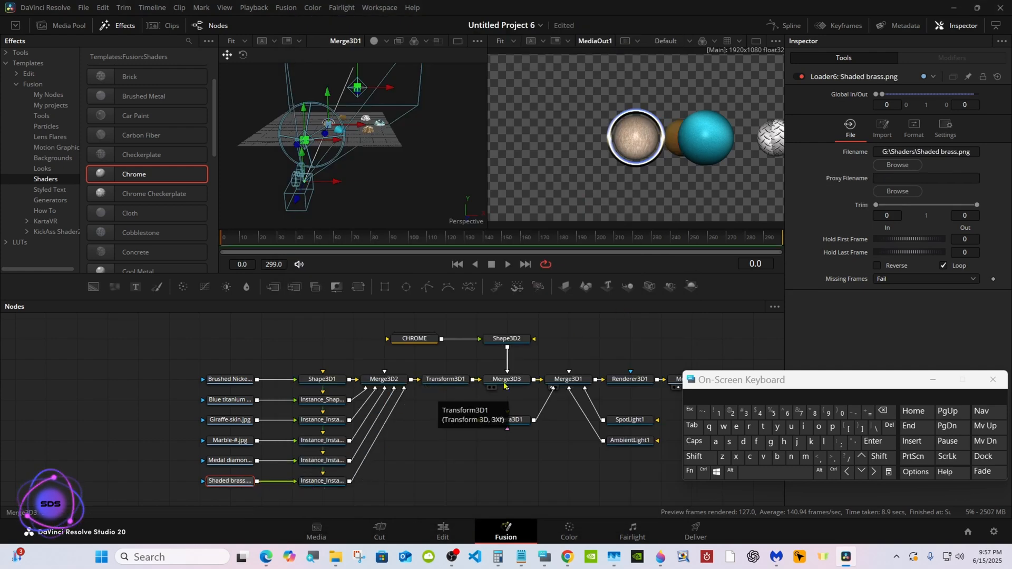
Modify the Y rotation of Transform3D1 with Anim Curves.
{"action": "left_click", "coordinate": [450, 379]}
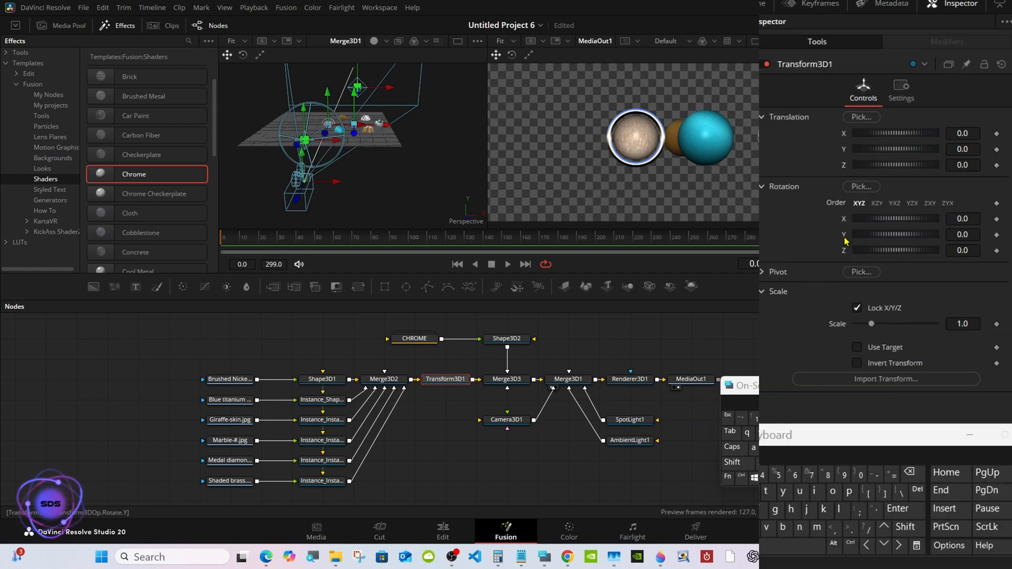
{"action": "right_click", "coordinate": [844, 241]}
{"action": "mouse_move", "coordinate": [876, 303]}
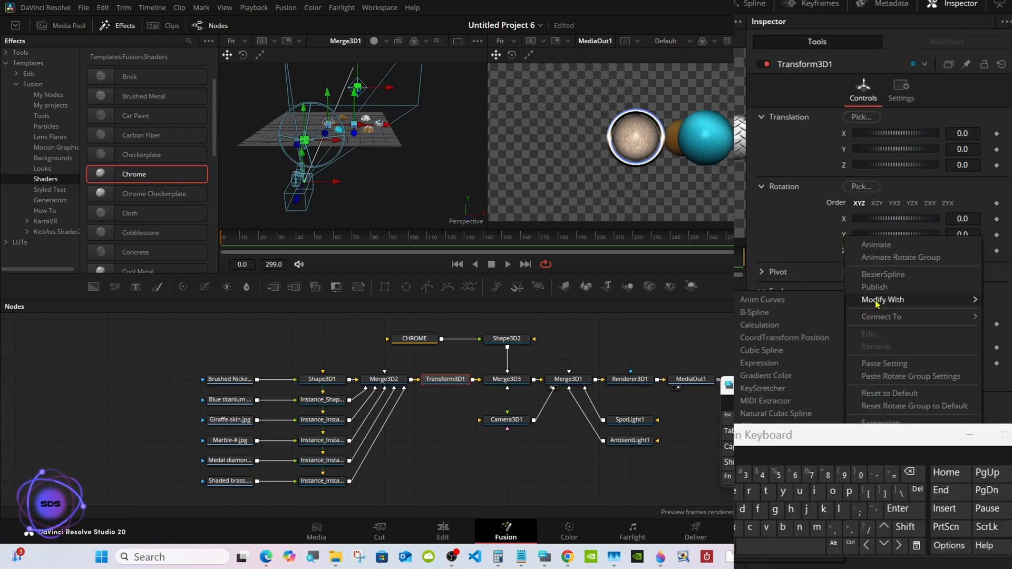
{"action": "left_click", "coordinate": [798, 304]}
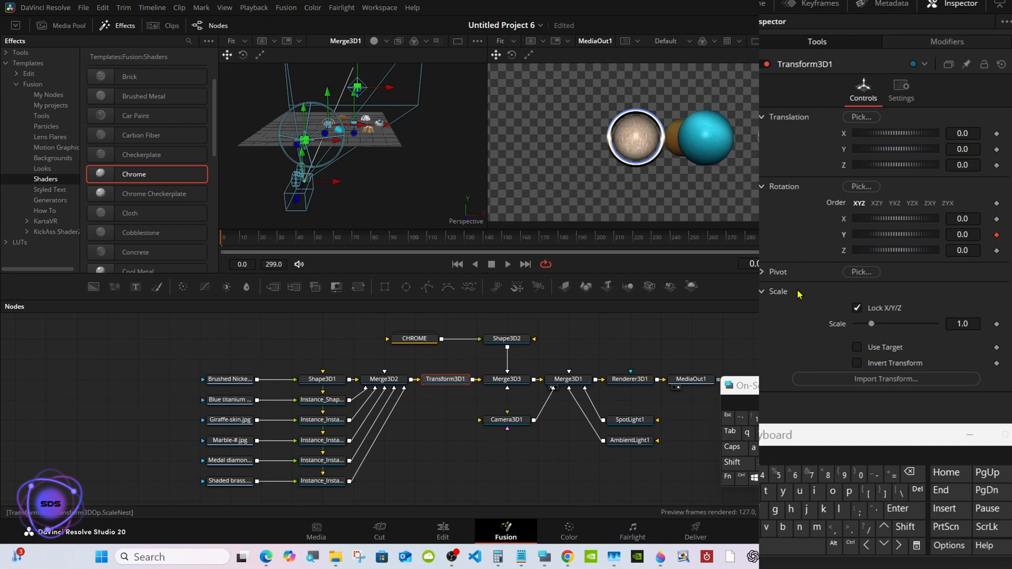
Set the Anim Curves scale on Transform3D1's Y rotation to 360 and put the on-screen keyboard away.
{"action": "left_click", "coordinate": [943, 46]}
{"action": "left_click", "coordinate": [973, 202]}
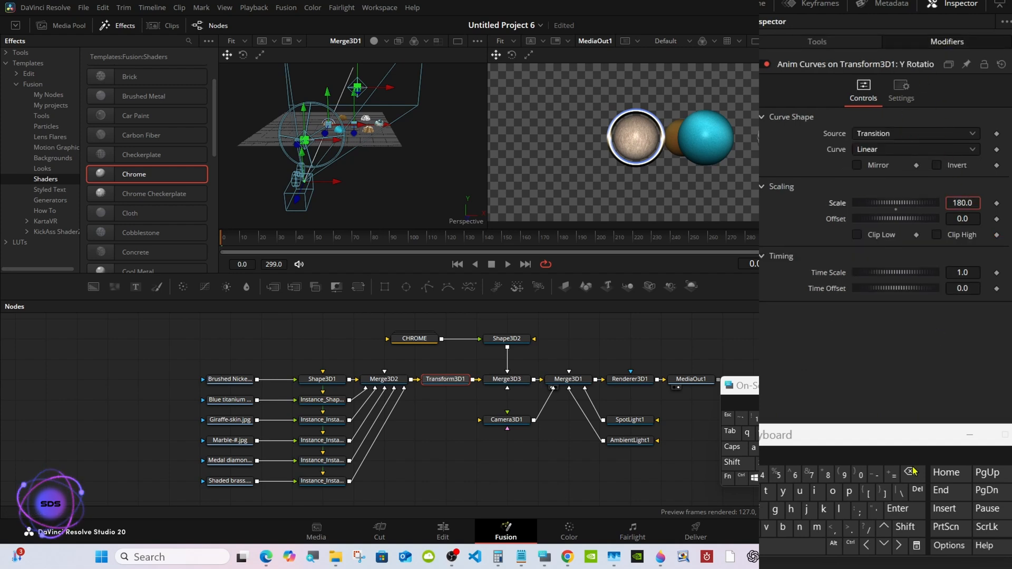
{"action": "key", "text": "BackSpace"}
{"action": "key", "text": "BackSpace"}
{"action": "key", "text": "BackSpace"}
{"action": "key", "text": "BackSpace"}
{"action": "key", "text": "BackSpace"}
{"action": "type", "text": "36"}
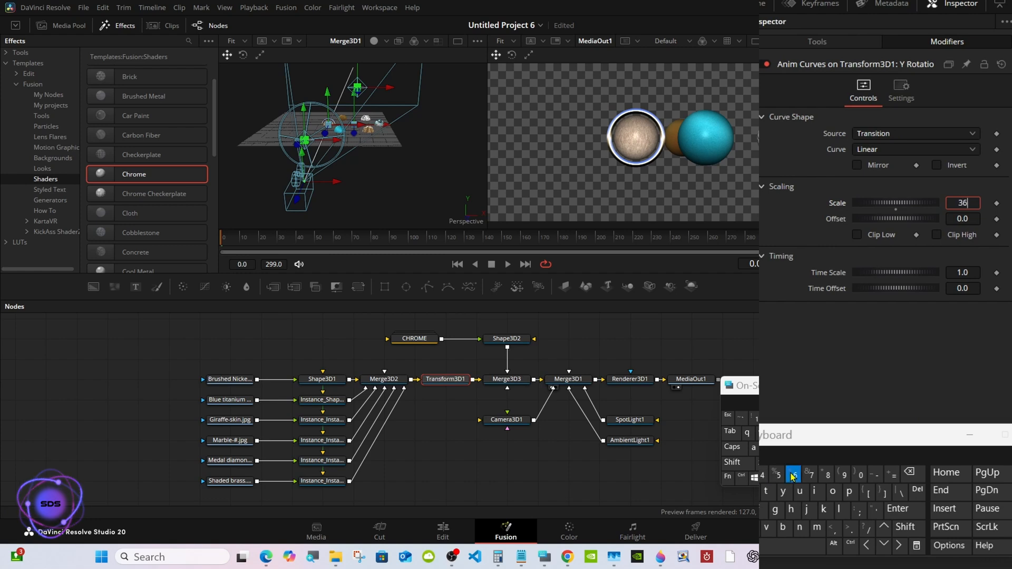
{"action": "left_click", "coordinate": [859, 475]}
{"action": "left_click", "coordinate": [896, 509]}
{"action": "left_click", "coordinate": [720, 361]}
{"action": "left_click_drag", "start_coordinate": [265, 238], "coordinate": [204, 250]}
{"action": "left_click", "coordinate": [970, 385]}
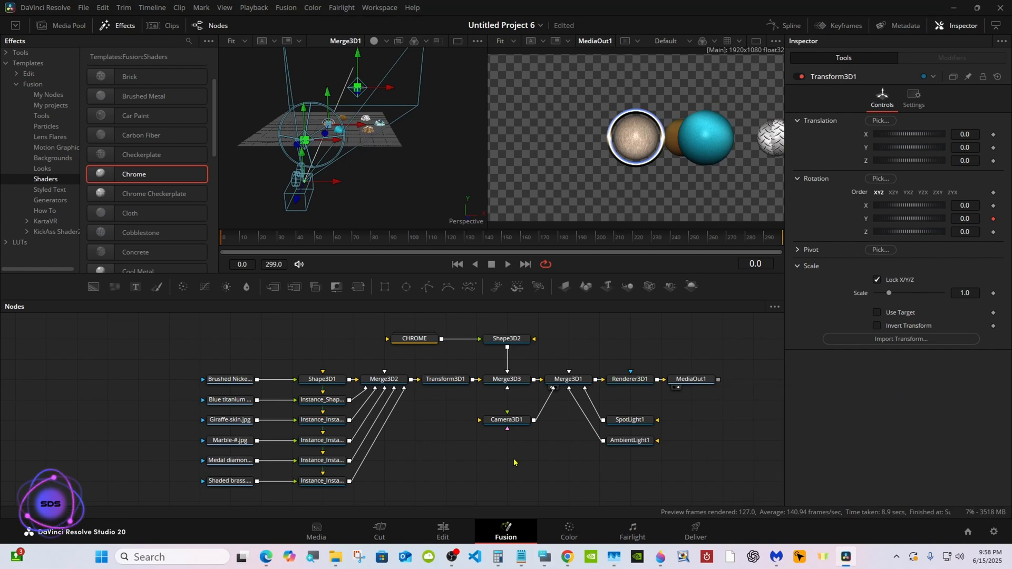
Play the composition on the Edit page to preview the rotating spheres, and park the playhead at frame 196.
{"action": "left_click", "coordinate": [442, 531]}
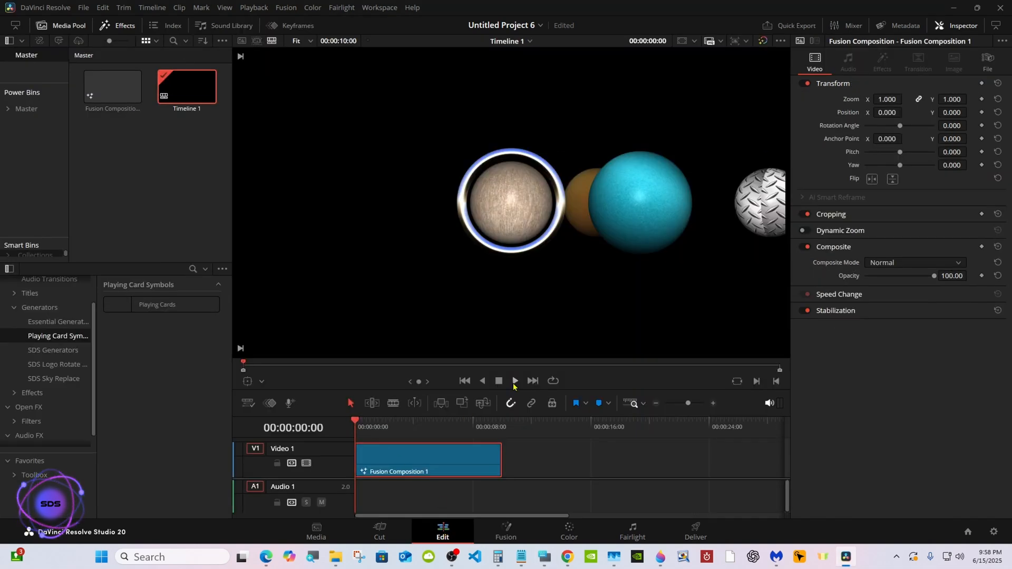
{"action": "left_click", "coordinate": [513, 381]}
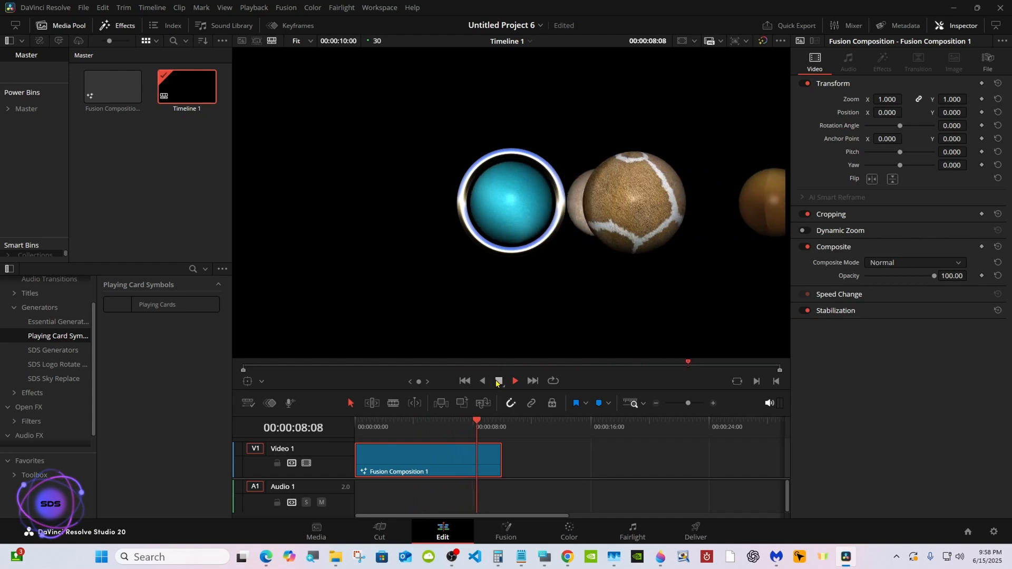
{"action": "left_click", "coordinate": [498, 380]}
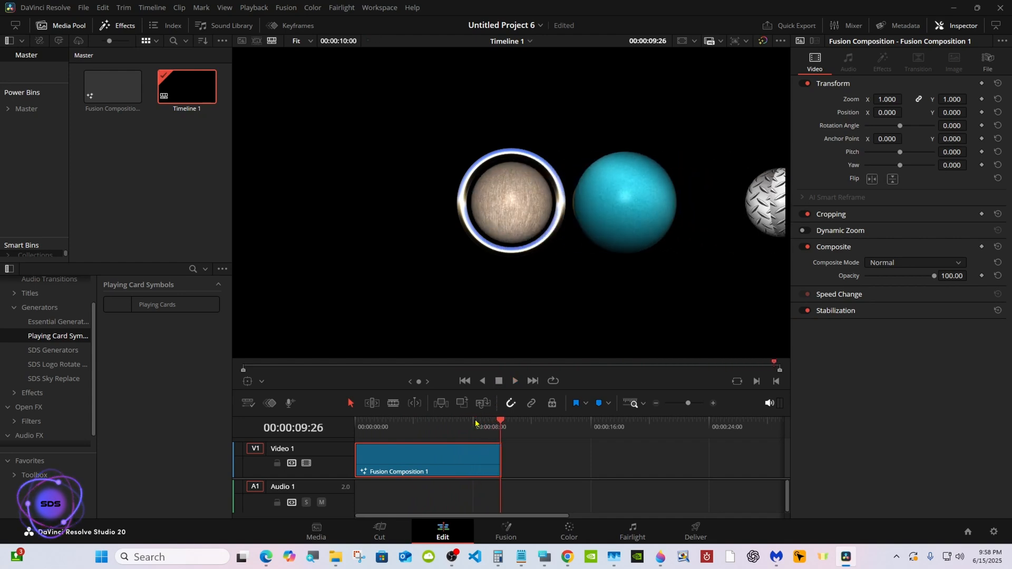
{"action": "left_click", "coordinate": [452, 428]}
Return to the Fusion page and multi-select the six image loaders in order, from Brushed Nickel to Shaded brass.
{"action": "left_click", "coordinate": [507, 525]}
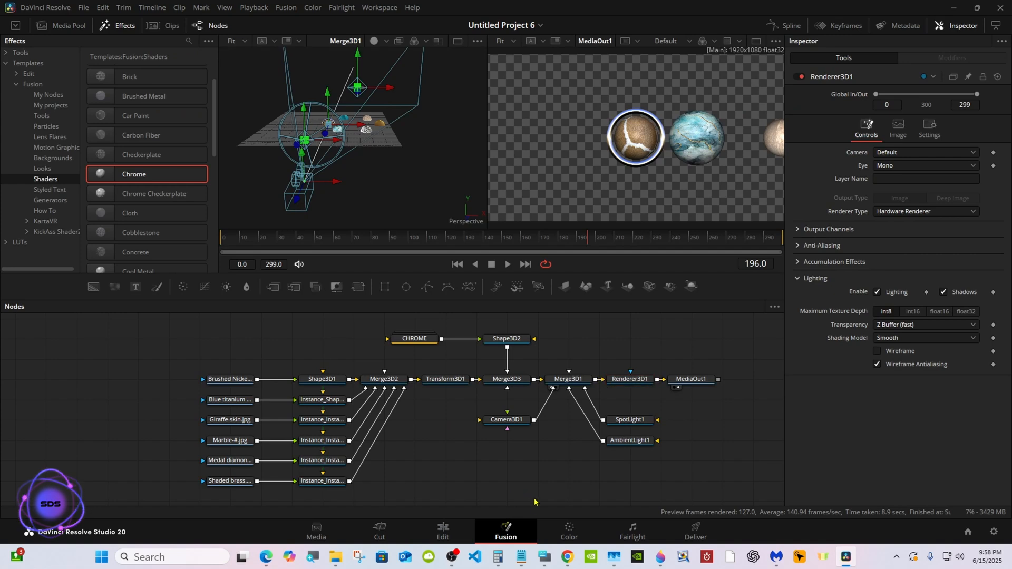
{"action": "left_click", "coordinate": [544, 557]}
{"action": "left_click_drag", "start_coordinate": [748, 376], "coordinate": [745, 241]}
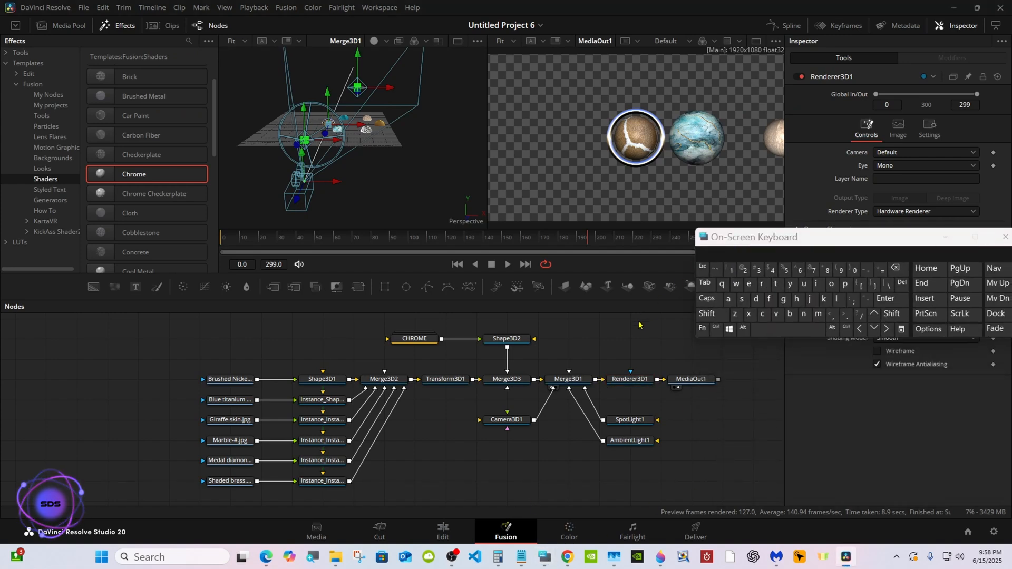
{"action": "left_click", "coordinate": [716, 329]}
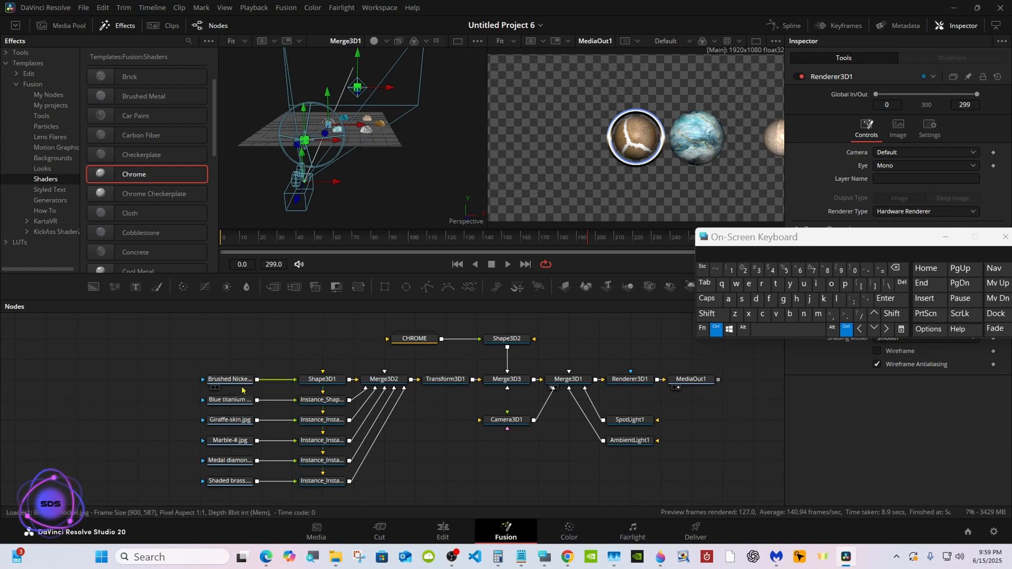
{"action": "left_click", "coordinate": [218, 380], "text": "ctrl"}
{"action": "left_click", "coordinate": [223, 400], "text": "ctrl"}
{"action": "left_click", "coordinate": [225, 419], "text": "ctrl"}
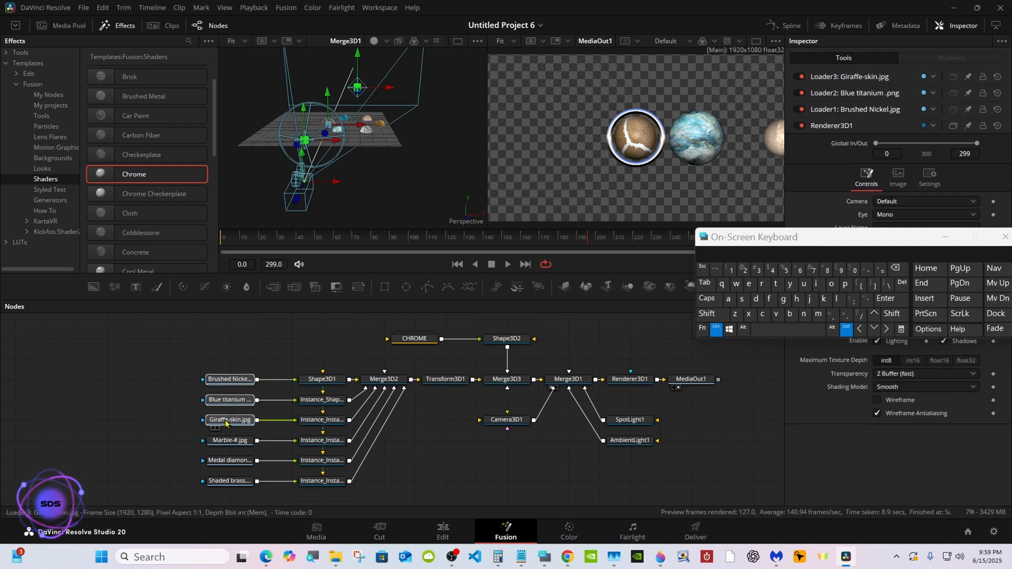
{"action": "left_click", "coordinate": [228, 440], "text": "ctrl"}
{"action": "left_click", "coordinate": [228, 461], "text": "ctrl"}
{"action": "left_click", "coordinate": [228, 482], "text": "ctrl"}
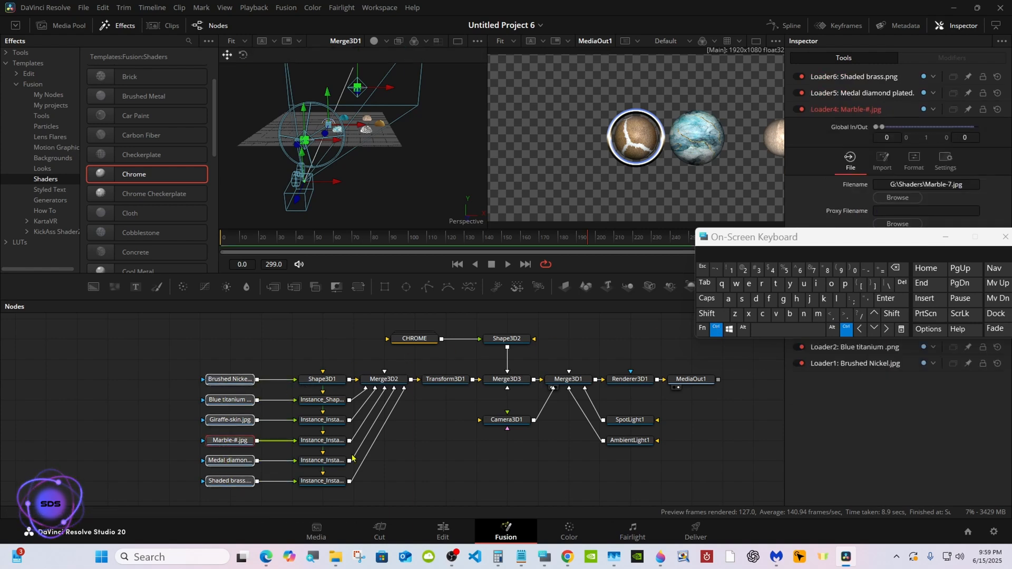
Extend the selection to Camera3D1, SpotLight1, AmbientLight1 and Shape3D1 in that order, followed by all remaining nodes.
{"action": "left_click", "coordinate": [504, 422], "text": "ctrl"}
{"action": "left_click", "coordinate": [621, 422], "text": "ctrl"}
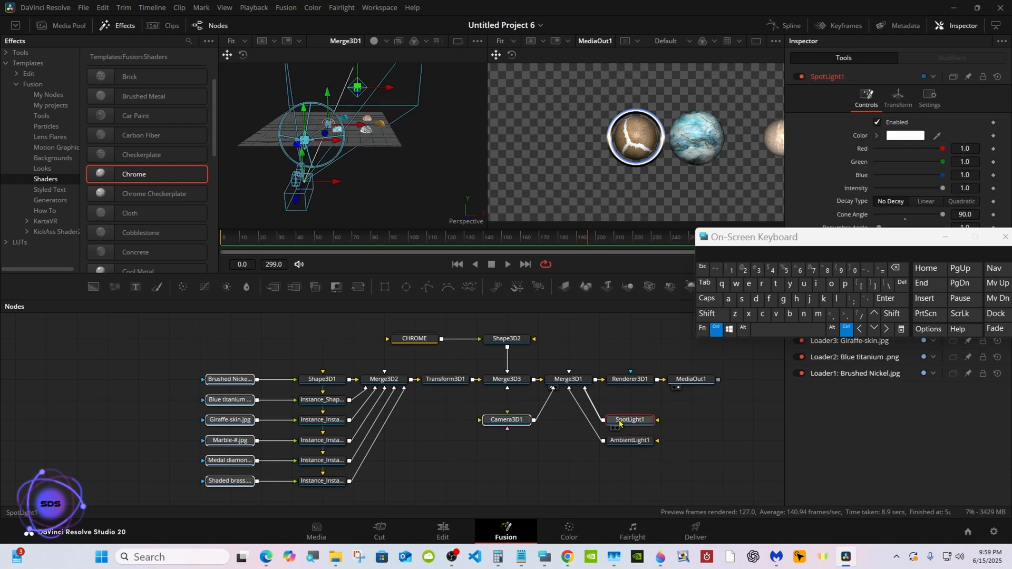
{"action": "left_click", "coordinate": [619, 443], "text": "ctrl"}
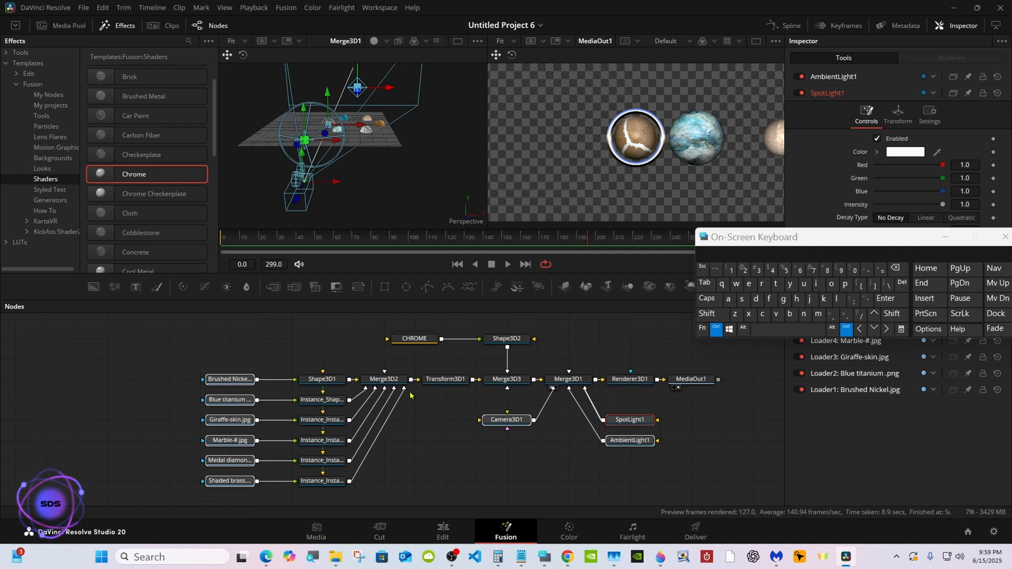
{"action": "left_click", "coordinate": [322, 379], "text": "ctrl"}
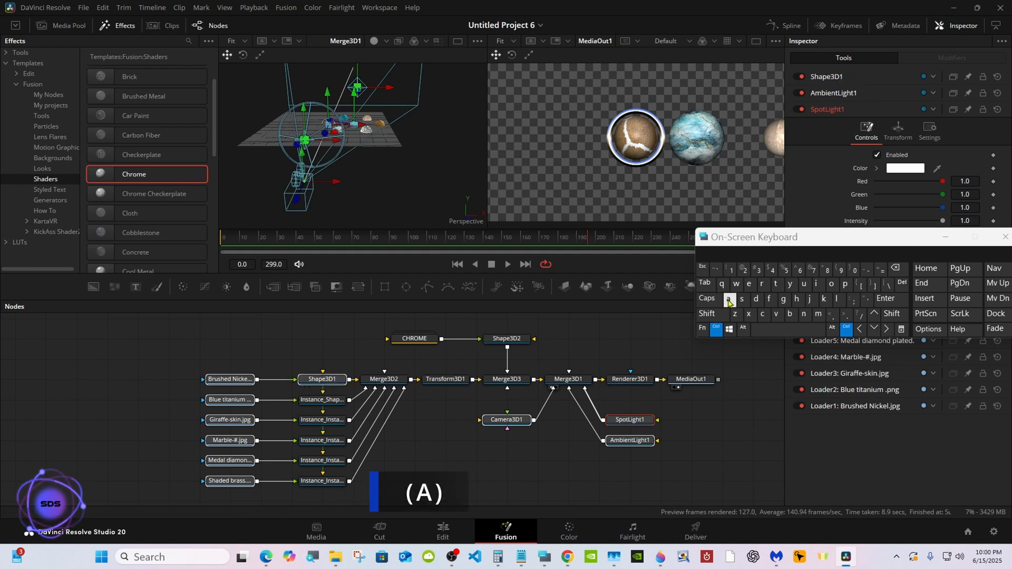
{"action": "left_click", "coordinate": [728, 299]}
{"action": "left_click", "coordinate": [717, 329]}
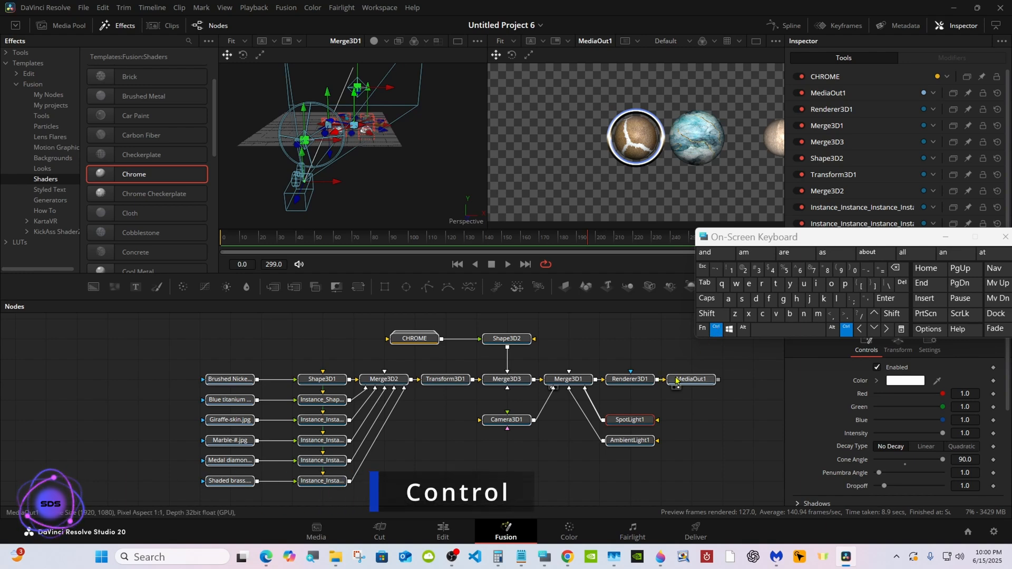
Create a macro from all the selected nodes and release the held Ctrl modifier on the on-screen keyboard.
{"action": "mouse_move", "coordinate": [676, 381]}
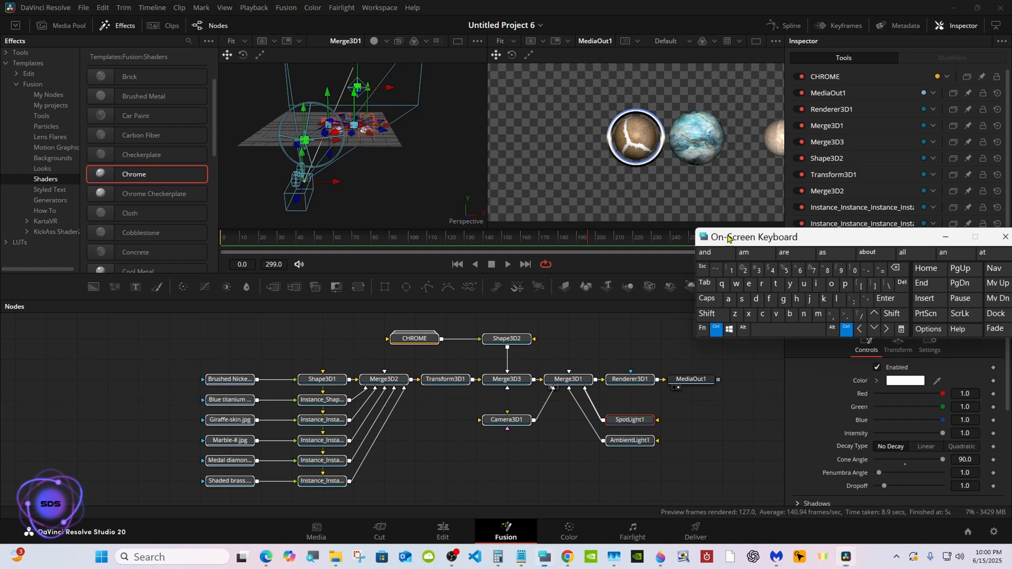
{"action": "left_click_drag", "start_coordinate": [727, 236], "coordinate": [762, 360]}
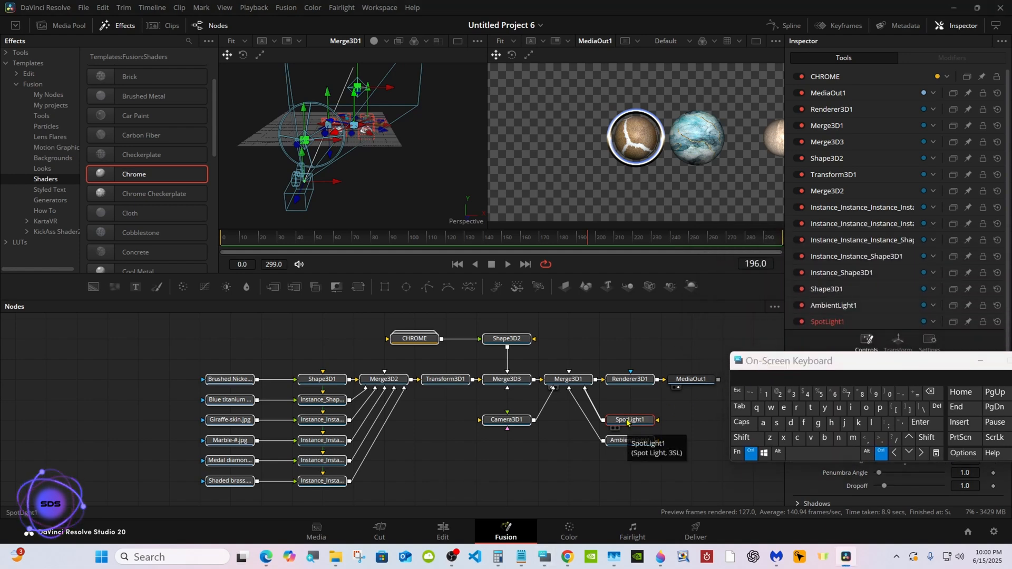
{"action": "right_click", "coordinate": [627, 422]}
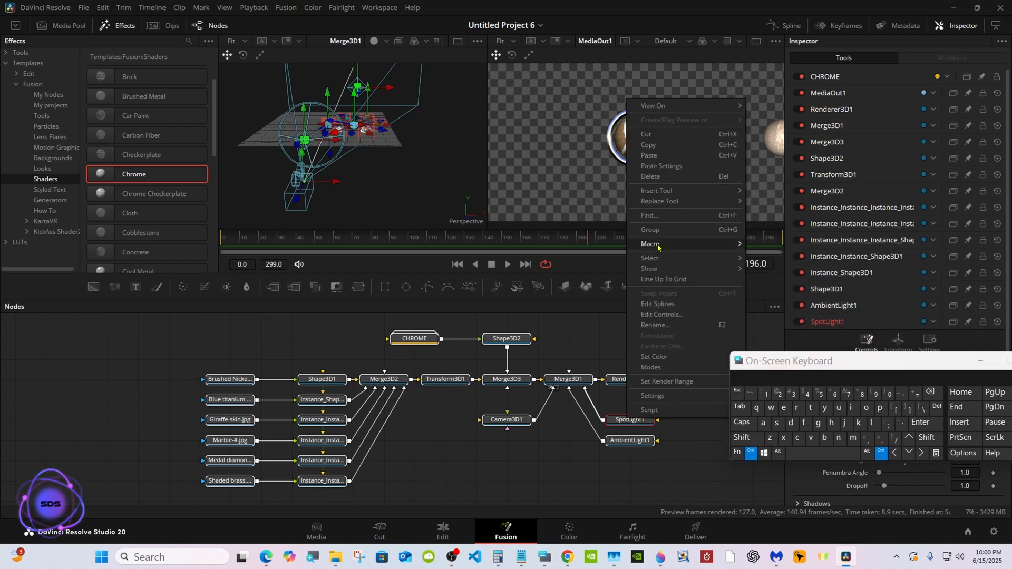
{"action": "mouse_move", "coordinate": [658, 246]}
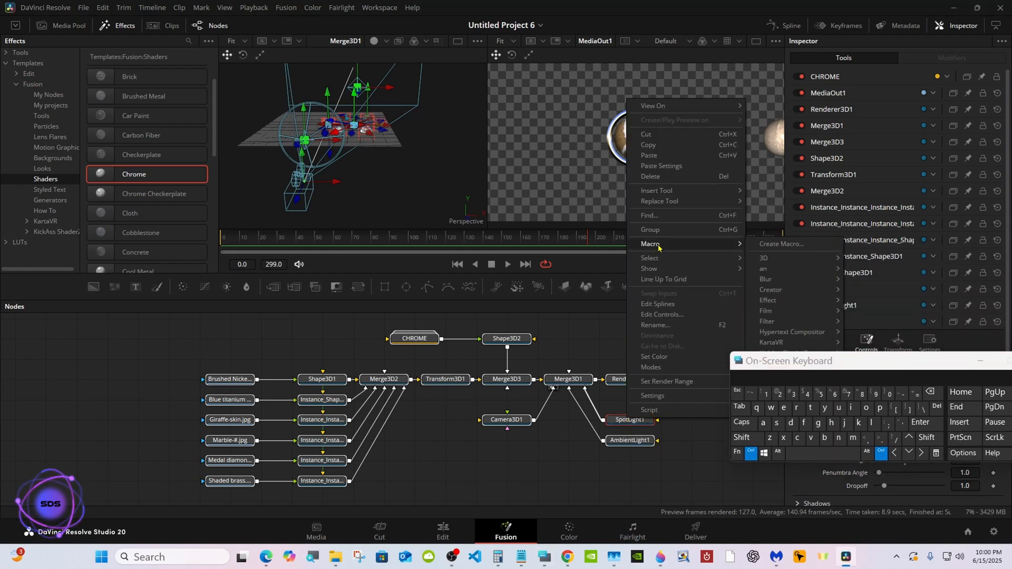
{"action": "left_click", "coordinate": [775, 245]}
{"action": "left_click_drag", "start_coordinate": [774, 367], "coordinate": [632, 303]}
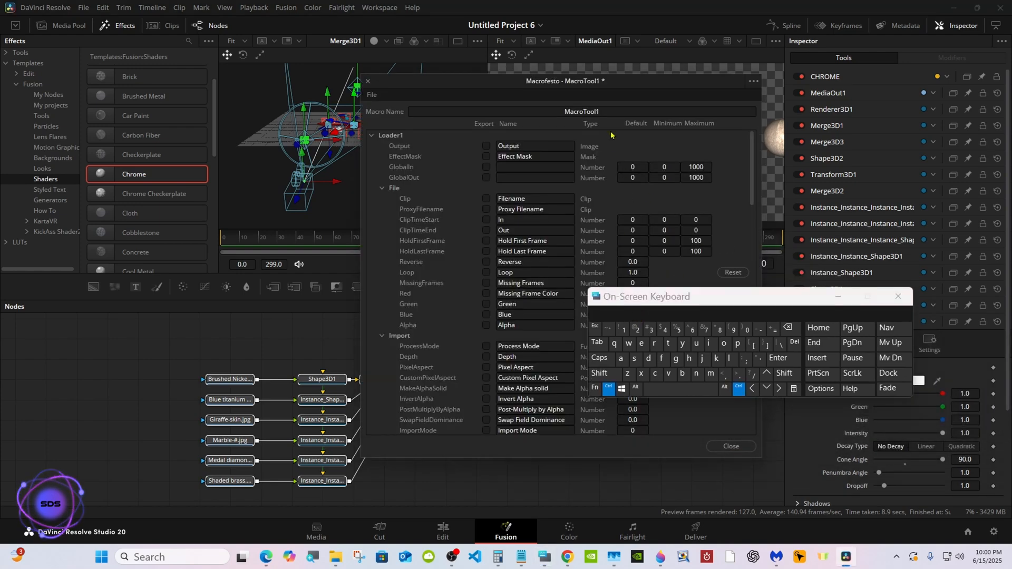
{"action": "left_click", "coordinate": [608, 390]}
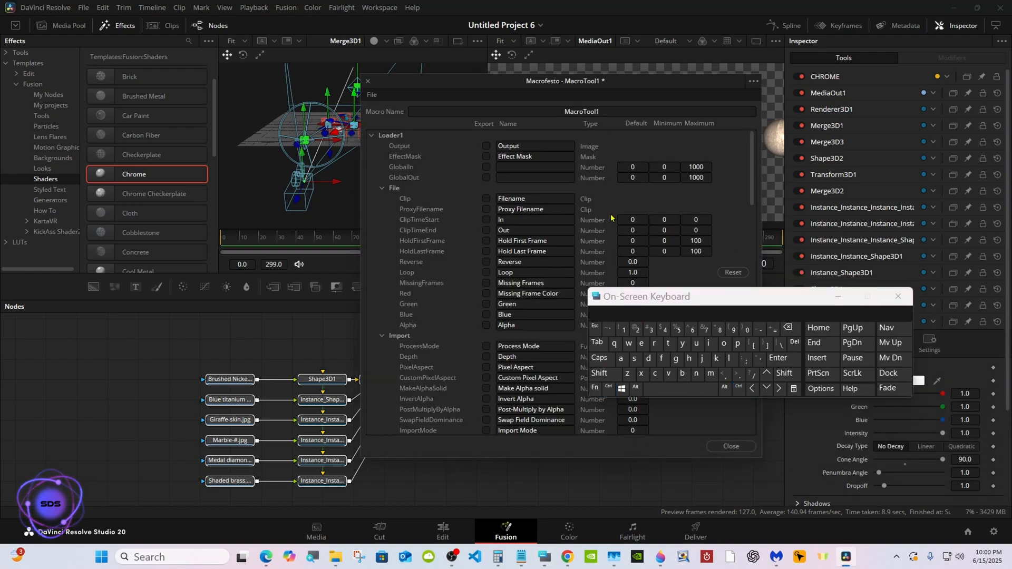
Name the macro "Spheres & Ring" and shift the on-screen keyboard away from the macro settings.
{"action": "left_click", "coordinate": [605, 110]}
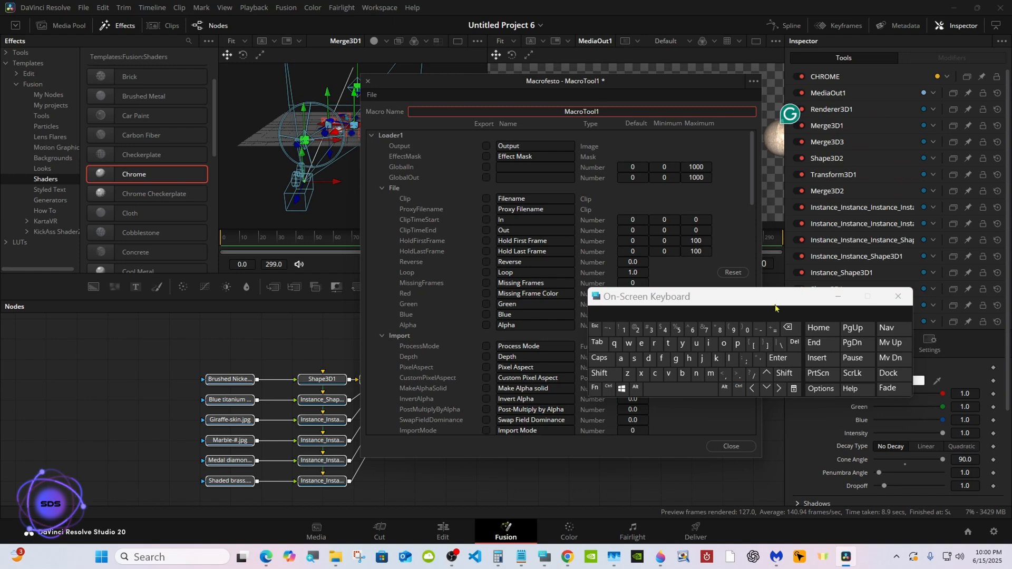
{"action": "left_click", "coordinate": [787, 327]}
{"action": "left_click", "coordinate": [599, 373]}
{"action": "left_click", "coordinate": [634, 359]}
{"action": "left_click", "coordinate": [737, 343]}
{"action": "left_click", "coordinate": [689, 359]}
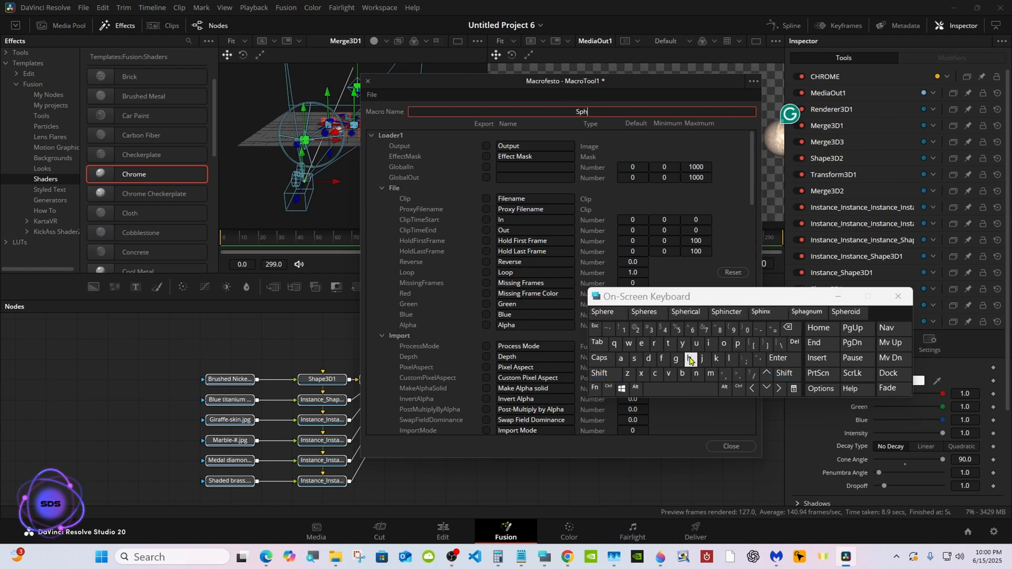
{"action": "left_click", "coordinate": [641, 343]}
{"action": "left_click", "coordinate": [644, 311]}
{"action": "left_click", "coordinate": [601, 373]}
{"action": "left_click", "coordinate": [704, 329]}
{"action": "left_click", "coordinate": [618, 374]}
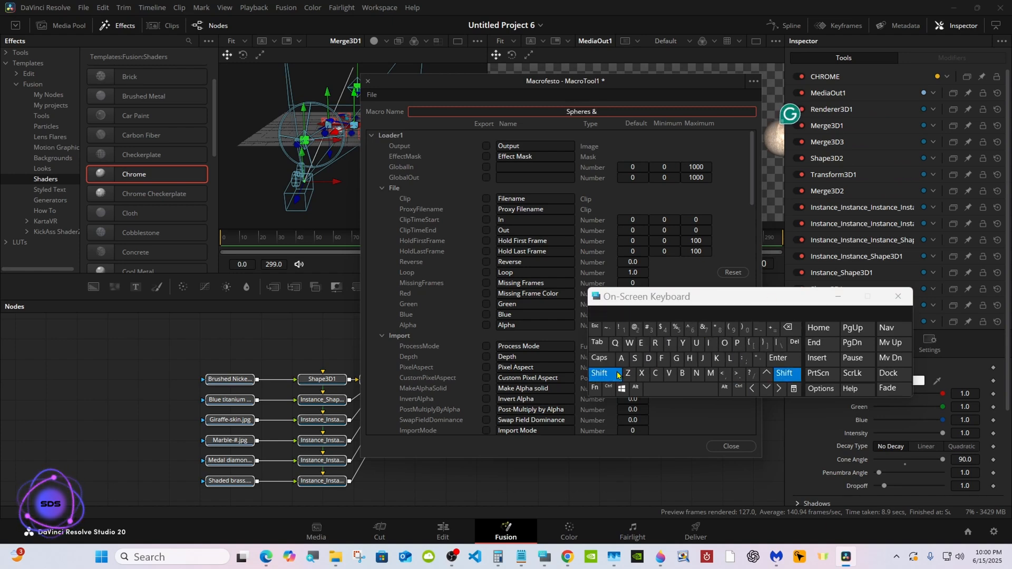
{"action": "left_click", "coordinate": [661, 388]}
{"action": "left_click", "coordinate": [601, 373]}
{"action": "left_click", "coordinate": [655, 343]}
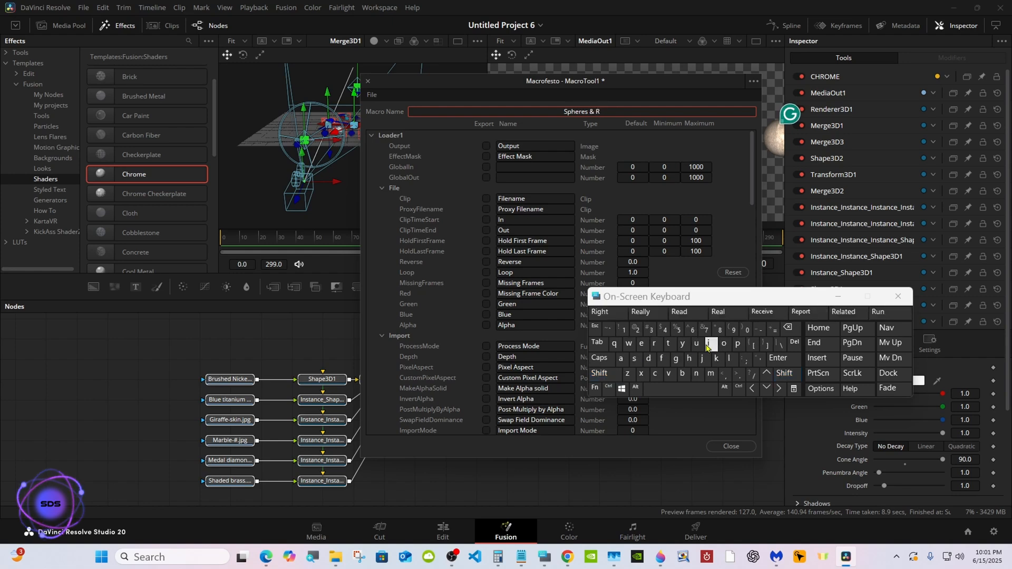
{"action": "left_click", "coordinate": [709, 344]}
{"action": "left_click", "coordinate": [696, 373]}
{"action": "left_click", "coordinate": [675, 359]}
{"action": "left_click_drag", "start_coordinate": [613, 299], "coordinate": [617, 258]}
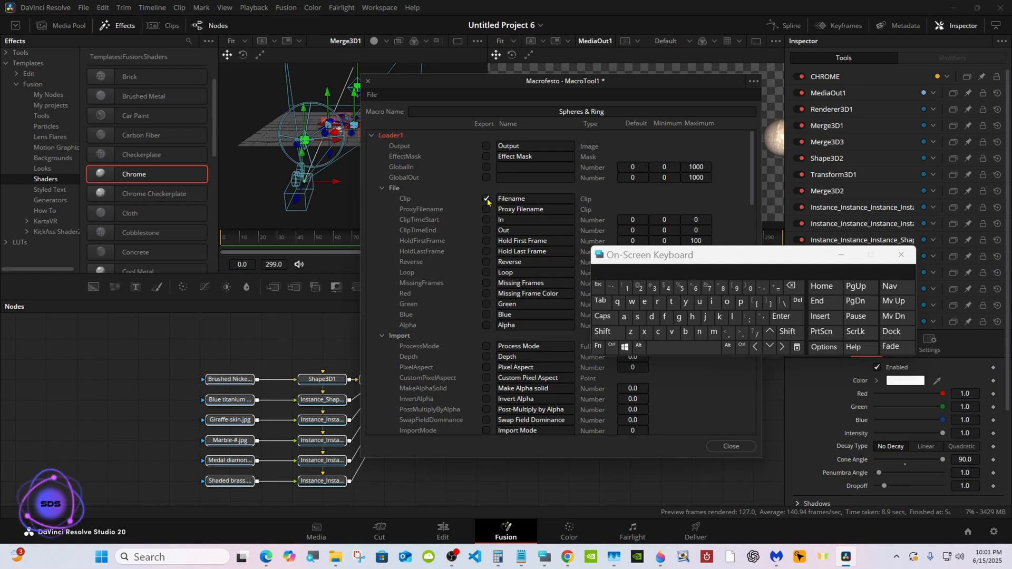
Export Loader1's Clip control in the macro and append a two-digit number to its Filename label.
{"action": "left_click", "coordinate": [512, 202]}
{"action": "left_click", "coordinate": [683, 347]}
{"action": "left_click", "coordinate": [750, 287]}
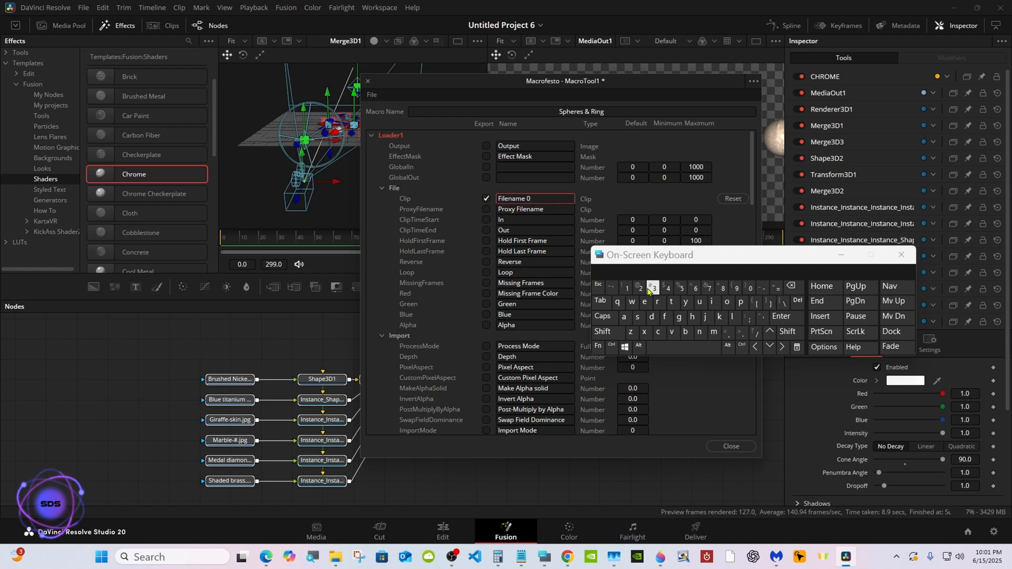
{"action": "left_click", "coordinate": [371, 136]}
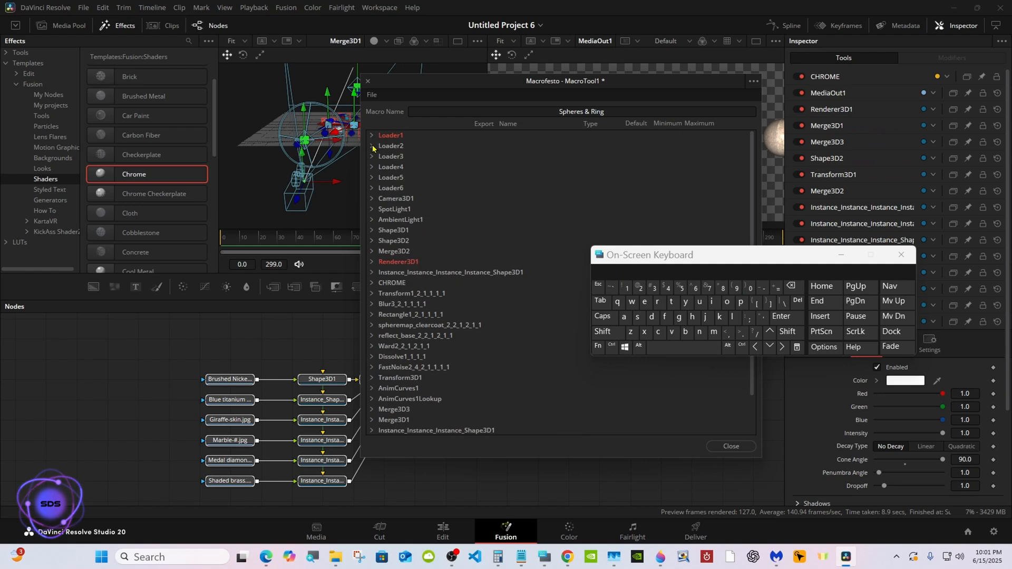
Export Loader2's Clip control in the macro and label it "Filename 02".
{"action": "left_click", "coordinate": [371, 146]}
{"action": "left_click", "coordinate": [539, 212]}
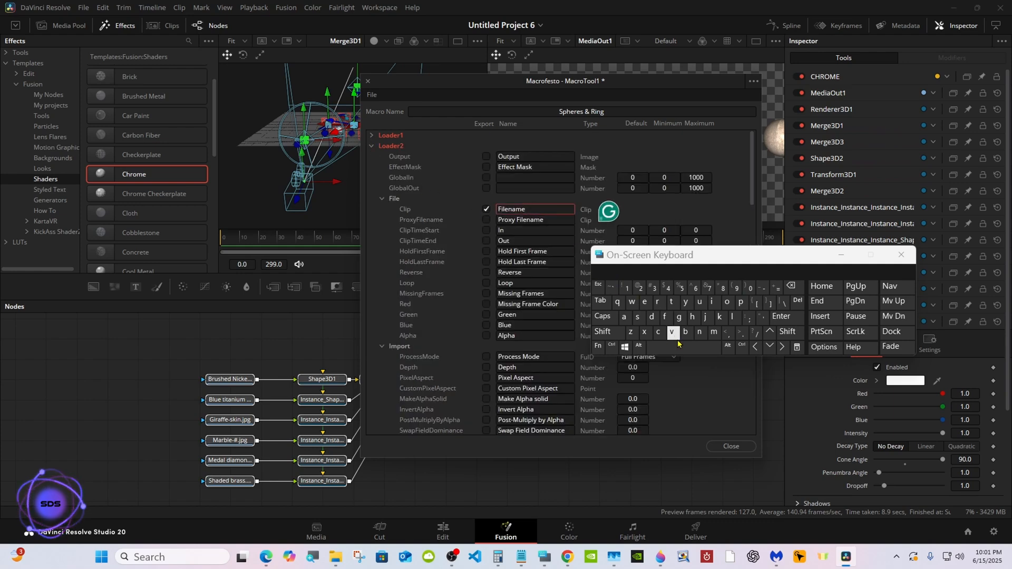
{"action": "left_click", "coordinate": [683, 346]}
{"action": "left_click", "coordinate": [750, 288]}
{"action": "left_click", "coordinate": [641, 289]}
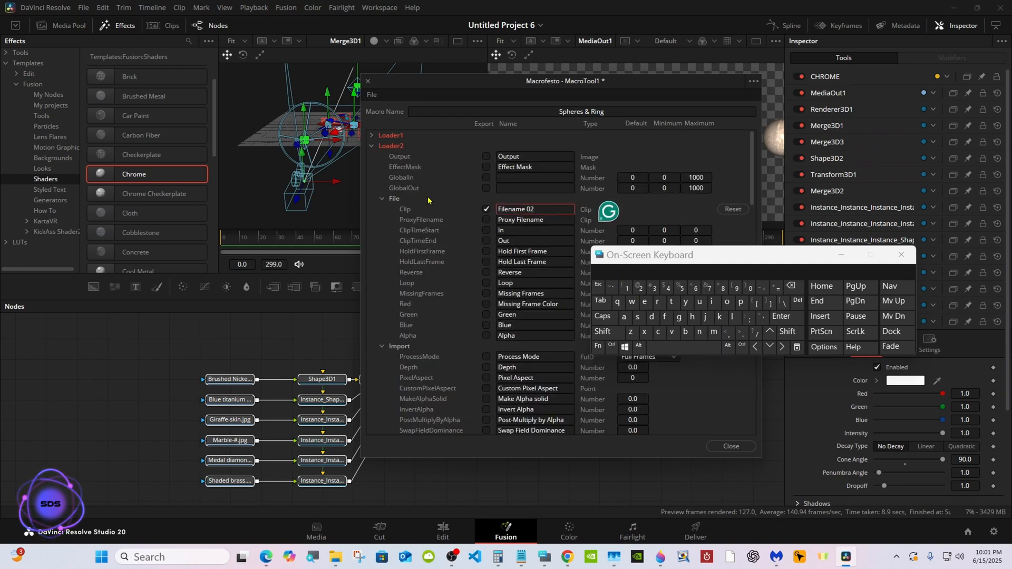
{"action": "left_click", "coordinate": [372, 146]}
Export Loader3's Clip control in the macro and label it "Filename 03".
{"action": "left_click", "coordinate": [372, 156]}
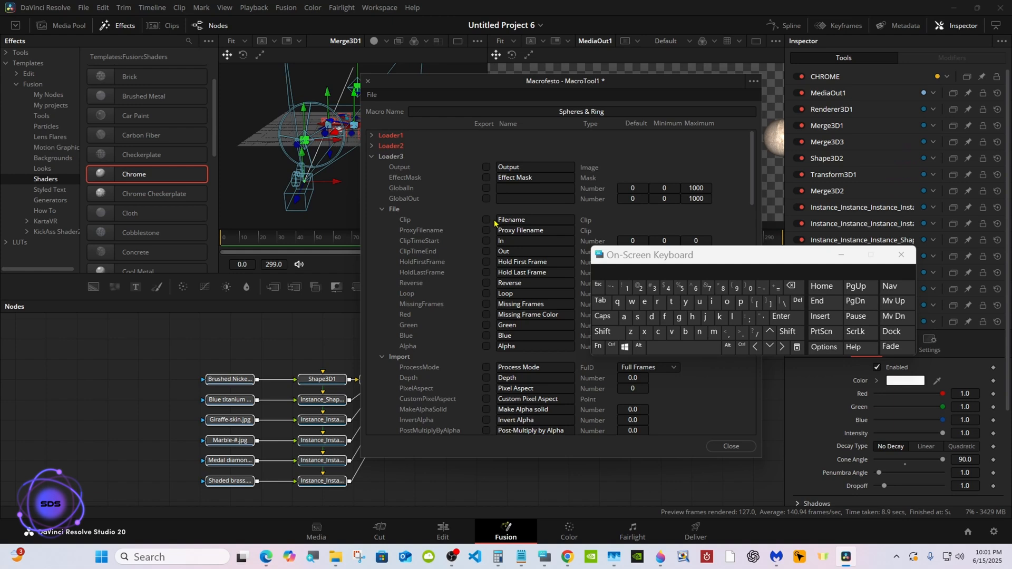
{"action": "left_click", "coordinate": [529, 222]}
{"action": "left_click", "coordinate": [683, 347]}
{"action": "left_click", "coordinate": [751, 288]}
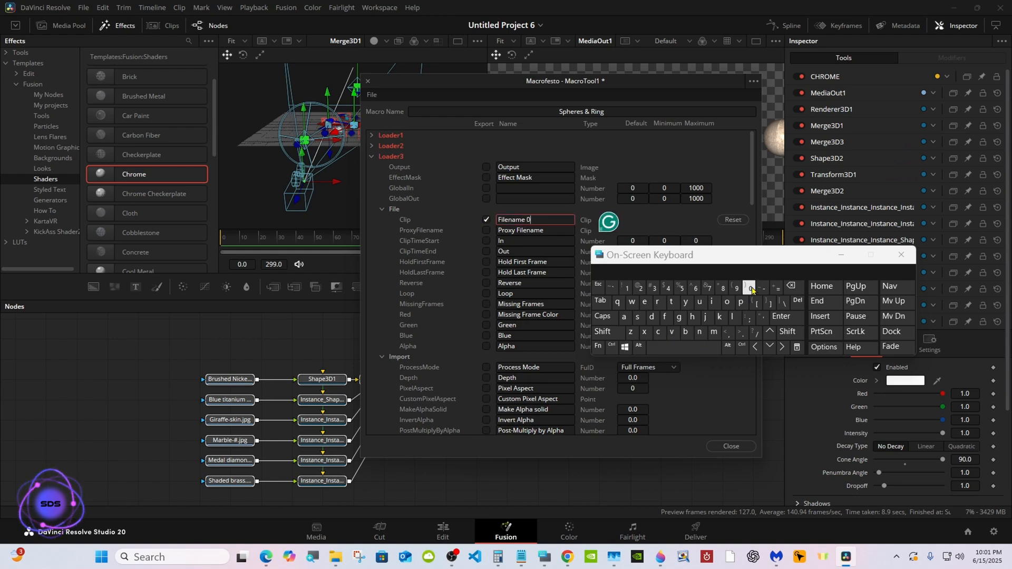
{"action": "left_click", "coordinate": [653, 288]}
{"action": "left_click", "coordinate": [371, 156]}
Export Loader4's Clip control in the macro and label it "Filename 04".
{"action": "left_click", "coordinate": [371, 167]}
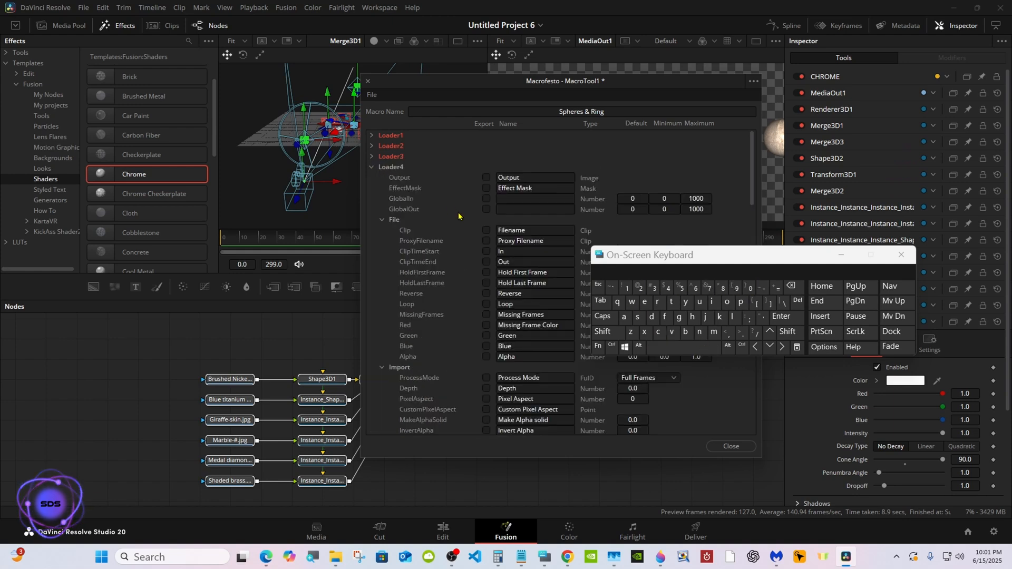
{"action": "left_click", "coordinate": [519, 231]}
{"action": "left_click", "coordinate": [684, 346]}
{"action": "left_click", "coordinate": [750, 287]}
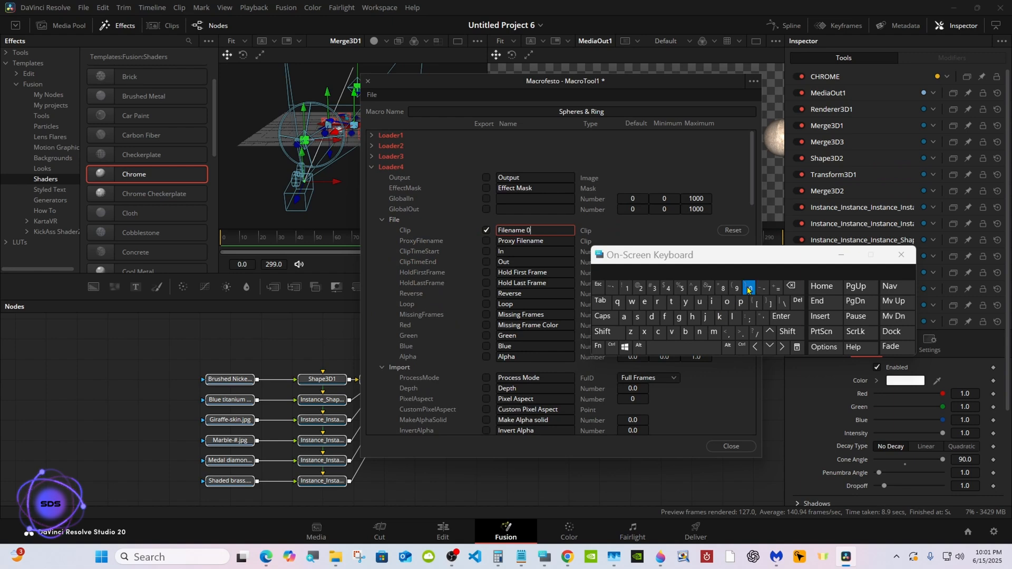
{"action": "left_click", "coordinate": [667, 288]}
{"action": "left_click", "coordinate": [376, 168]}
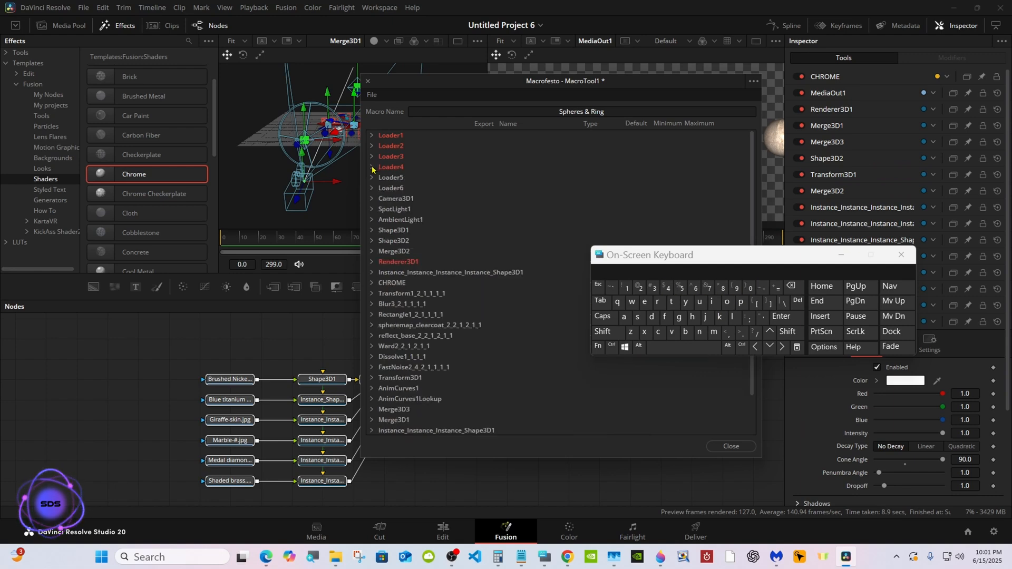
Export Loader5's Clip control in the macro and label it "Filename 05".
{"action": "left_click", "coordinate": [376, 179]}
{"action": "left_click", "coordinate": [486, 241]}
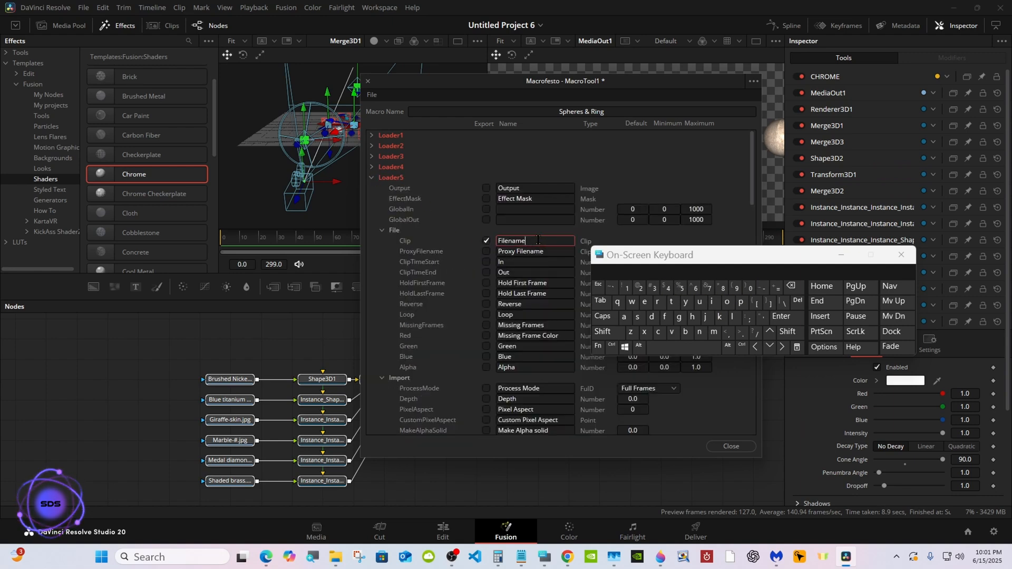
{"action": "left_click", "coordinate": [683, 347]}
{"action": "left_click", "coordinate": [750, 288]}
{"action": "left_click", "coordinate": [682, 288]}
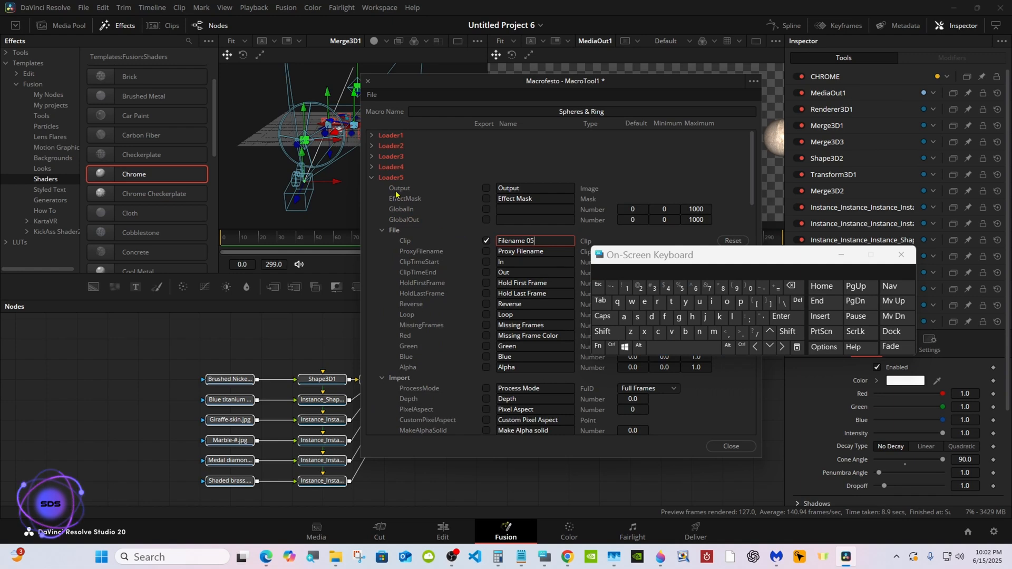
{"action": "left_click", "coordinate": [372, 177]}
Export Loader6's Clip control in the macro and label it "Filename 06".
{"action": "left_click", "coordinate": [372, 188]}
{"action": "left_click", "coordinate": [486, 251]}
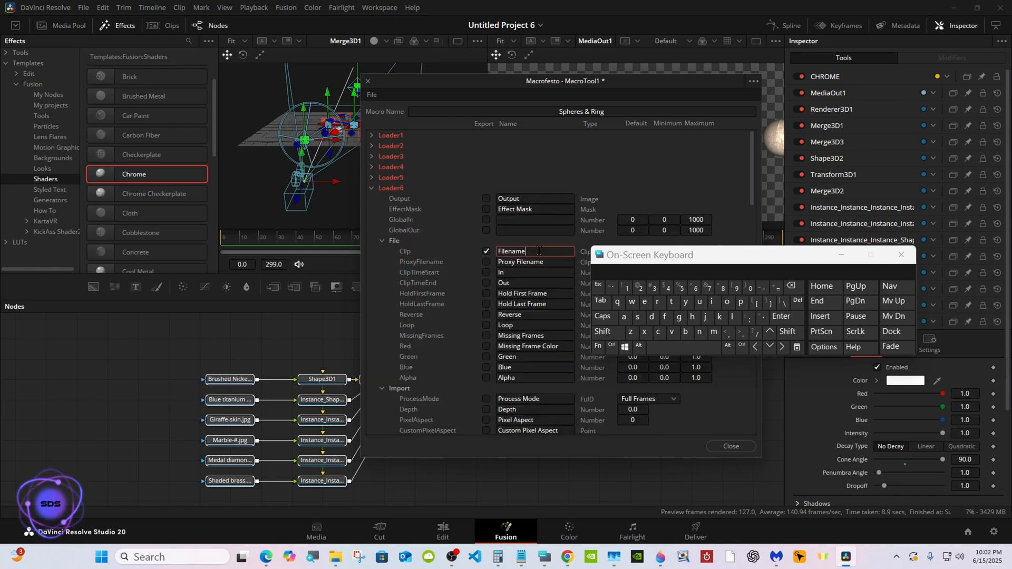
{"action": "left_click", "coordinate": [683, 346]}
{"action": "left_click", "coordinate": [750, 287]}
{"action": "left_click", "coordinate": [695, 288]}
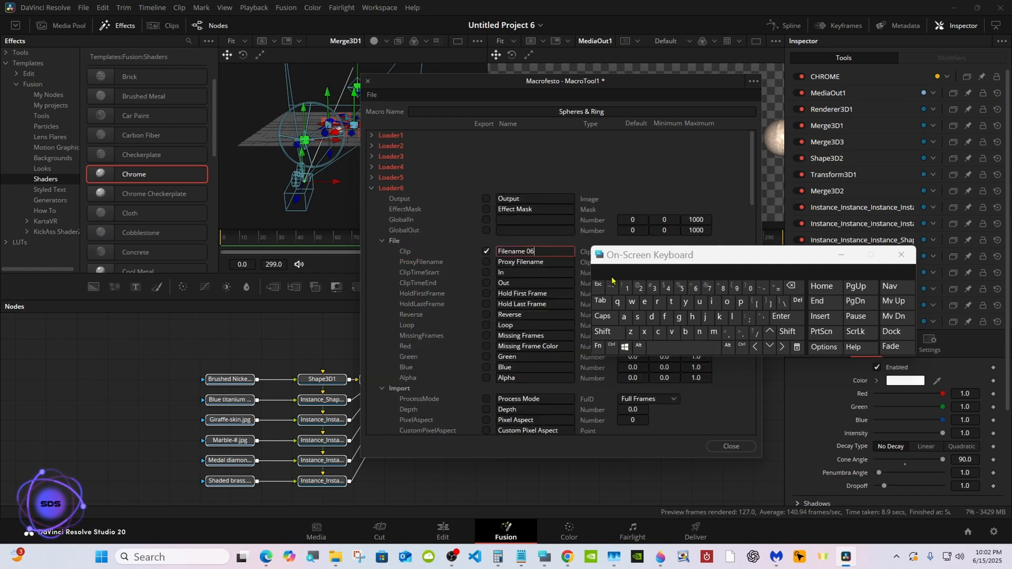
{"action": "left_click", "coordinate": [372, 188]}
Export Camera3D1's Z translation in the macro and label it "Size".
{"action": "left_click", "coordinate": [371, 199]}
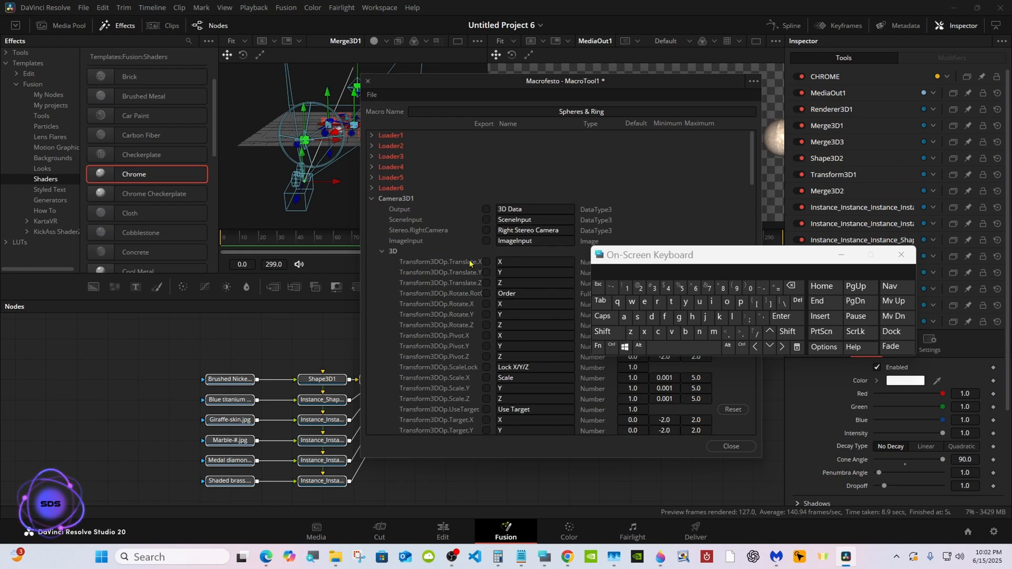
{"action": "left_click", "coordinate": [503, 284]}
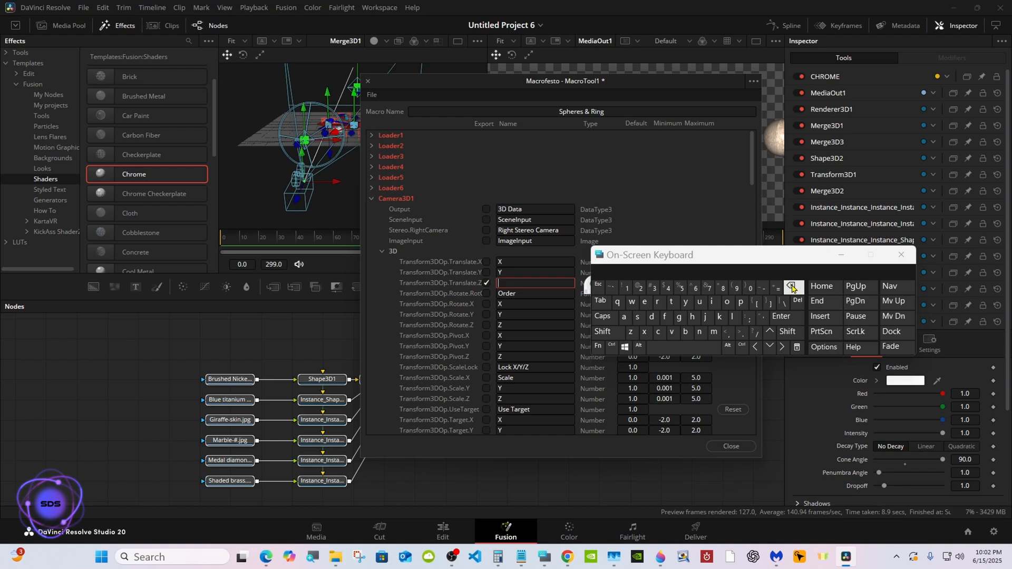
{"action": "left_click", "coordinate": [603, 332]}
{"action": "left_click", "coordinate": [637, 317]}
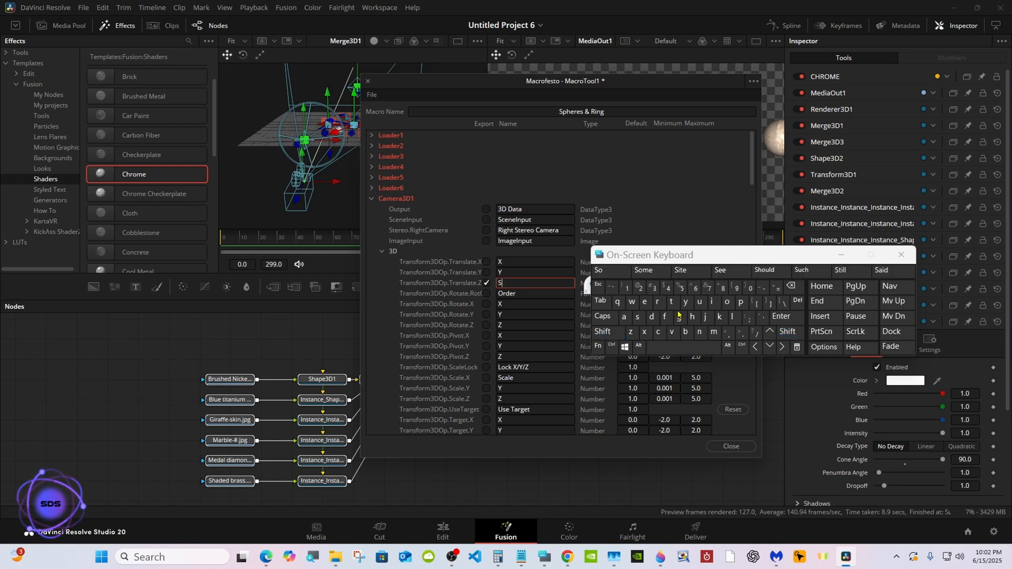
{"action": "left_click", "coordinate": [713, 303]}
{"action": "left_click", "coordinate": [630, 331]}
{"action": "left_click", "coordinate": [643, 302]}
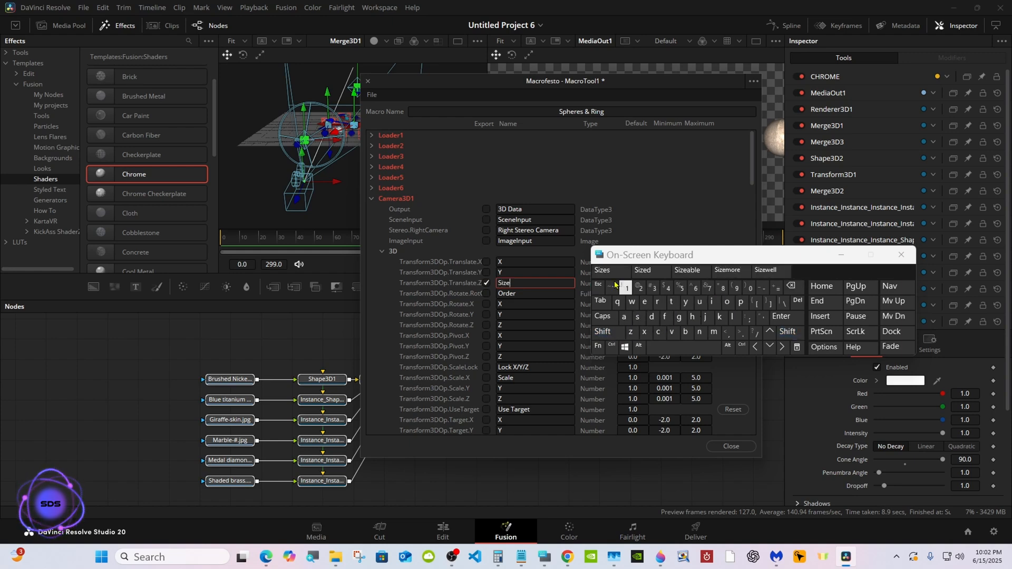
{"action": "left_click", "coordinate": [451, 174]}
{"action": "left_click", "coordinate": [372, 198]}
Export SpotLight1's Intensity control in the macro and label it "Spotlight Intensity".
{"action": "left_click", "coordinate": [371, 209]}
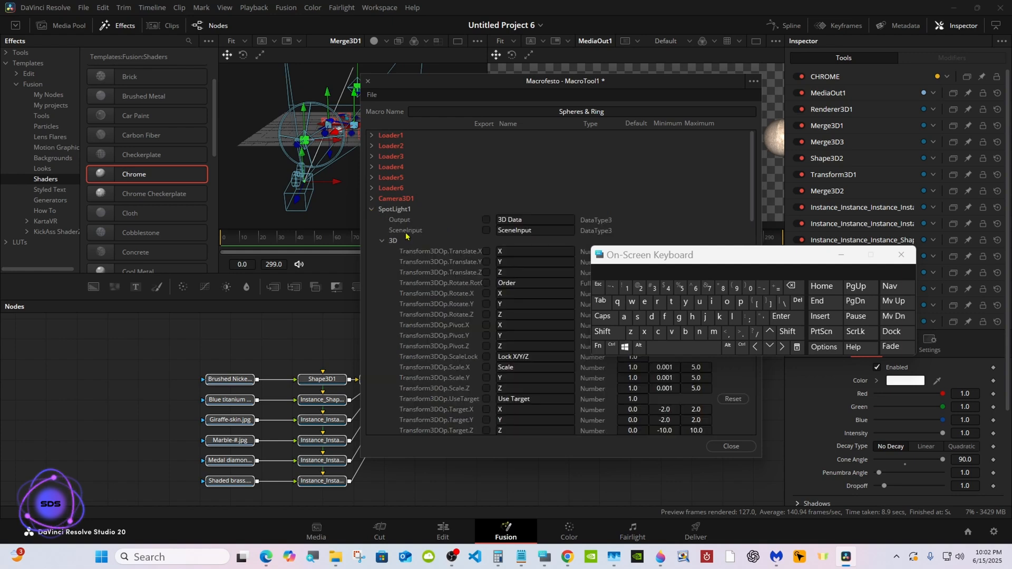
{"action": "left_click", "coordinate": [382, 240]}
{"action": "left_click", "coordinate": [408, 252]}
{"action": "left_click", "coordinate": [486, 304]}
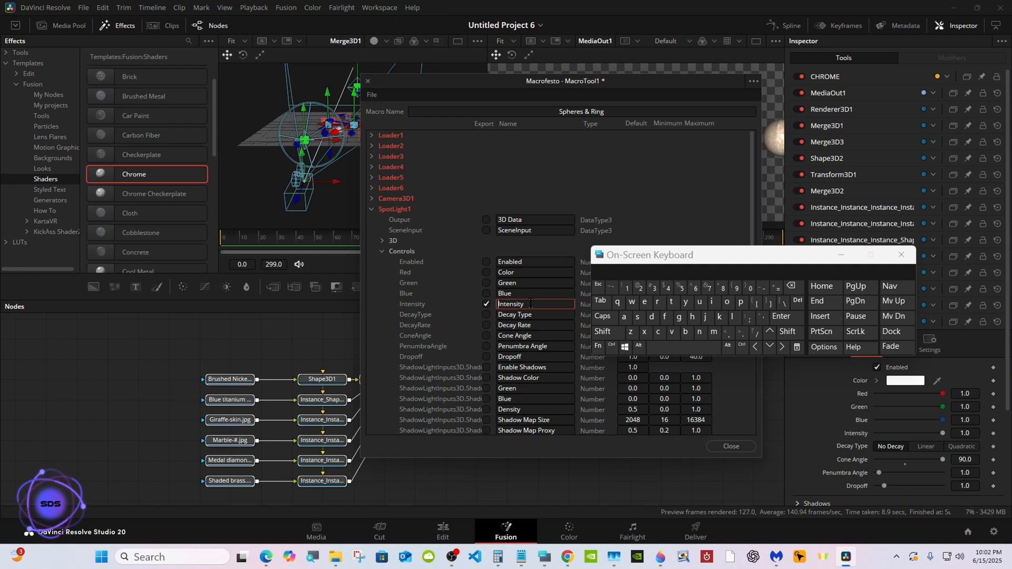
{"action": "left_click", "coordinate": [603, 331]}
{"action": "left_click", "coordinate": [637, 317]}
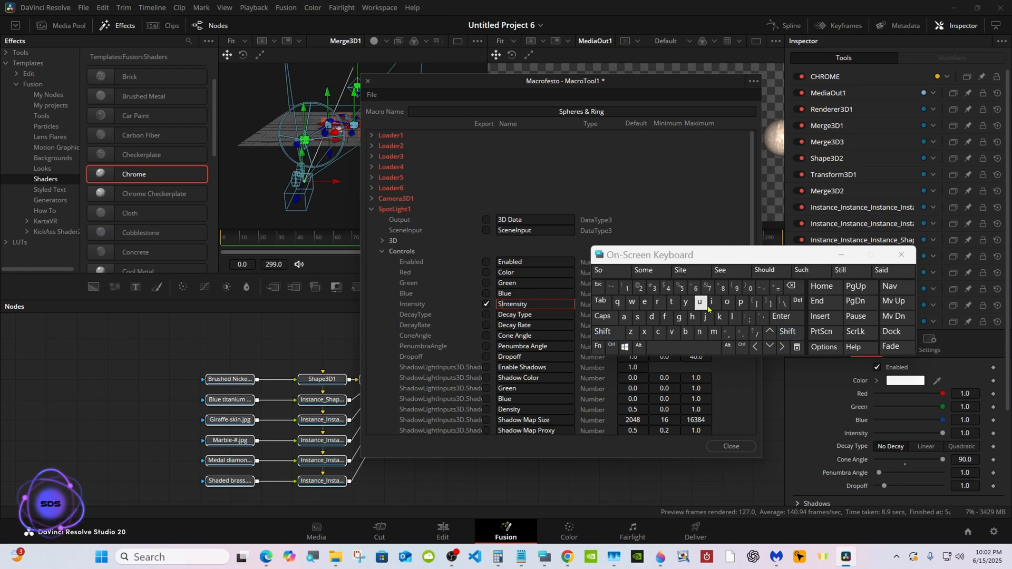
{"action": "left_click", "coordinate": [741, 301]}
{"action": "left_click", "coordinate": [726, 301]}
{"action": "left_click", "coordinate": [671, 302]}
{"action": "left_click", "coordinate": [652, 270]}
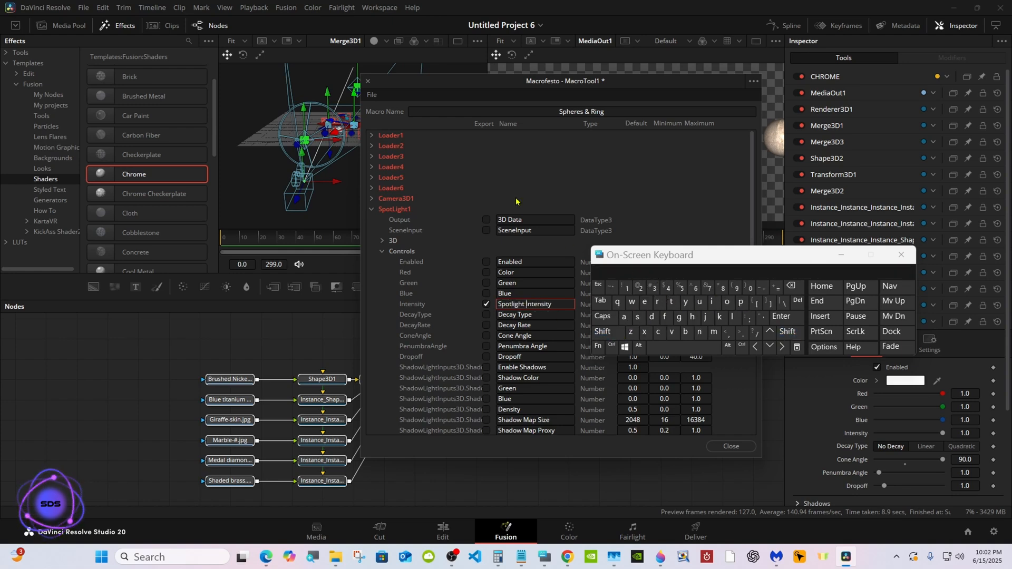
{"action": "left_click", "coordinate": [383, 251]}
{"action": "left_click", "coordinate": [372, 209]}
Export AmbientLight1's Intensity control in the macro and label it "Ambient Intensity".
{"action": "left_click", "coordinate": [371, 220]}
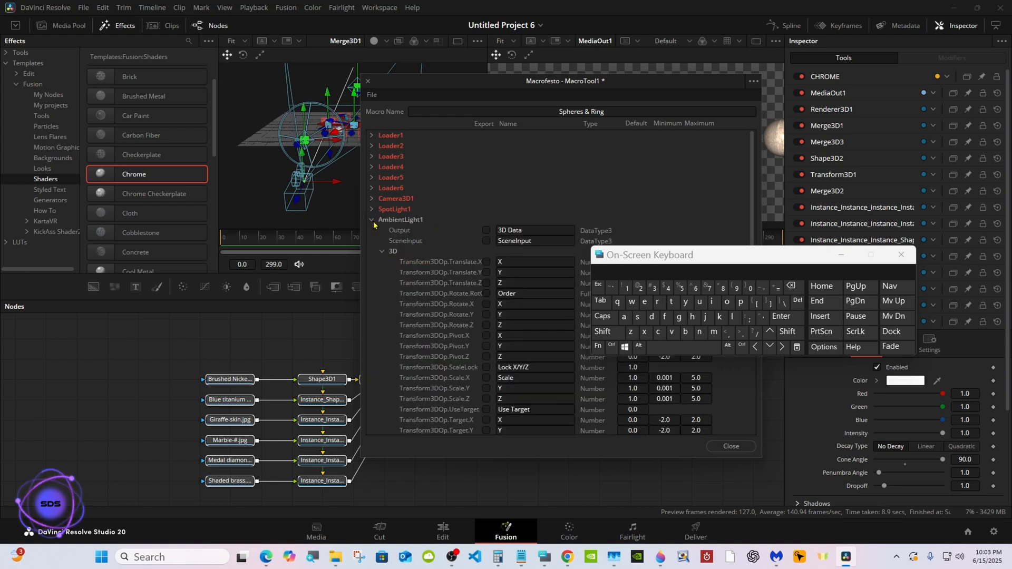
{"action": "left_click", "coordinate": [383, 252]}
{"action": "left_click", "coordinate": [485, 315]}
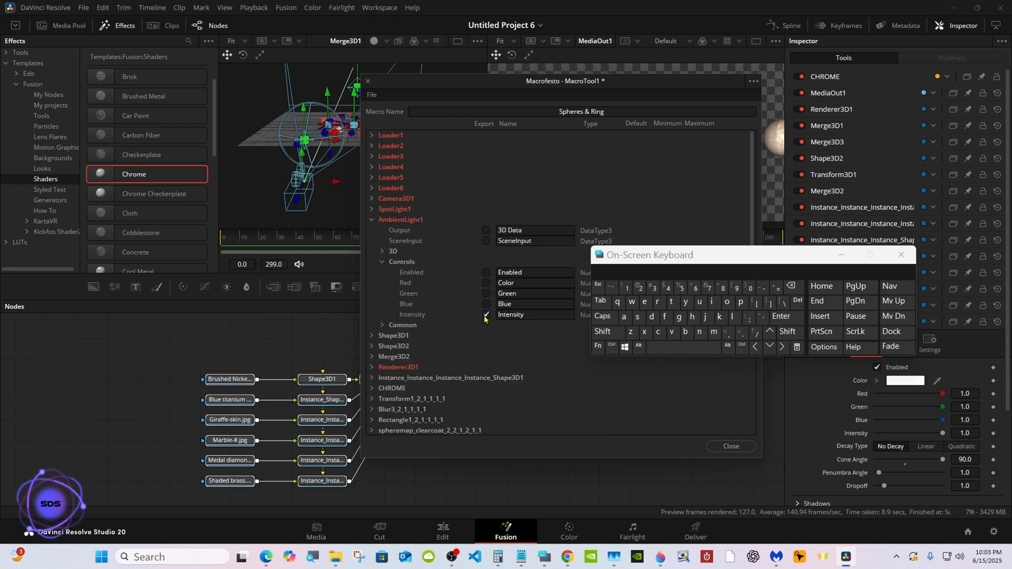
{"action": "left_click", "coordinate": [536, 316]}
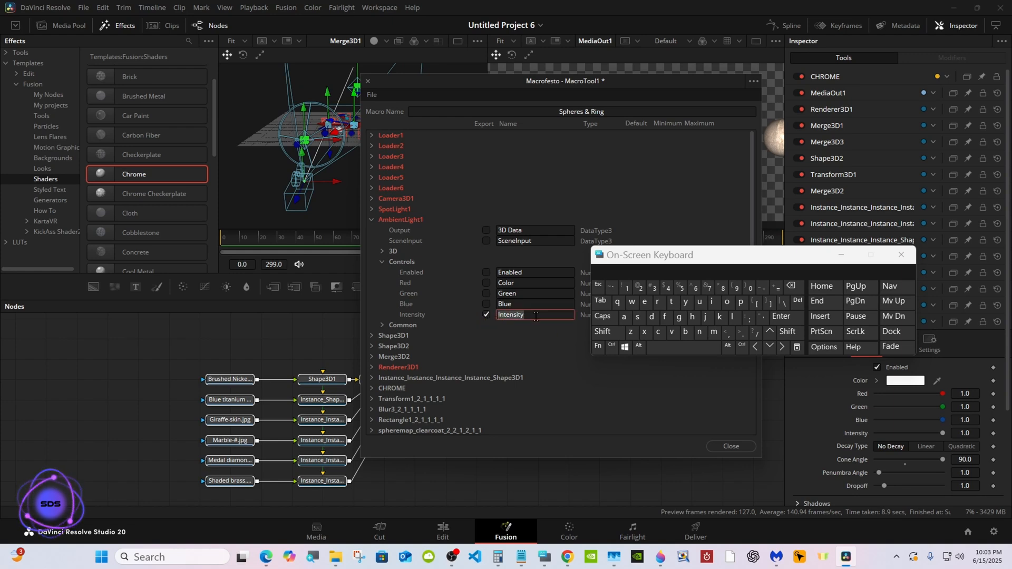
{"action": "left_click", "coordinate": [495, 314]}
{"action": "left_click", "coordinate": [602, 332]}
{"action": "left_click", "coordinate": [624, 316]}
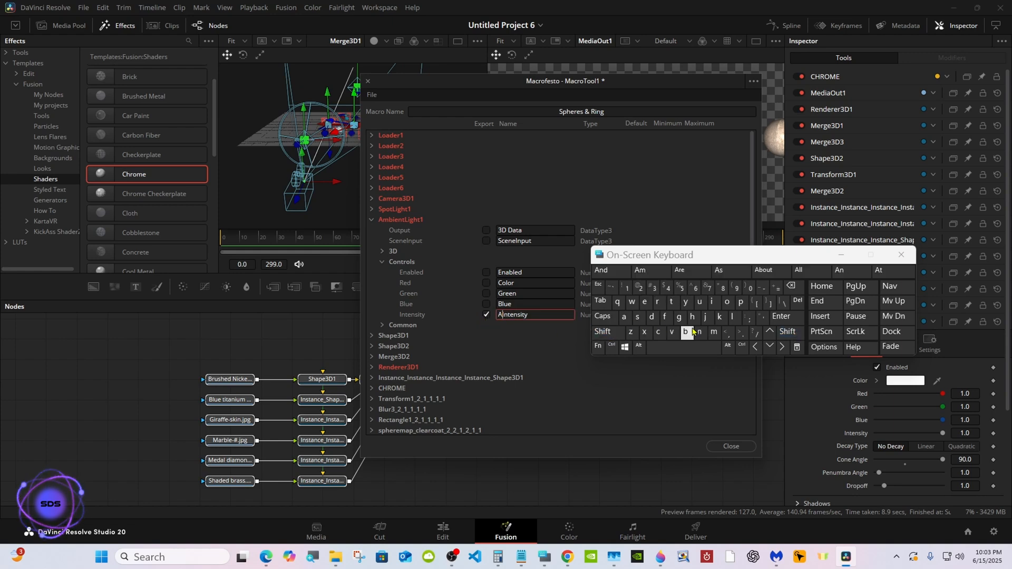
{"action": "left_click", "coordinate": [713, 331]}
{"action": "left_click", "coordinate": [689, 333]}
{"action": "left_click", "coordinate": [730, 271]}
{"action": "left_click", "coordinate": [561, 342]}
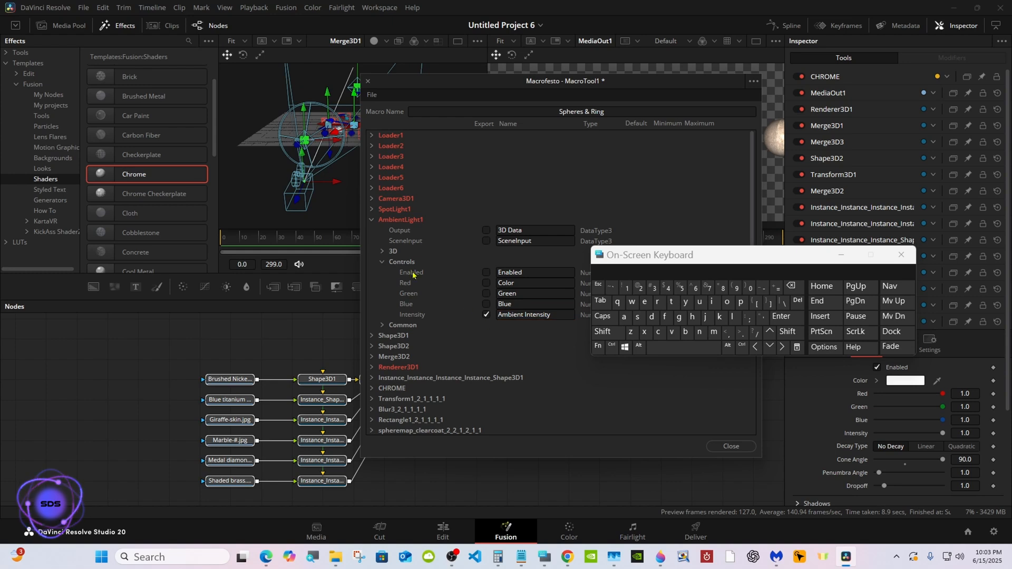
{"action": "left_click", "coordinate": [372, 221]}
Export the specular Intensity and Exponent controls from Shape3D1's Material section in the macro.
{"action": "left_click", "coordinate": [372, 231]}
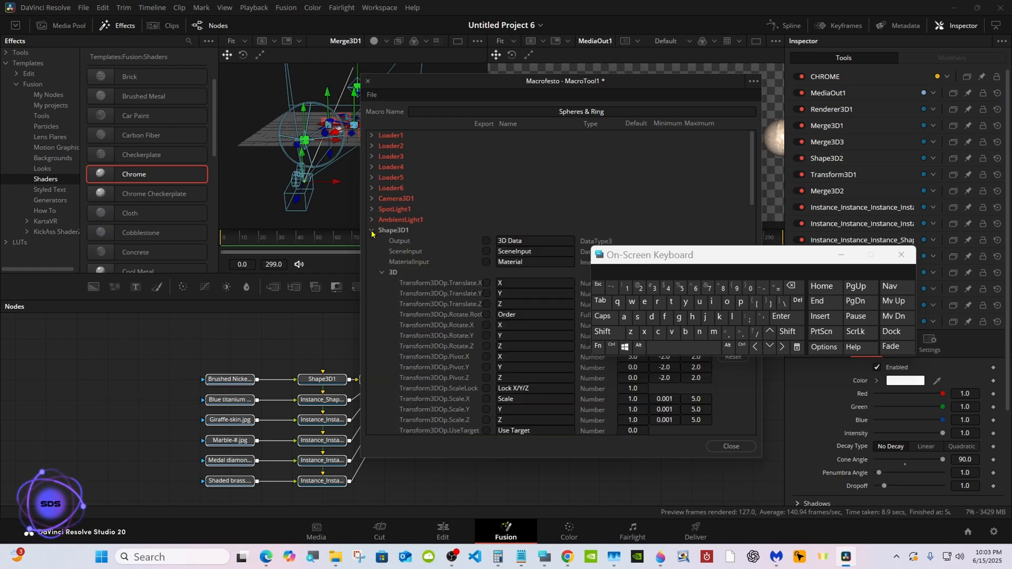
{"action": "left_click", "coordinate": [382, 273]}
{"action": "scroll", "coordinate": [461, 190], "scroll_direction": "down", "scroll_amount": 2}
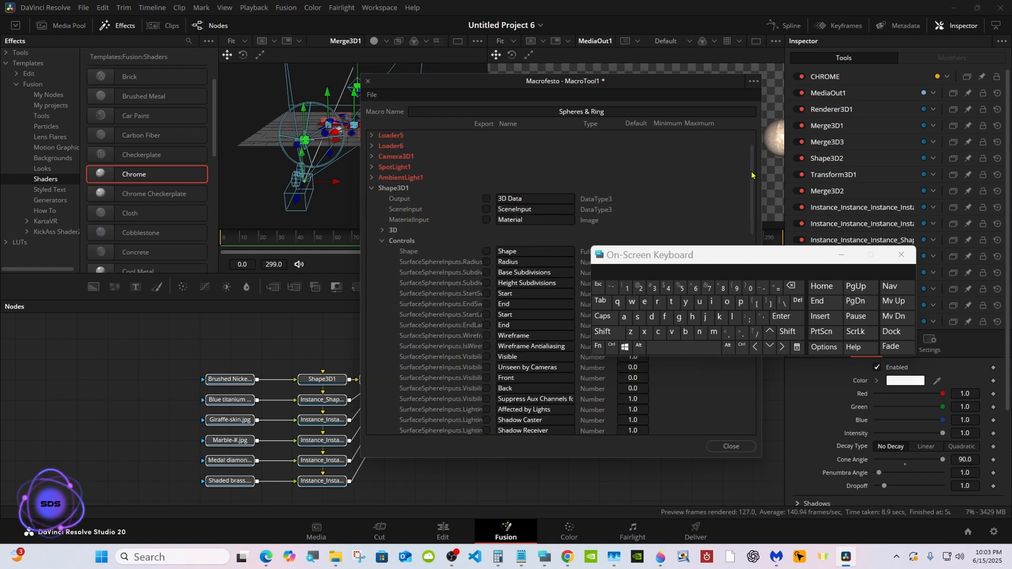
{"action": "left_click", "coordinate": [383, 230]}
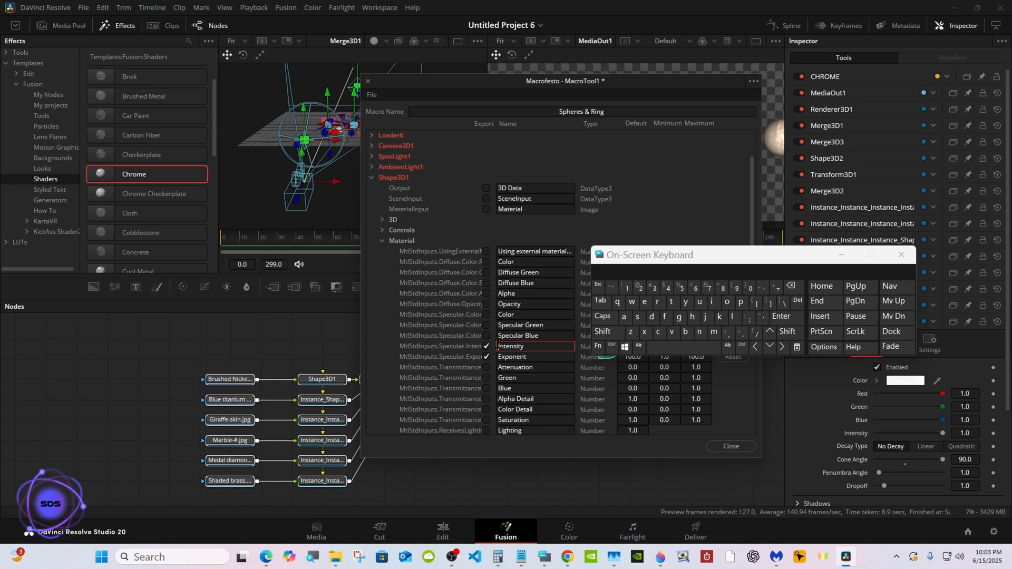
Label Shape3D1's exported Intensity control "Specular Intensity".
{"action": "left_click", "coordinate": [602, 331]}
{"action": "left_click", "coordinate": [637, 316]}
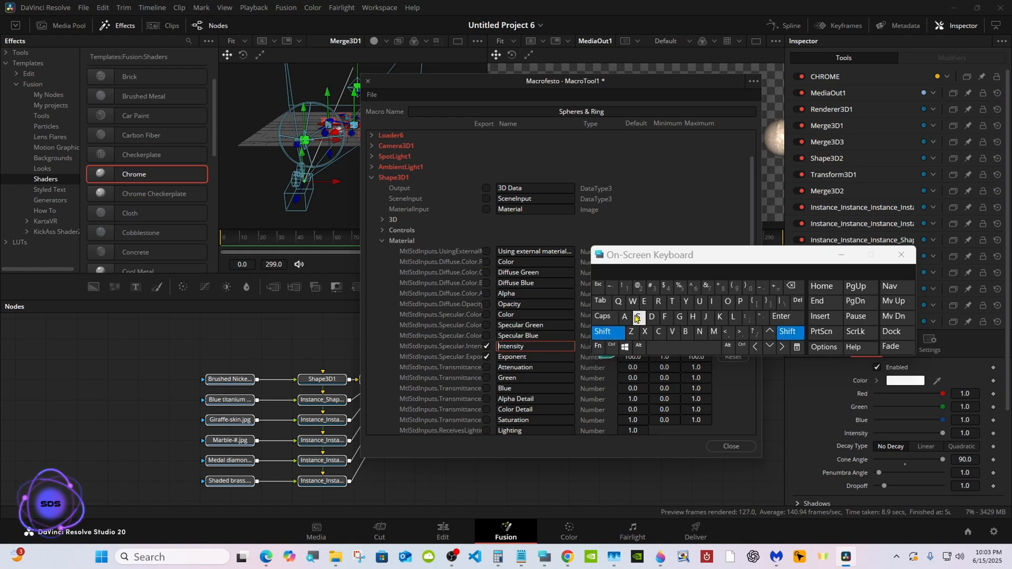
{"action": "left_click", "coordinate": [740, 301]}
{"action": "left_click", "coordinate": [645, 302]}
{"action": "left_click", "coordinate": [657, 332]}
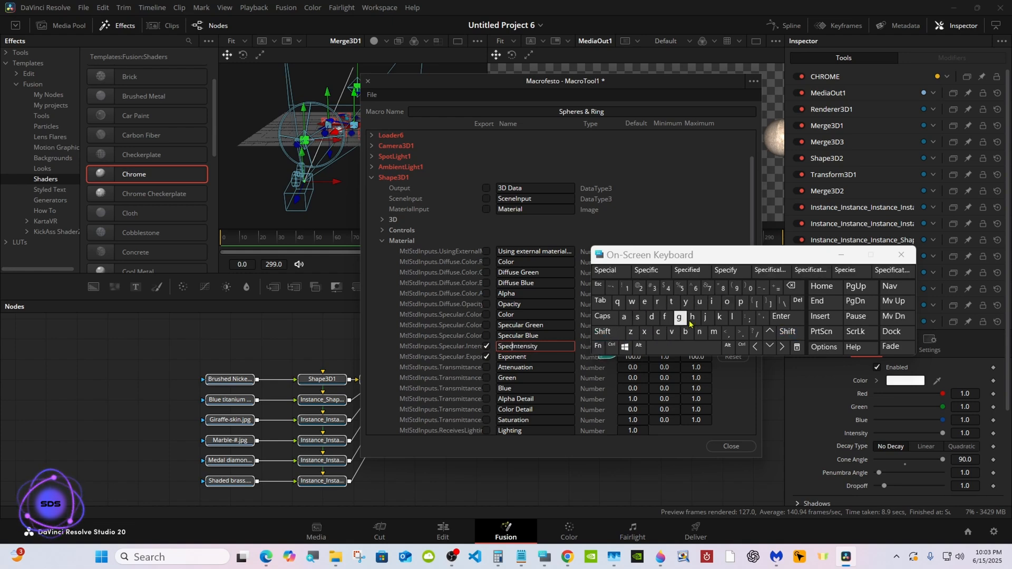
{"action": "left_click", "coordinate": [700, 301]}
{"action": "left_click", "coordinate": [732, 316]}
{"action": "left_click", "coordinate": [625, 318]}
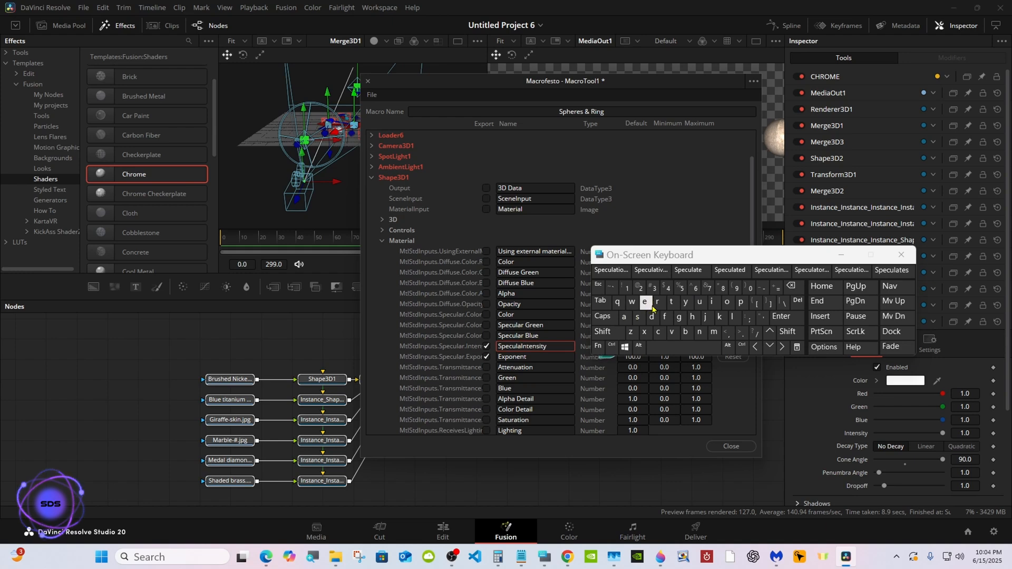
{"action": "left_click", "coordinate": [657, 303]}
{"action": "left_click", "coordinate": [658, 348]}
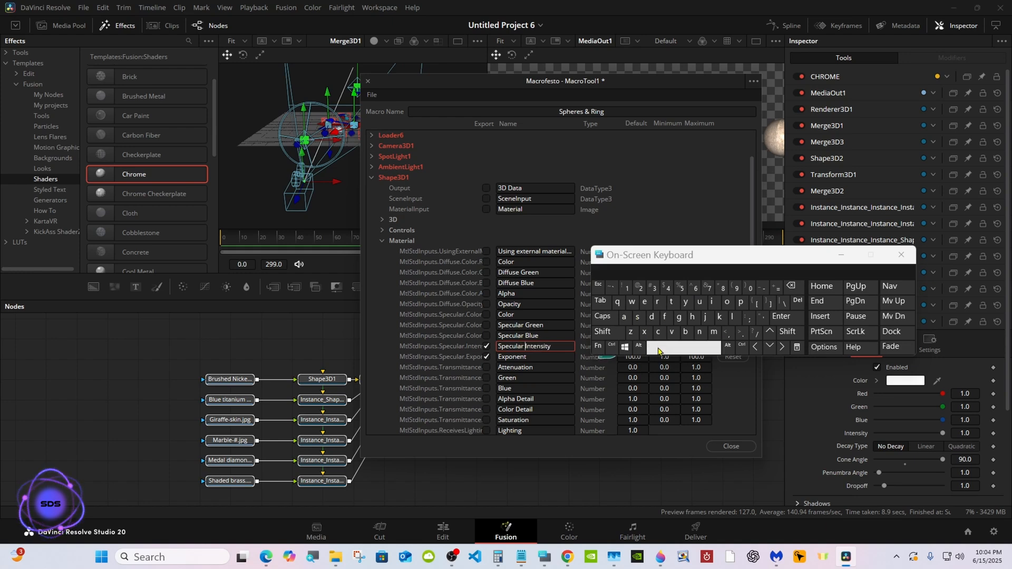
{"action": "left_click", "coordinate": [372, 178]}
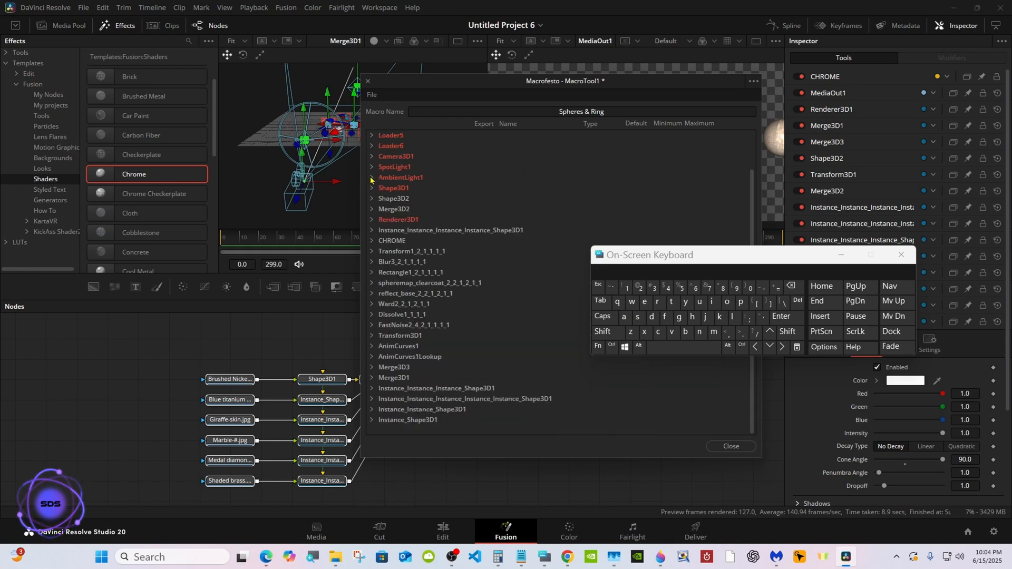
Save the macro as a group named "Spheres & Ring.setting" in Fusion's Templates > Edit > Titles > Balls & Ring folder.
{"action": "left_click", "coordinate": [375, 98]}
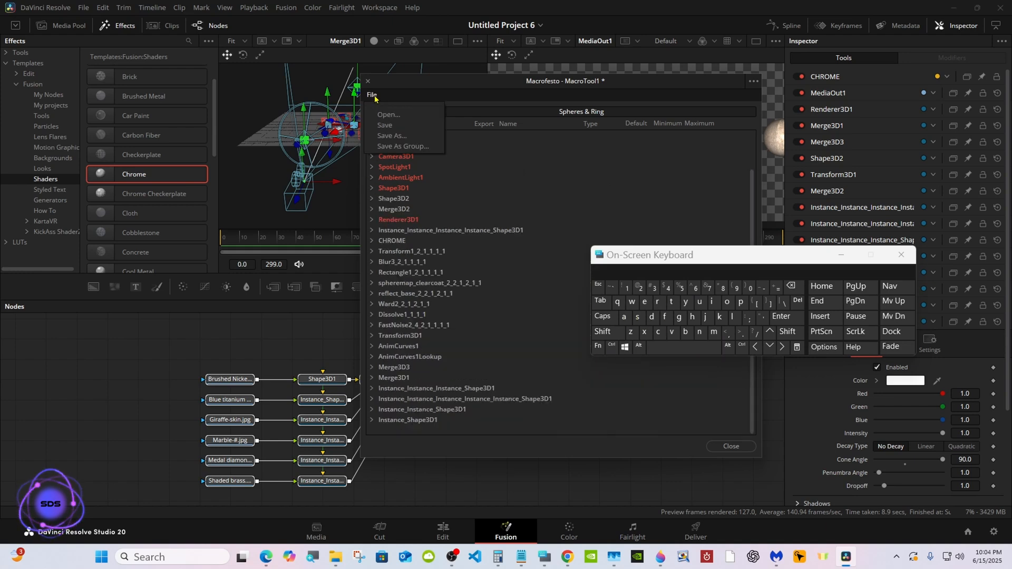
{"action": "left_click", "coordinate": [403, 147]}
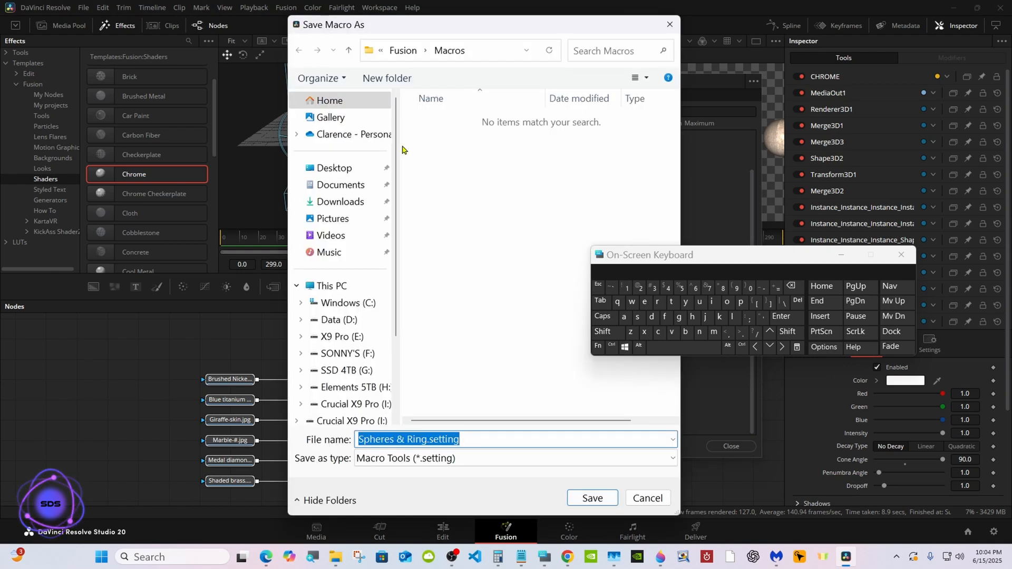
{"action": "left_click", "coordinate": [403, 51]}
{"action": "scroll", "coordinate": [528, 414], "scroll_direction": "down", "scroll_amount": 2}
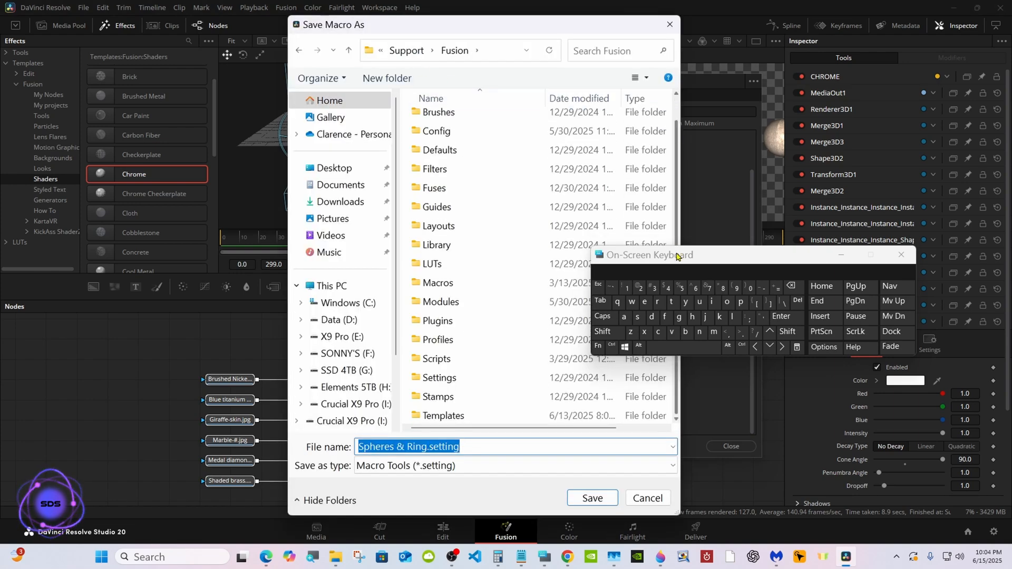
{"action": "double_click", "coordinate": [528, 415]}
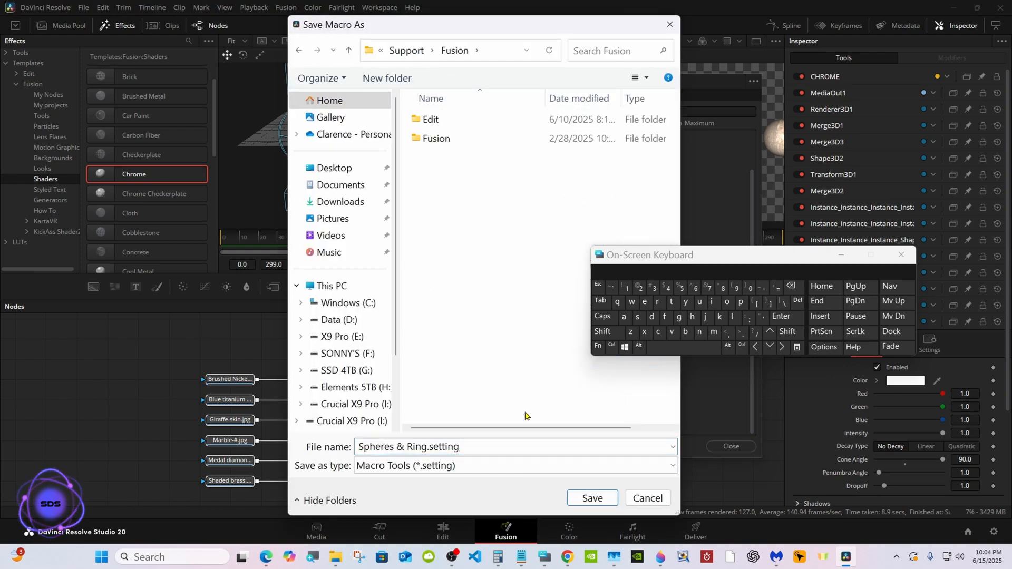
{"action": "double_click", "coordinate": [464, 124]}
{"action": "double_click", "coordinate": [464, 174]}
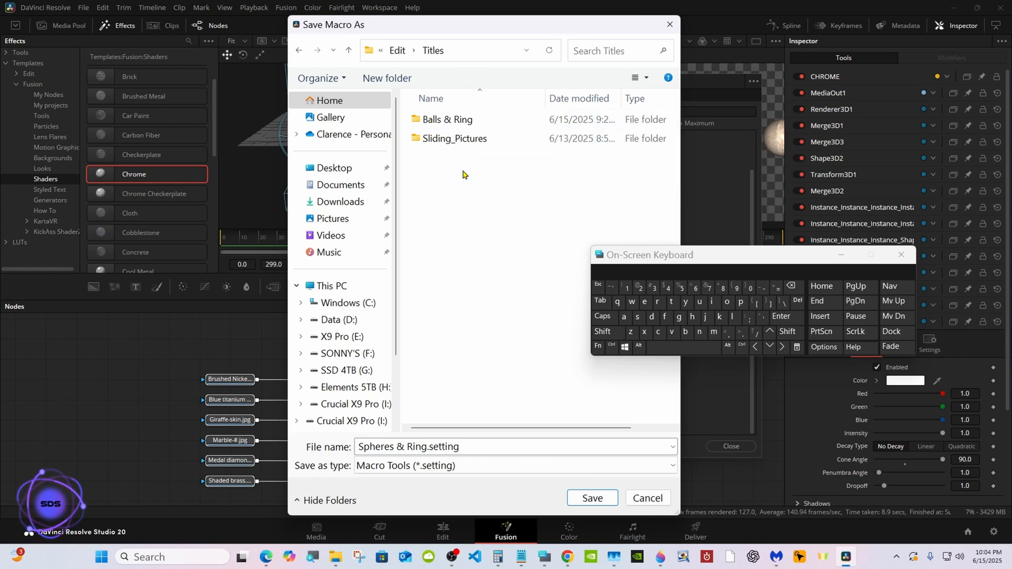
{"action": "left_click", "coordinate": [460, 119]}
{"action": "double_click", "coordinate": [460, 119]}
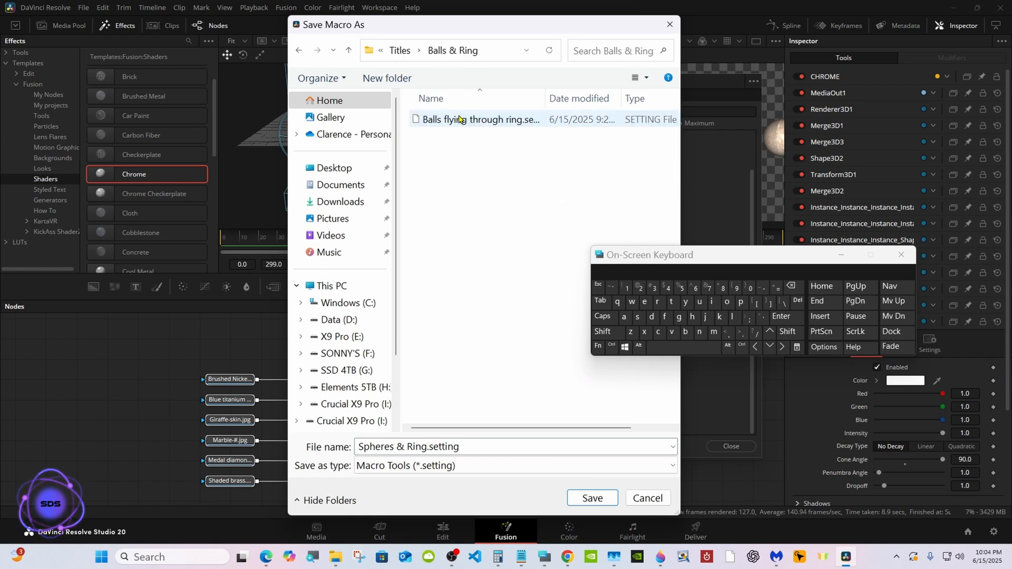
{"action": "left_click", "coordinate": [298, 50]}
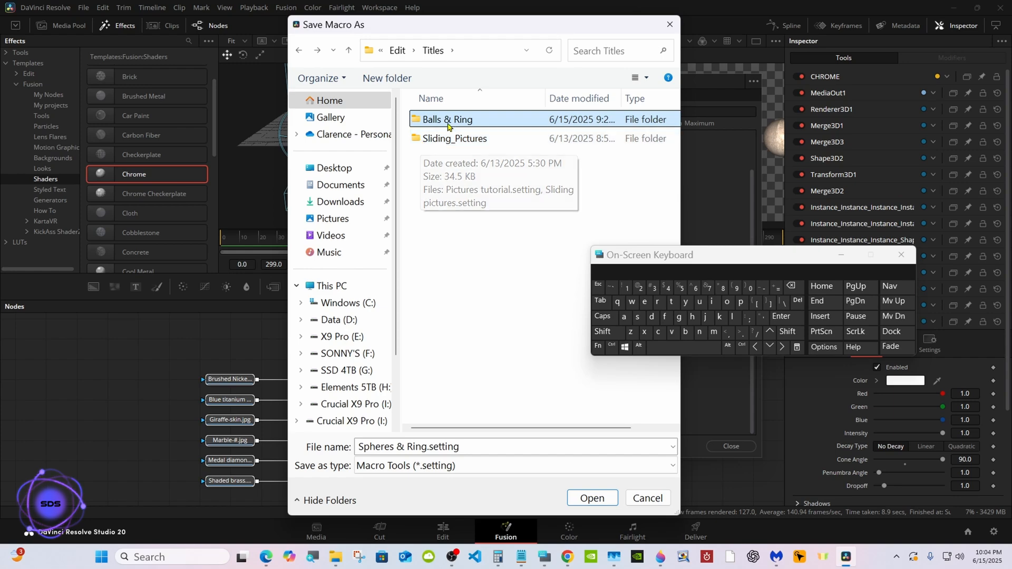
{"action": "double_click", "coordinate": [484, 120]}
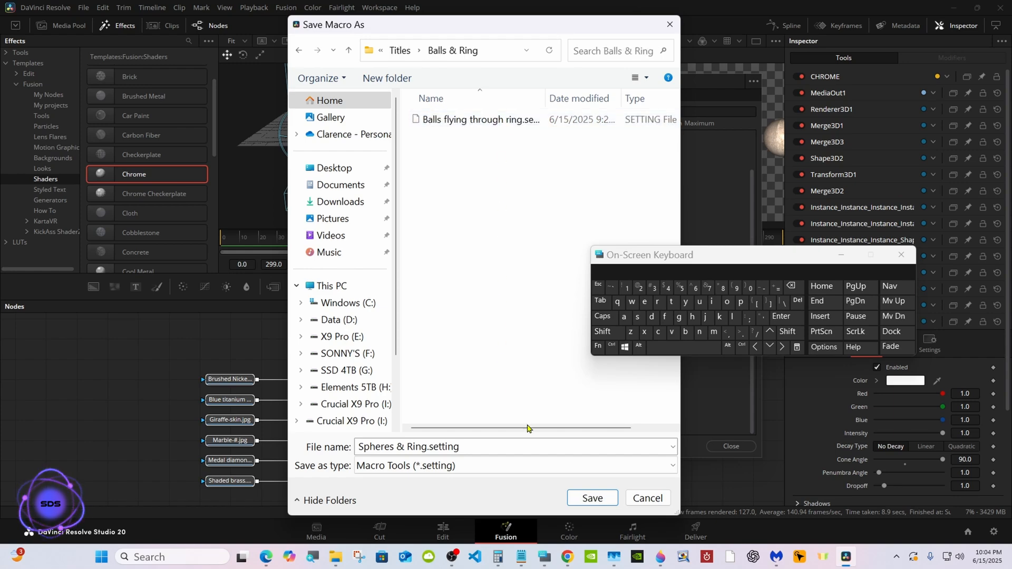
{"action": "left_click", "coordinate": [586, 497]}
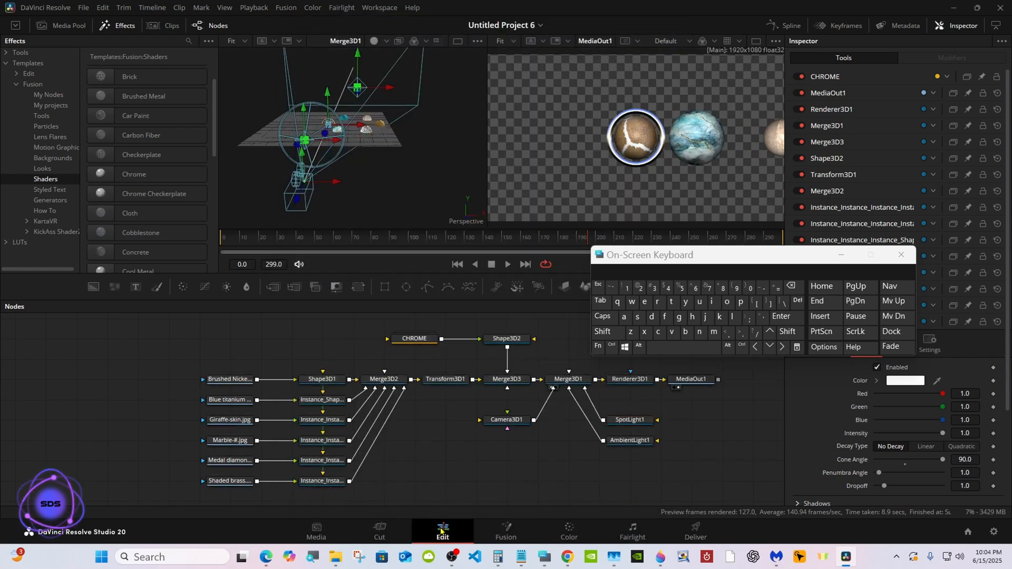
Switch to the Edit page and browse the Titles template categories.
{"action": "left_click", "coordinate": [443, 530]}
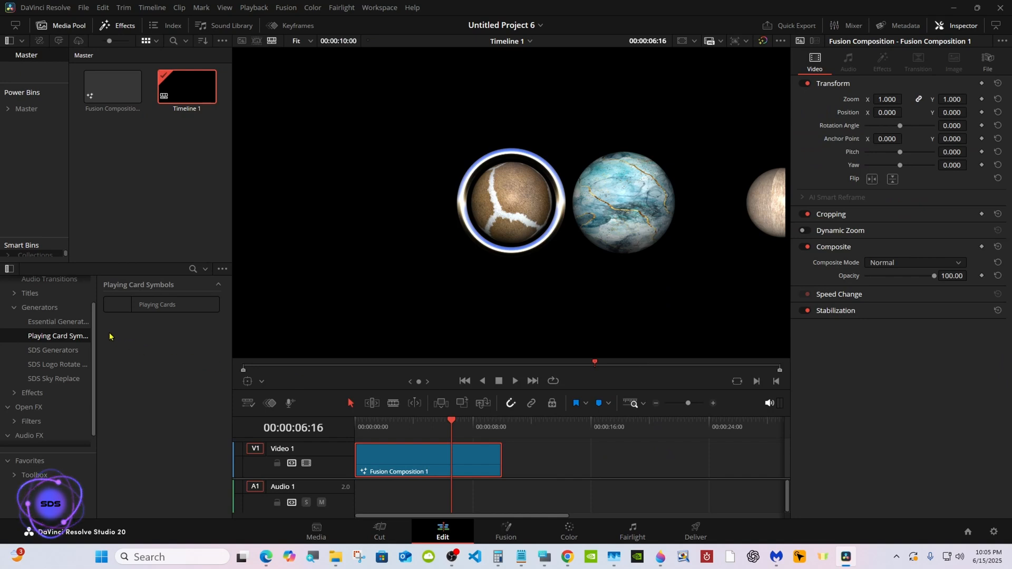
{"action": "left_click", "coordinate": [32, 294]}
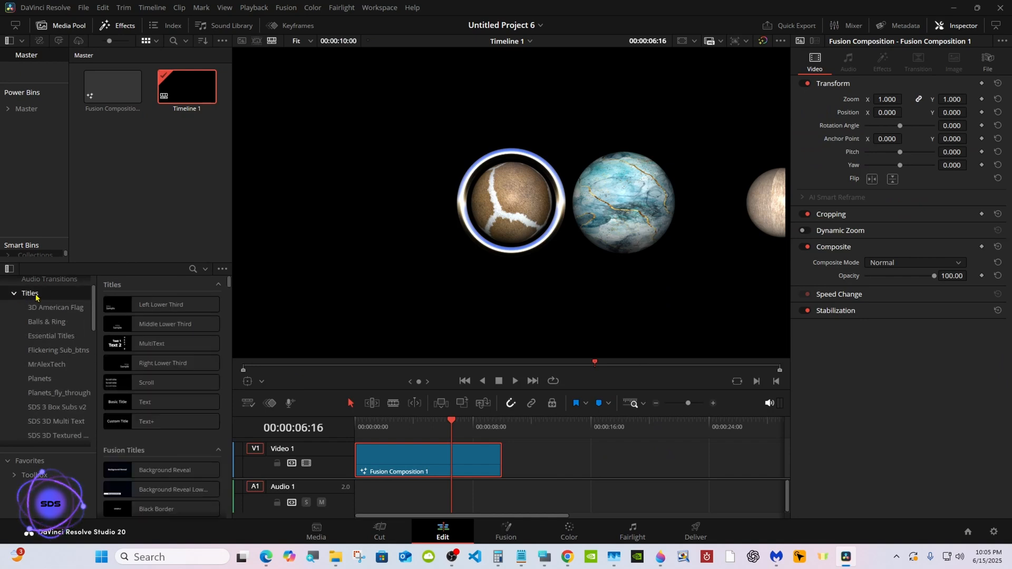
{"action": "scroll", "coordinate": [92, 302], "scroll_direction": "down", "scroll_amount": 2}
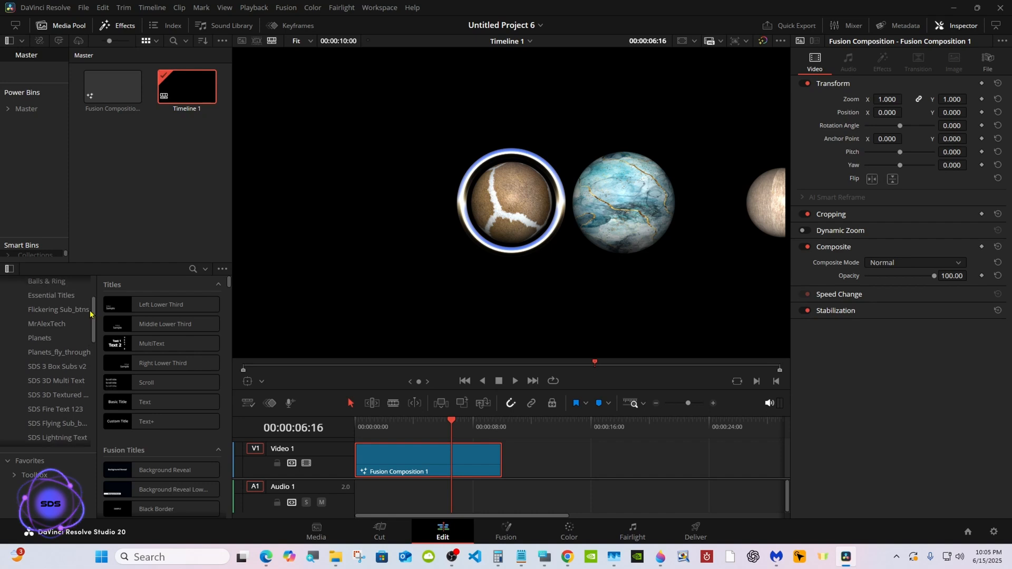
{"action": "left_click", "coordinate": [88, 298]}
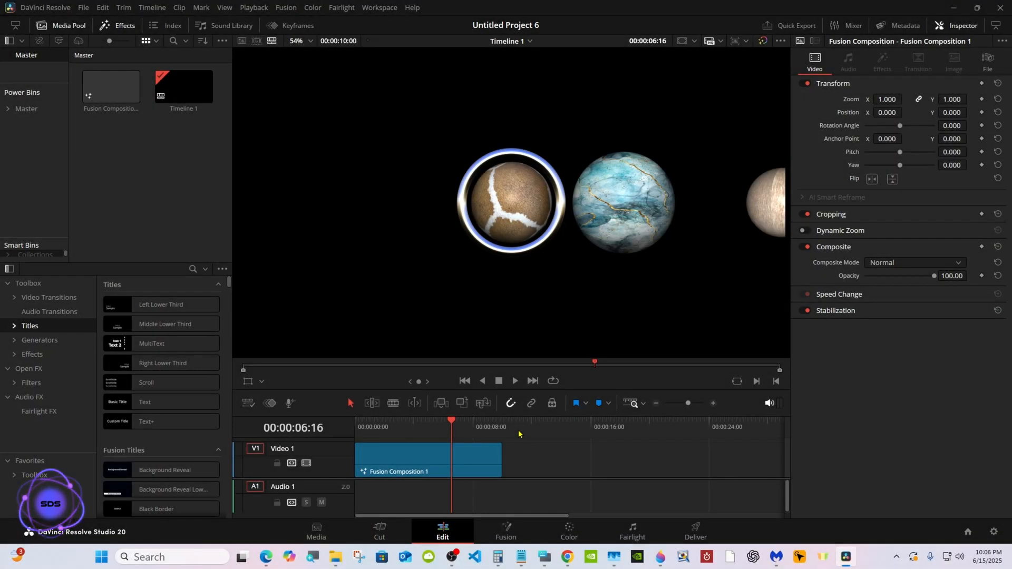
Place the Spheres & Ring title from Balls & Ring after Fusion Composition 1 on Video 1, ending at about 00:00:21:07, and select it.
{"action": "left_click", "coordinate": [14, 326]}
{"action": "left_click", "coordinate": [52, 354]}
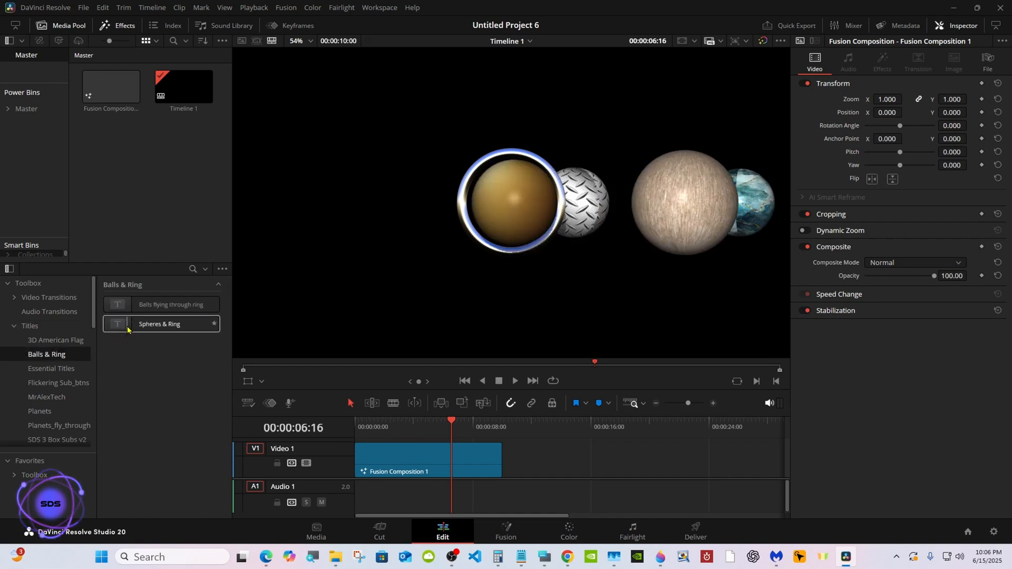
{"action": "left_click_drag", "start_coordinate": [127, 330], "coordinate": [665, 460]}
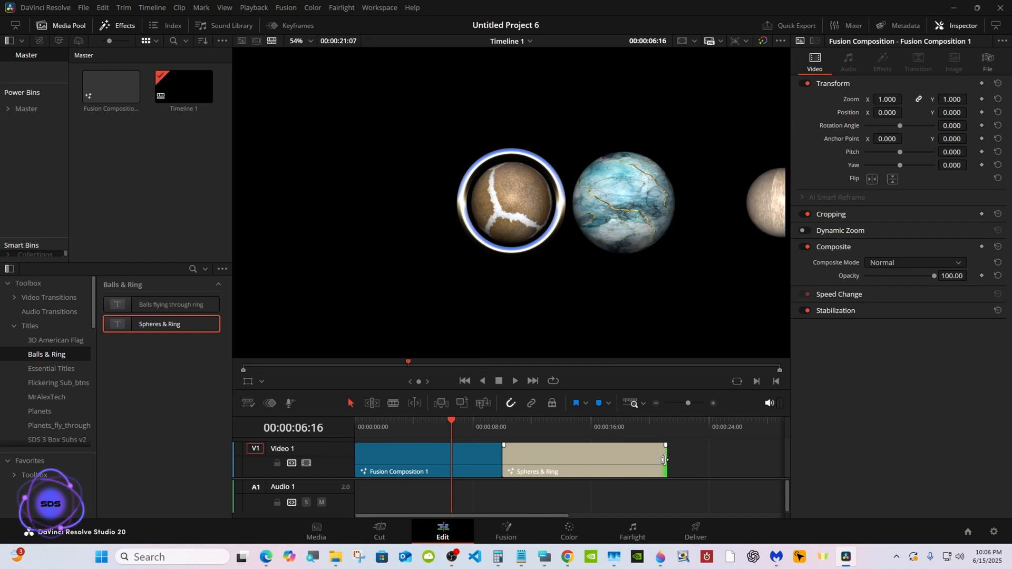
{"action": "left_click", "coordinate": [513, 428]}
{"action": "left_click", "coordinate": [540, 451]}
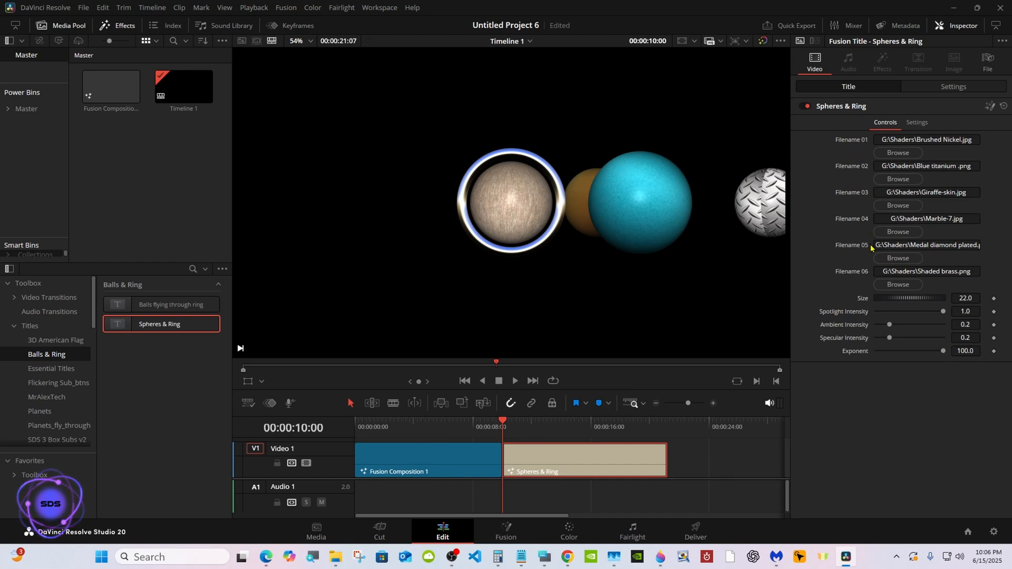
Test the title's Size at about 25.77 and its Exponent at about 4, restoring each control's original value.
{"action": "left_click_drag", "start_coordinate": [895, 300], "coordinate": [910, 301]}
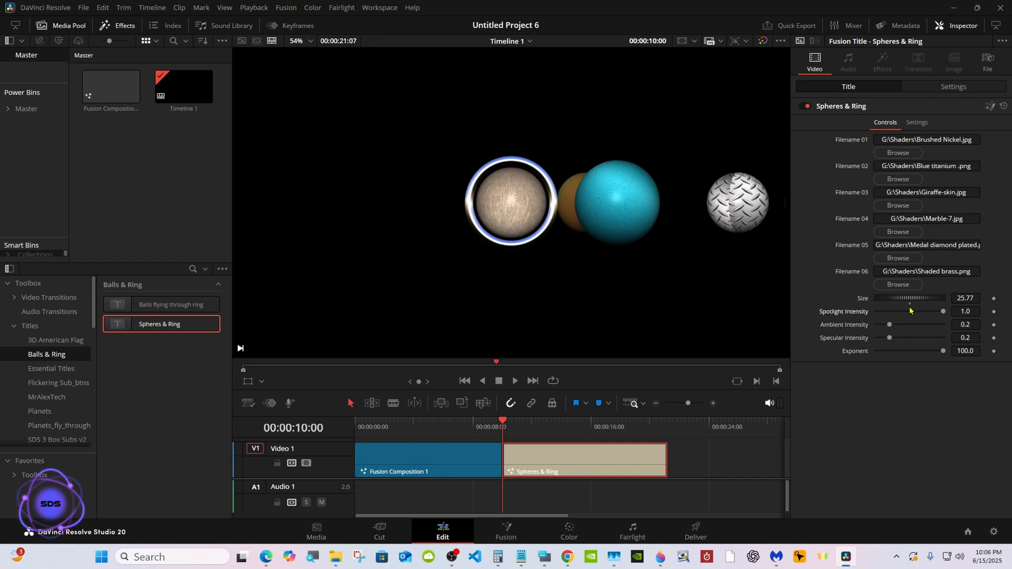
{"action": "key", "text": "ctrl+z"}
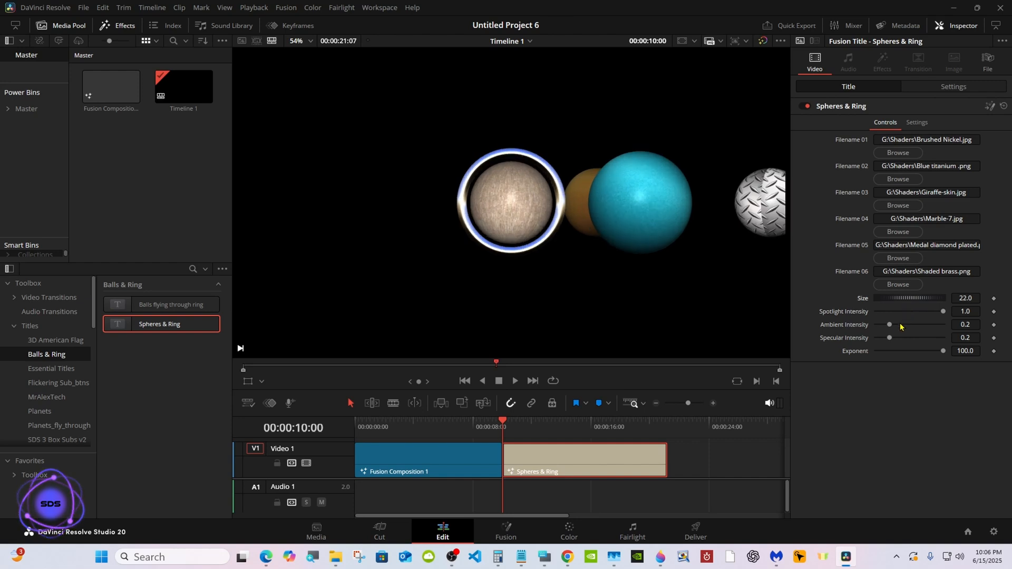
{"action": "mouse_move", "coordinate": [889, 337]}
{"action": "left_mouse_down"}
{"action": "mouse_move", "coordinate": [945, 339]}
{"action": "mouse_move", "coordinate": [857, 339]}
{"action": "mouse_move", "coordinate": [889, 339]}
{"action": "mouse_move", "coordinate": [888, 353]}
{"action": "mouse_move", "coordinate": [875, 351]}
{"action": "left_mouse_up"}
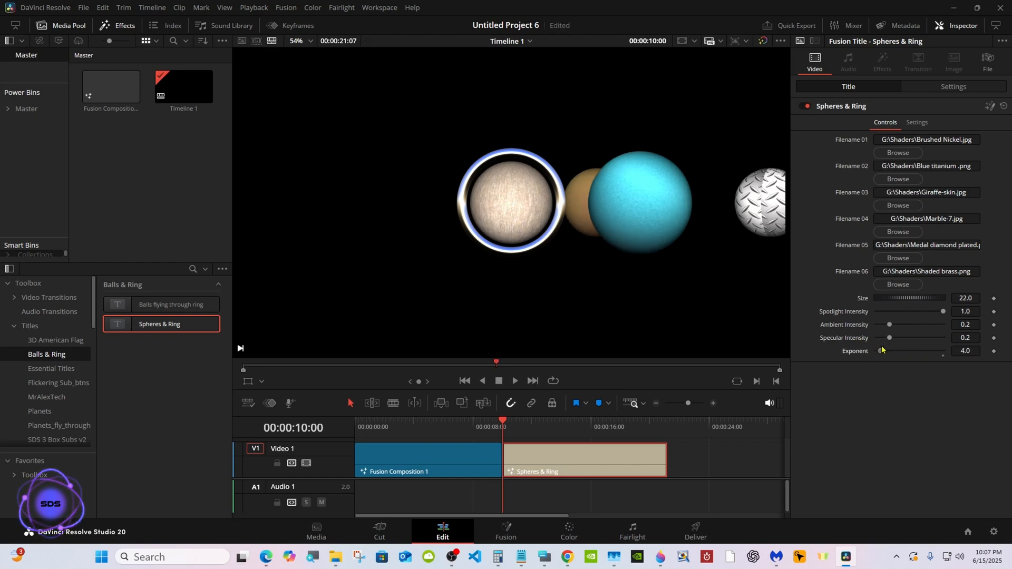
{"action": "double_click", "coordinate": [880, 350]}
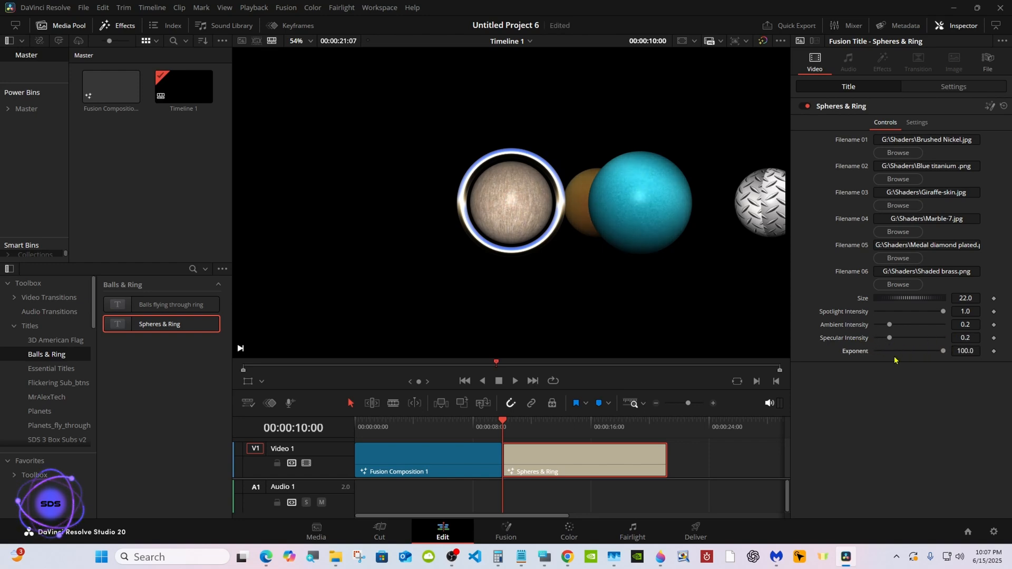
Replace the Filename 01 image of the Spheres & Ring title with brushed stainless steel.jpg from the Shaders folder.
{"action": "left_click", "coordinate": [898, 153]}
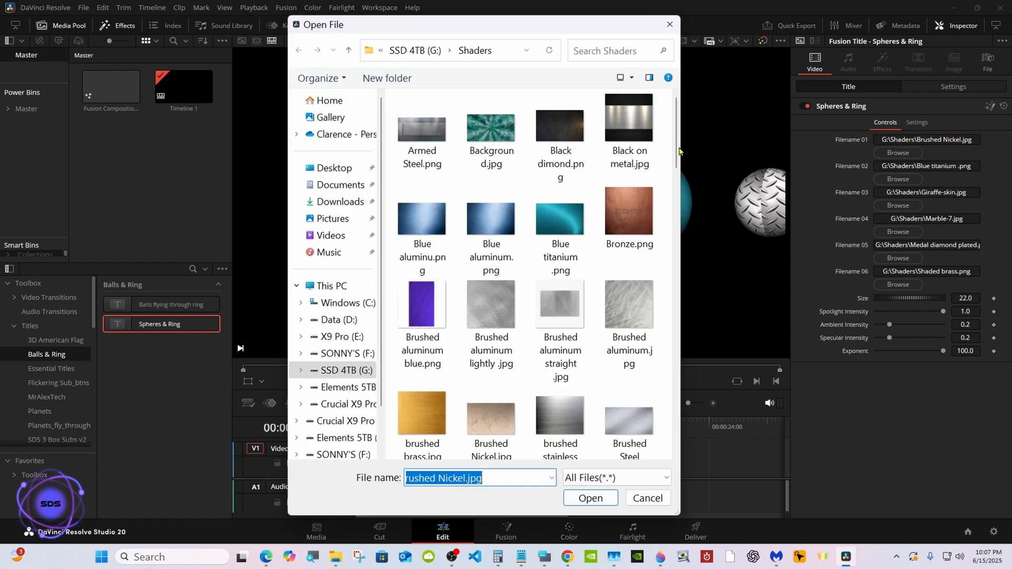
{"action": "scroll", "coordinate": [675, 170], "scroll_direction": "down", "scroll_amount": 3}
{"action": "scroll", "coordinate": [675, 169], "scroll_direction": "down", "scroll_amount": 2}
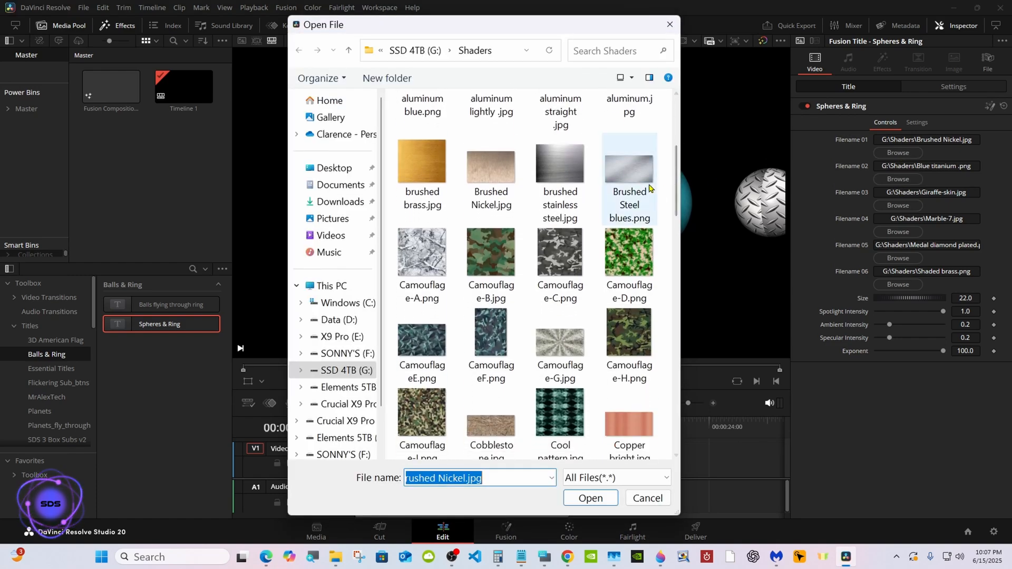
{"action": "left_click", "coordinate": [559, 170]}
{"action": "double_click", "coordinate": [559, 170]}
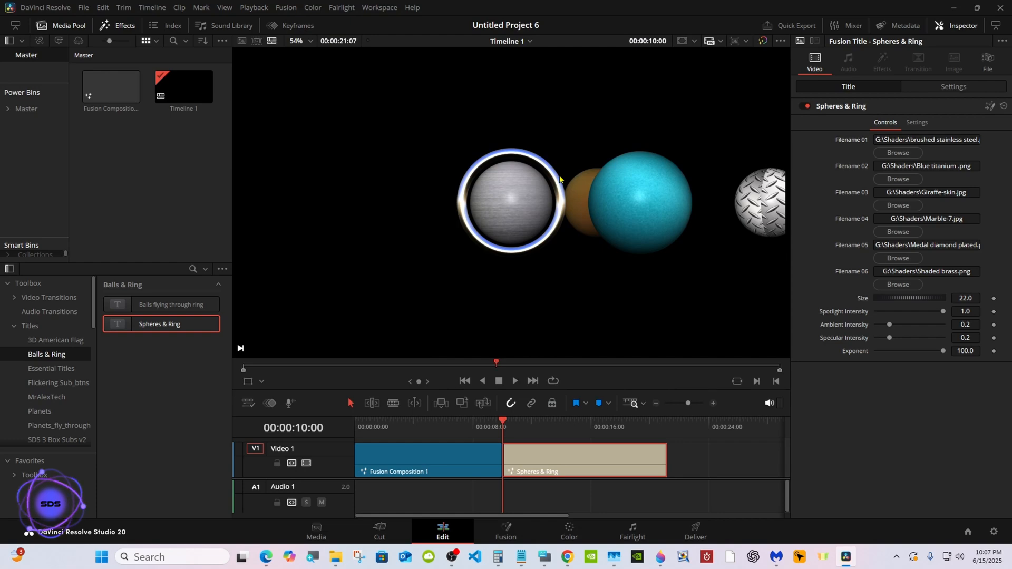
Play back the timeline from its start to review the composition and the title.
{"action": "left_click_drag", "start_coordinate": [509, 420], "coordinate": [357, 421]}
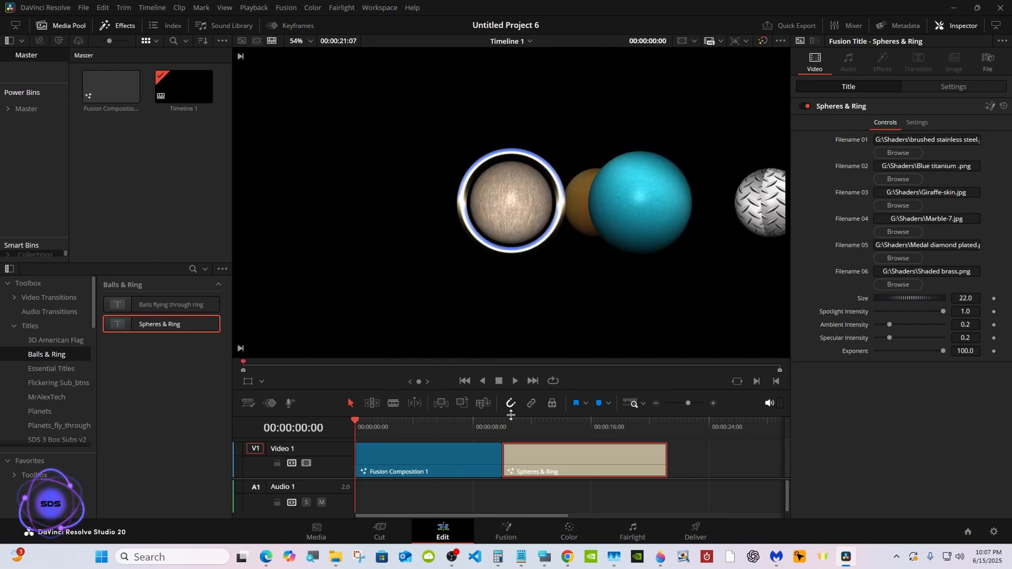
{"action": "left_click_drag", "start_coordinate": [511, 416], "coordinate": [511, 470]}
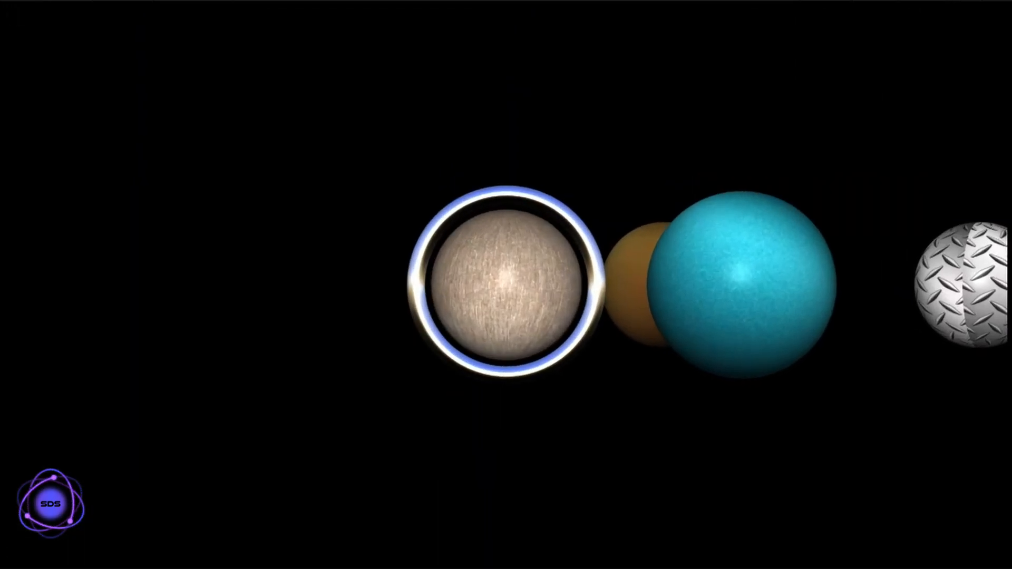
{"action": "left_click", "coordinate": [515, 383]}
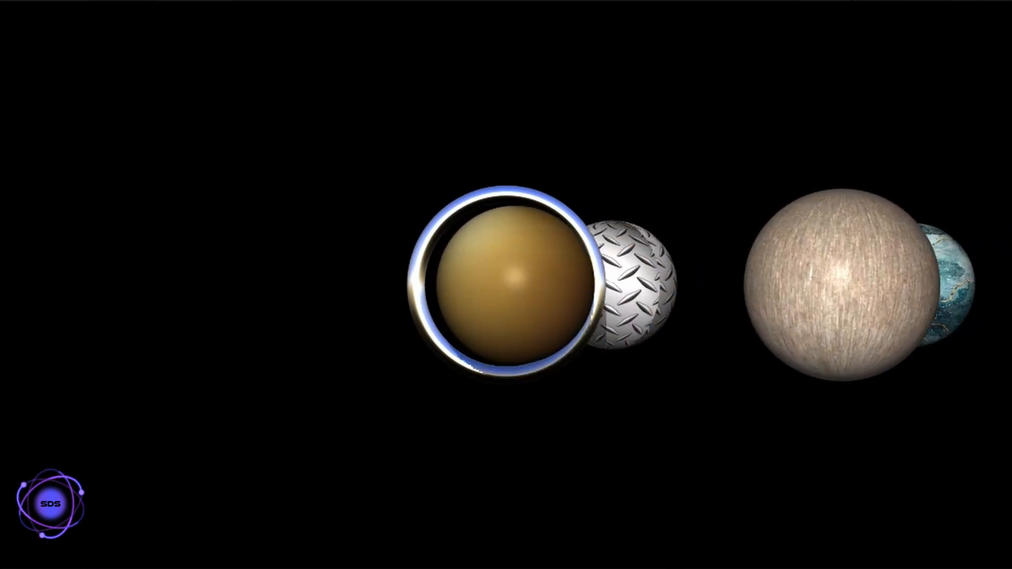